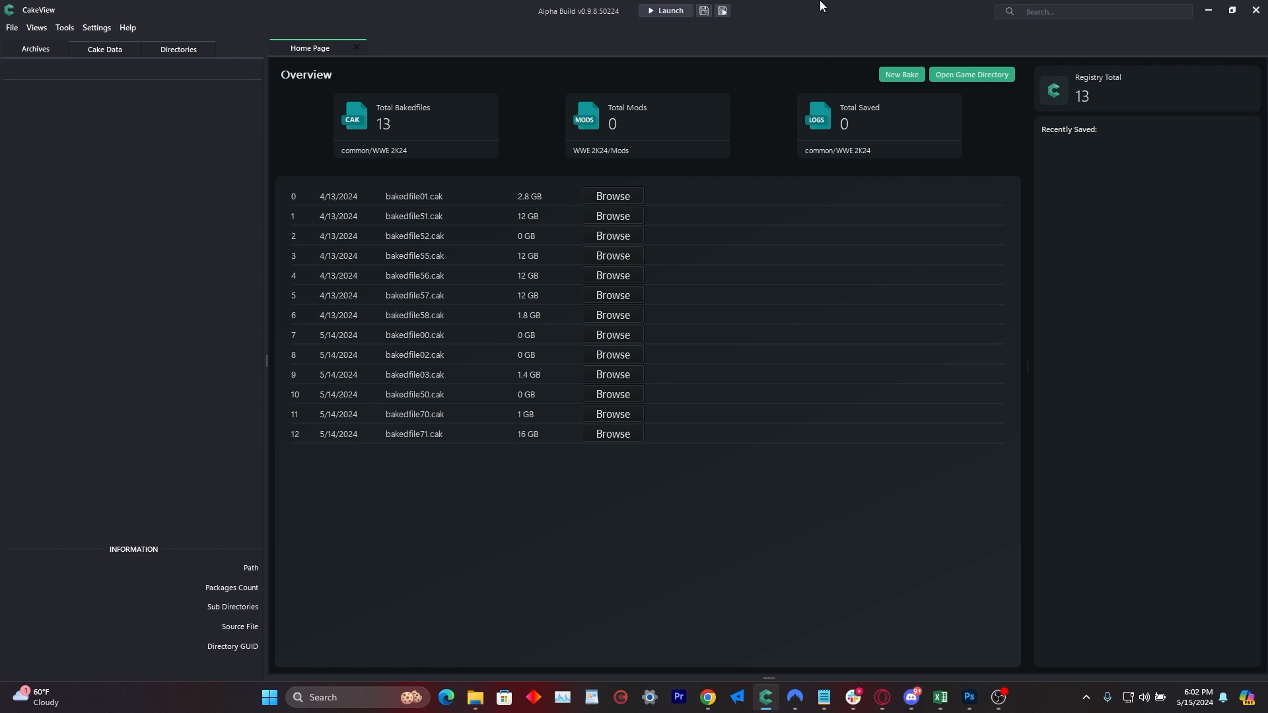
Step: Examine the CakeHook hotfix files, plugins and dinput8.dll, alongside the WWE 2K24 game folder
left_click_drag(795, 11, 1055, 228)
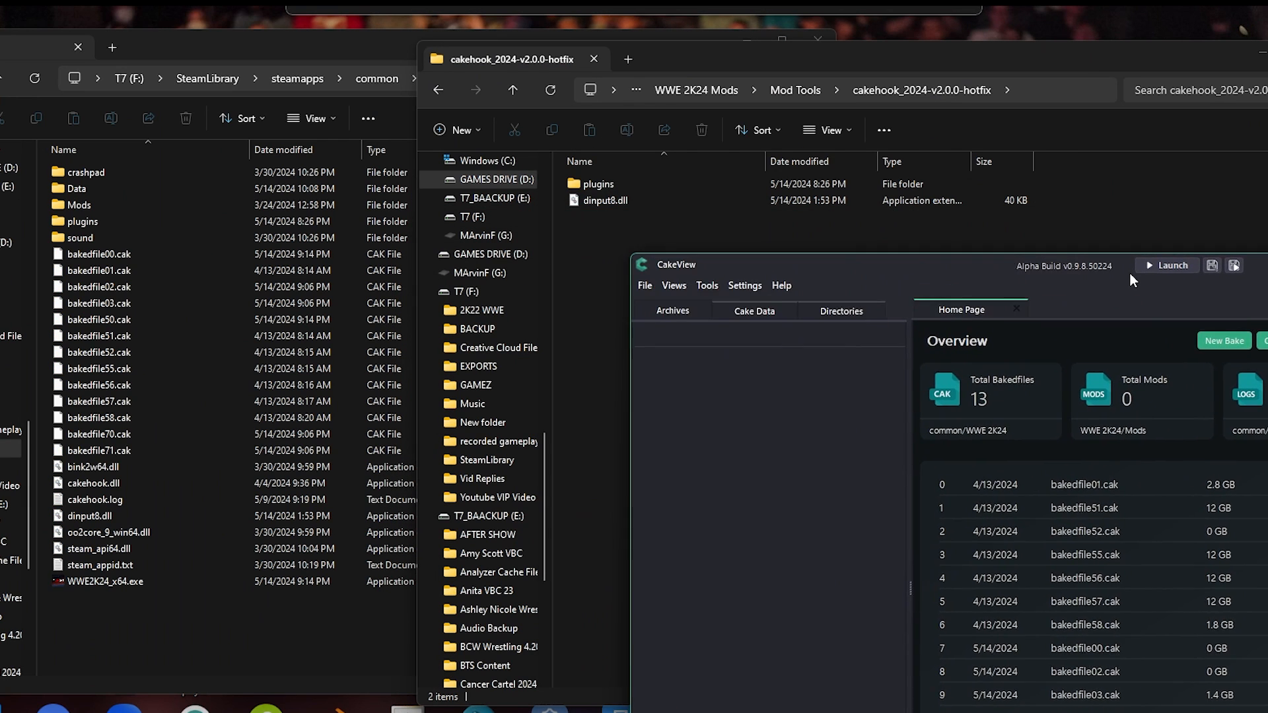
left_click_drag(1131, 273, 1134, 113)
left_click(606, 258)
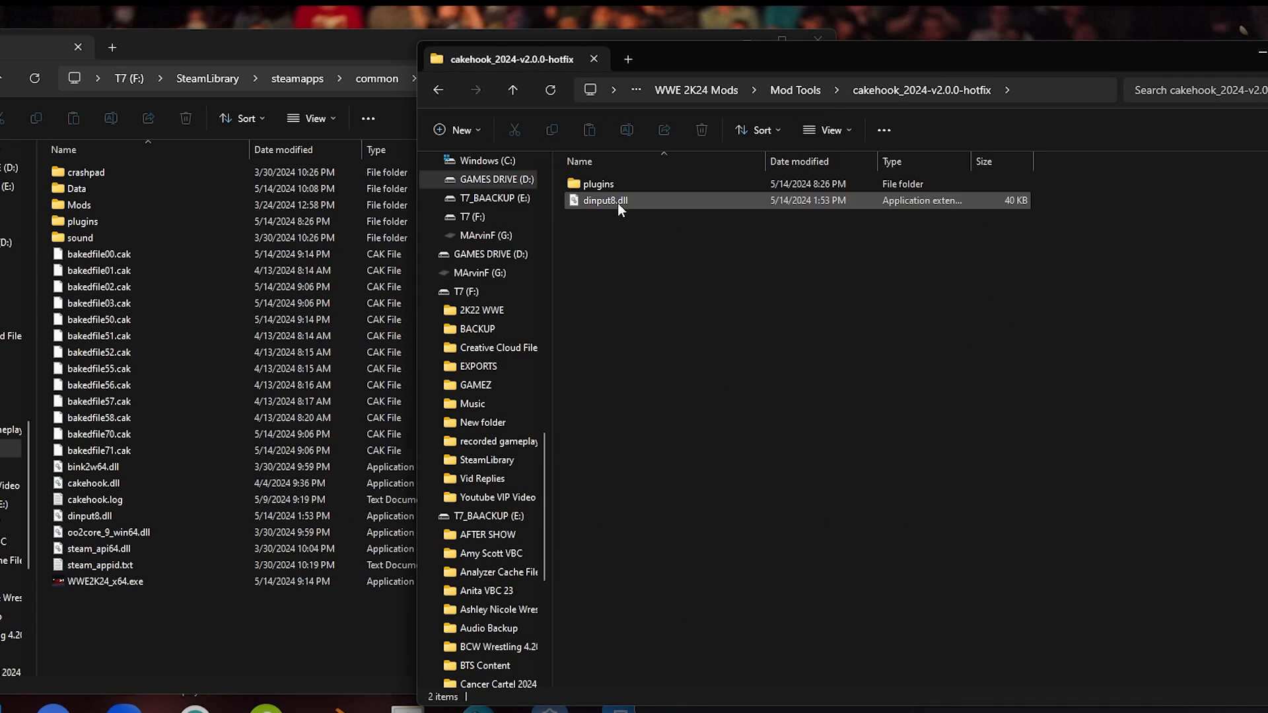
left_click(207, 606)
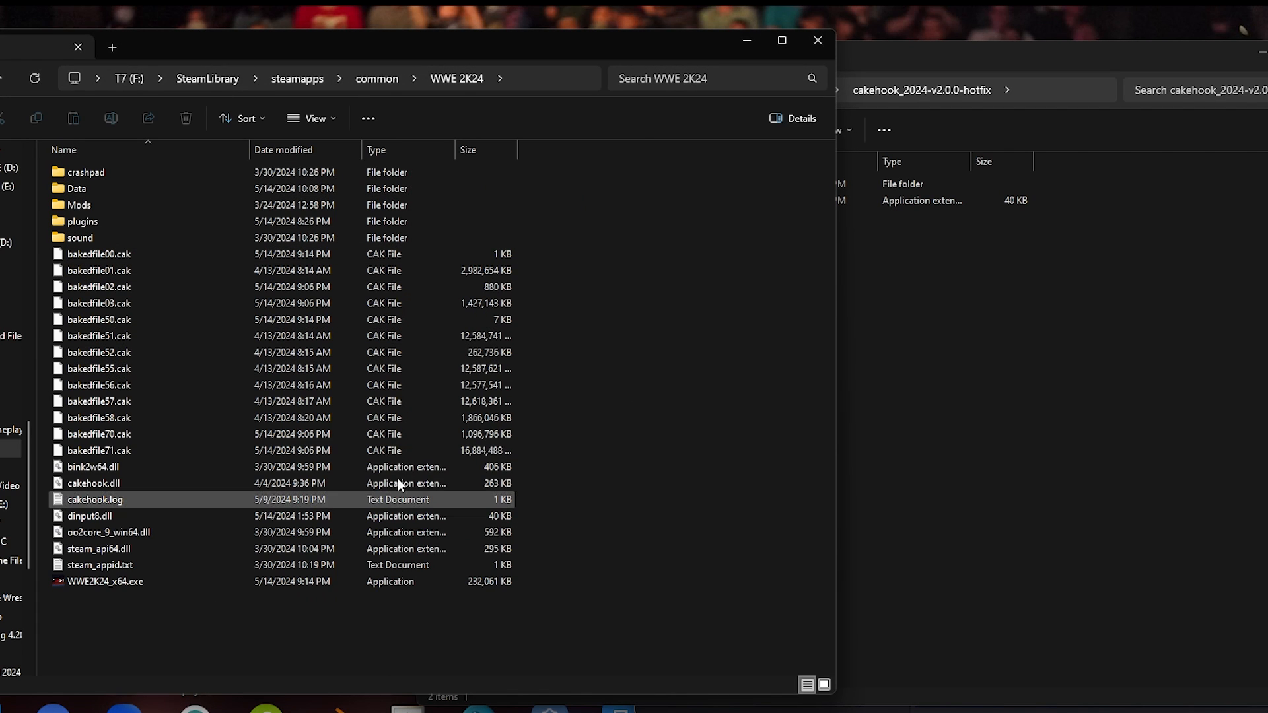
left_click(1054, 348)
left_click_drag(942, 354, 667, 189)
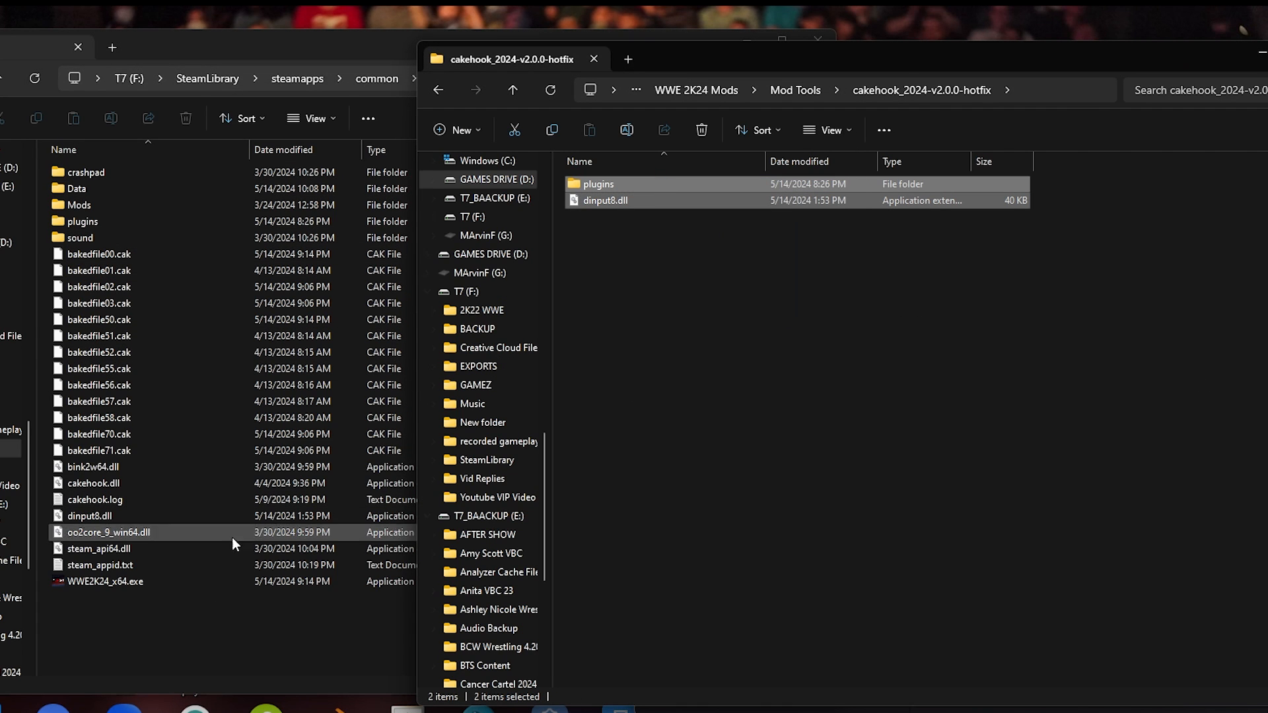
left_click(1085, 344)
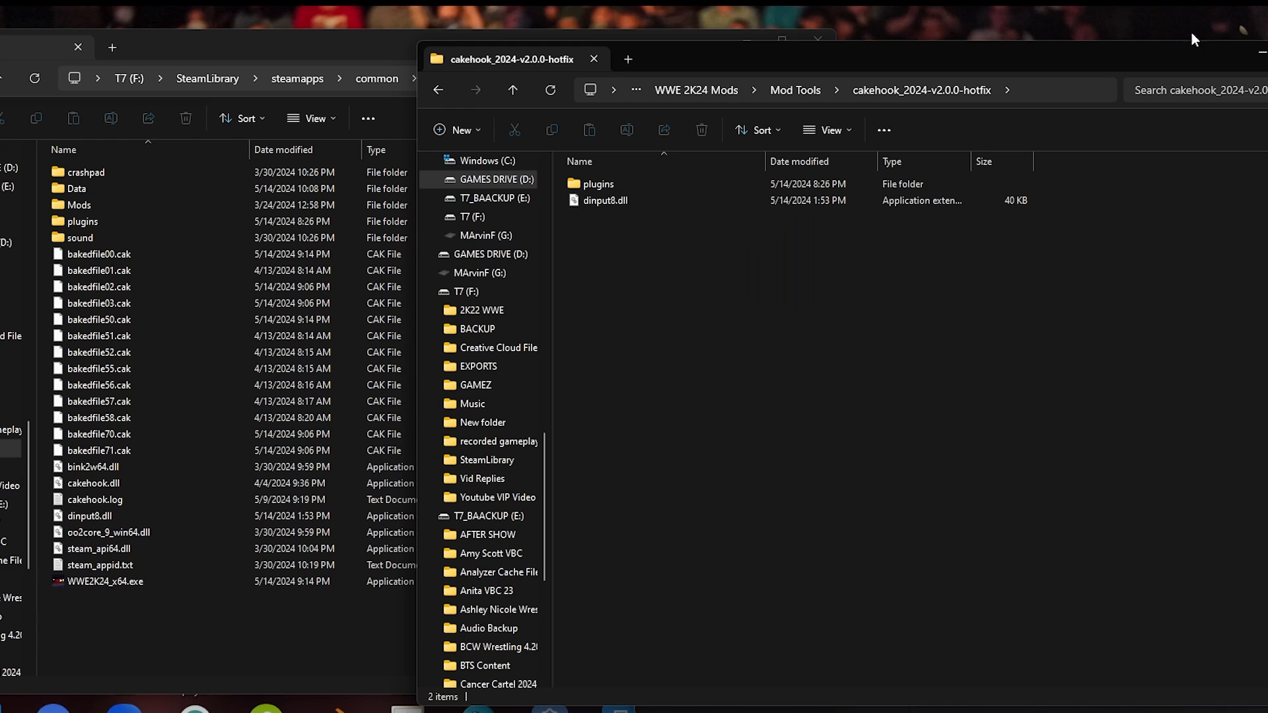
left_click(1259, 52)
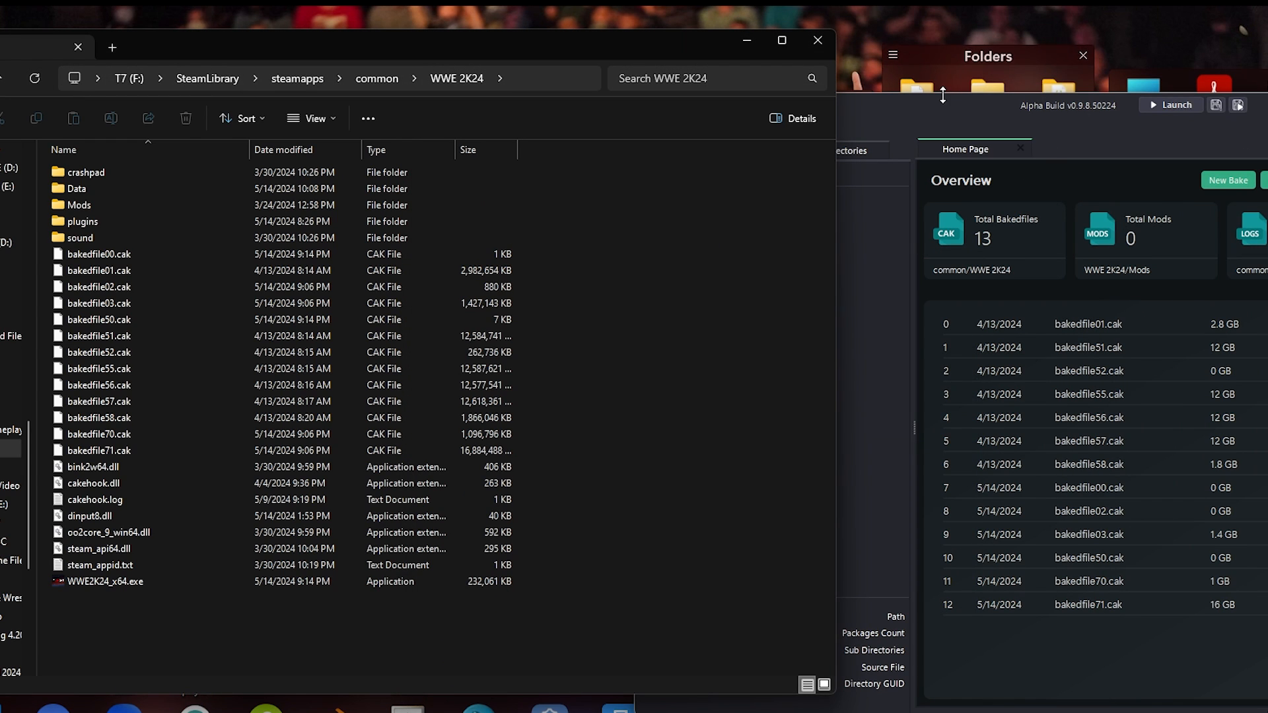
Step: Place the CakeView window beside the game folder and review the Notepad notes comparing baking in 2K23 and 2K24
left_click_drag(933, 104, 664, 77)
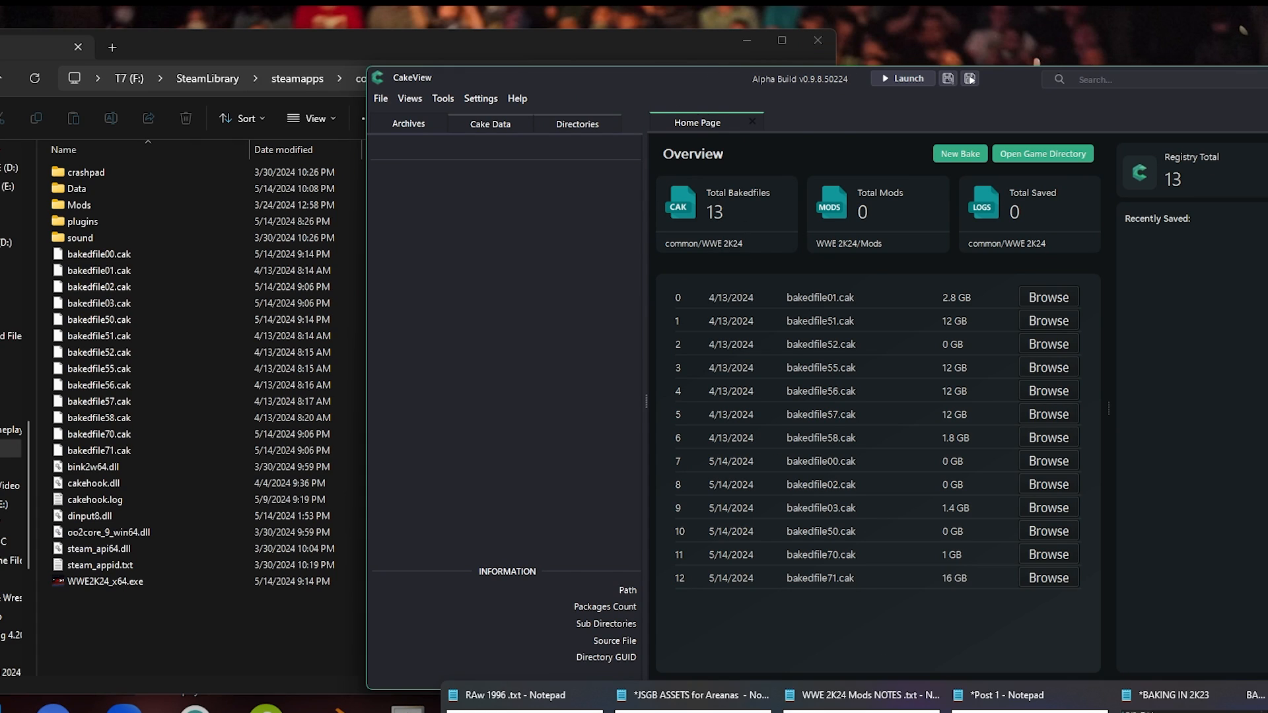
left_click(1191, 707)
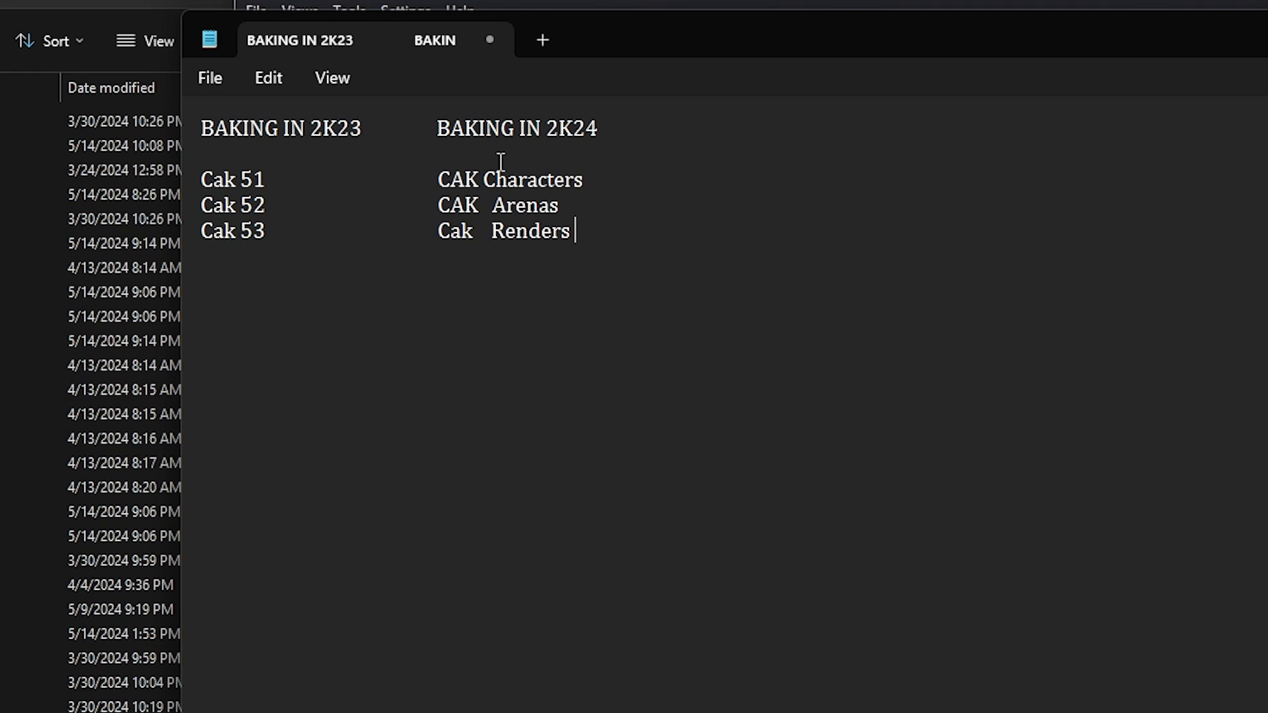
left_click(537, 5)
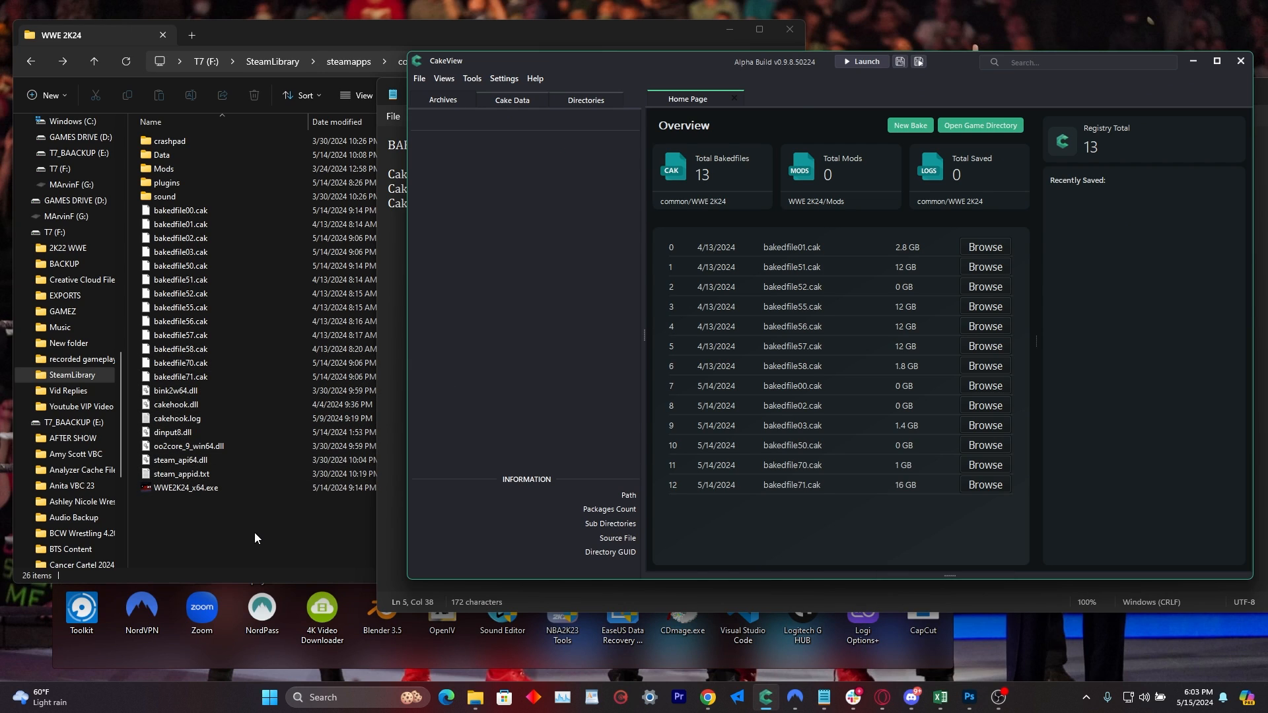
Step: Copy the Mods folder from Mods Folder For Beginners into the WWE 2K24 game folder
left_click(255, 539)
mouse_move(476, 700)
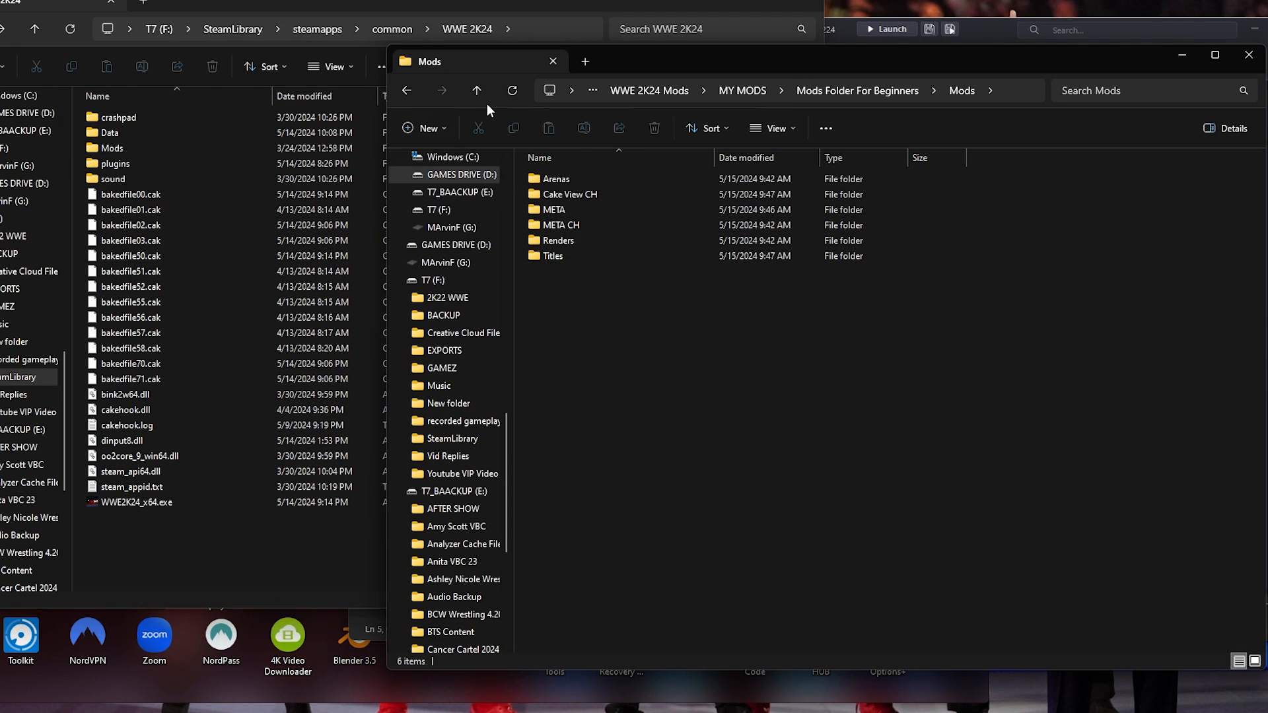
left_click(408, 94)
left_click_drag(584, 177, 271, 551)
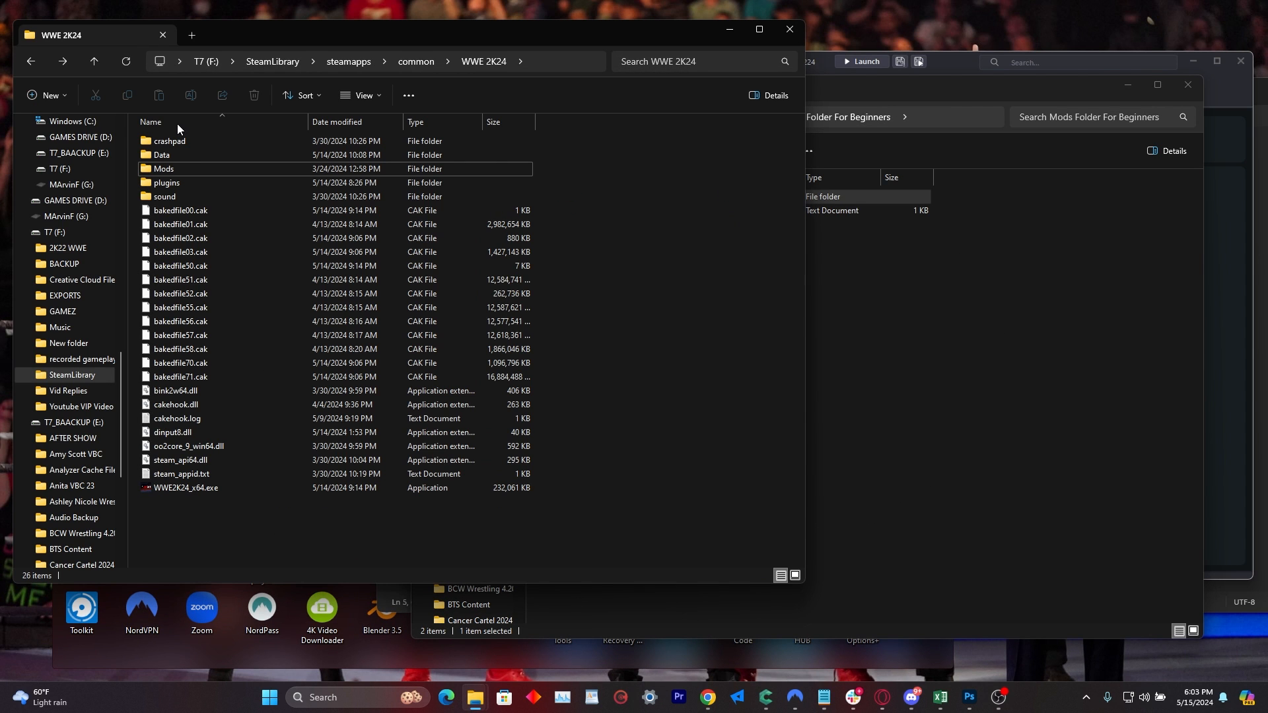
left_click_drag(917, 88, 1267, 224)
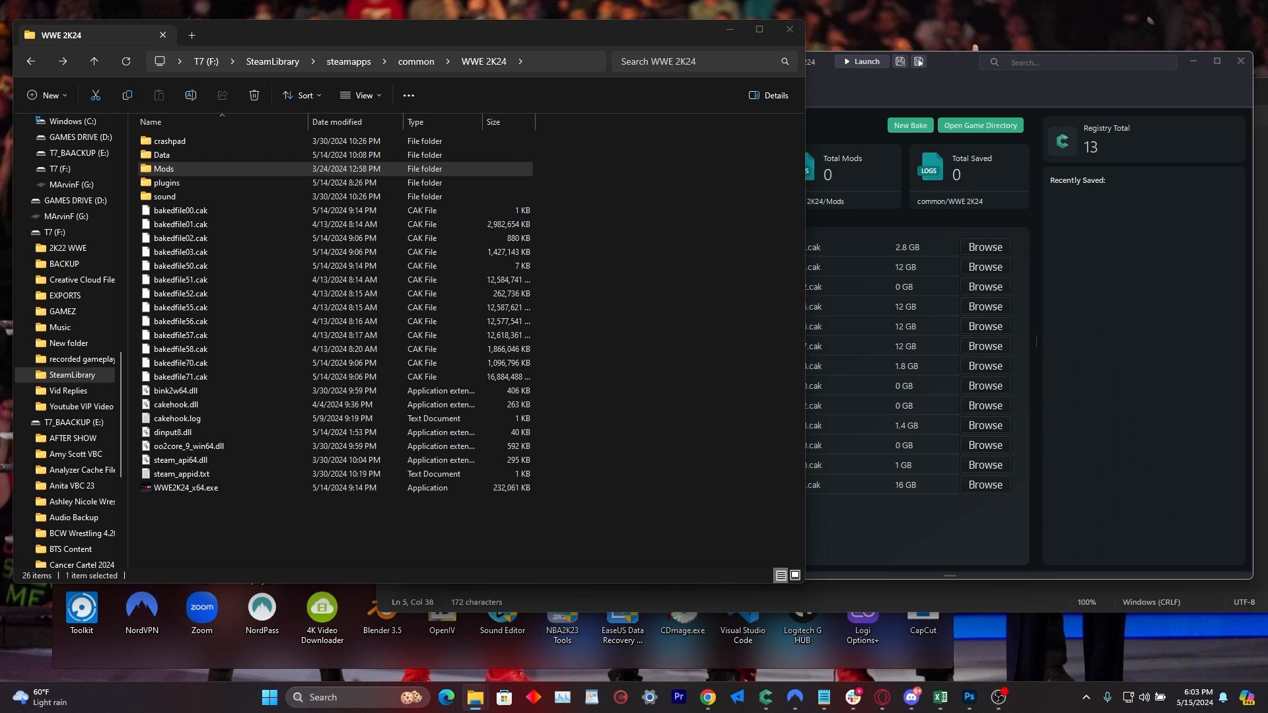
Step: Open the Mods folder in the WWE 2K24 game folder and look inside its Renders folder
left_click(169, 168)
double_click(169, 168)
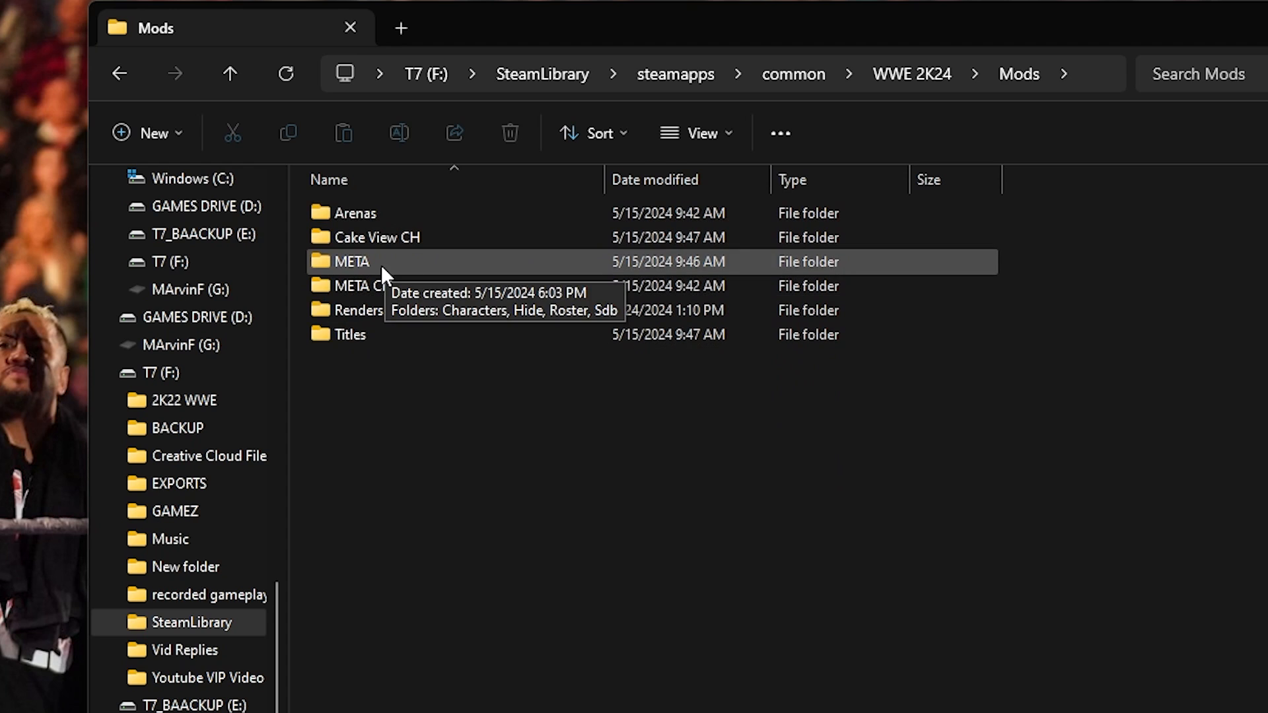
double_click(388, 317)
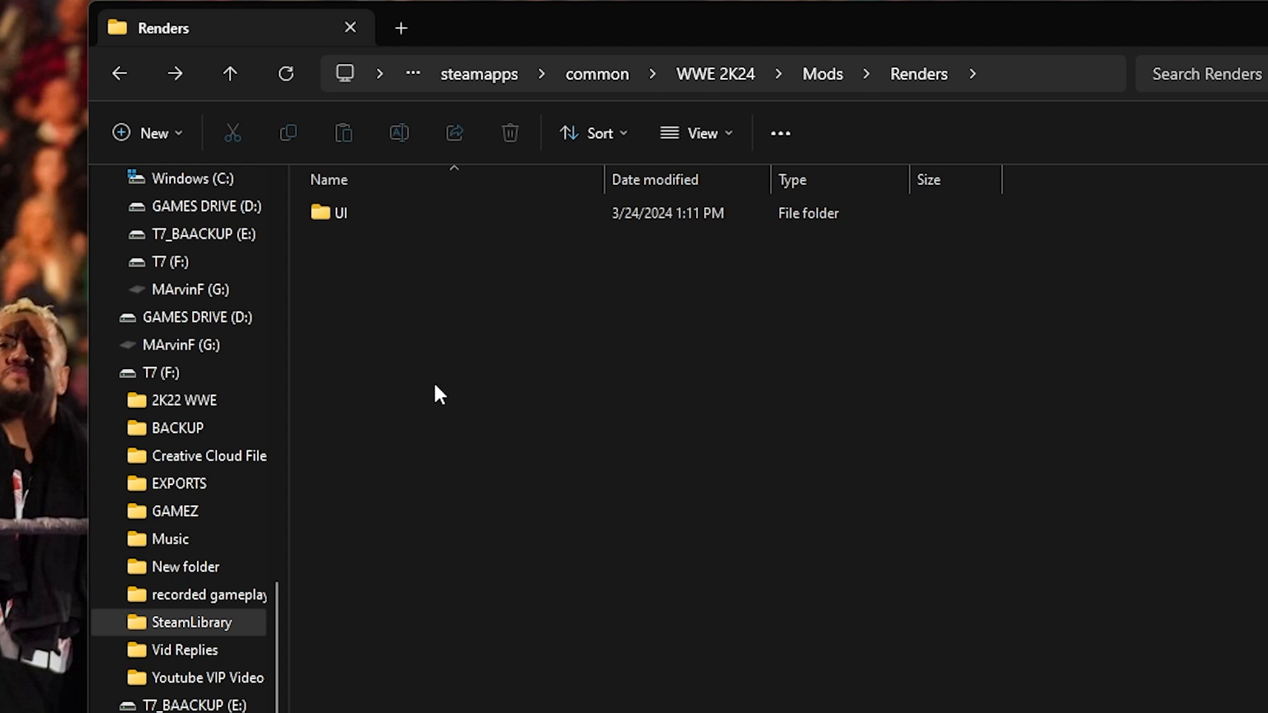
key("alt+Left")
Step: Inspect the Arenas mod folder, including its Arena and Environment subfolders, and return to Mods
double_click(396, 210)
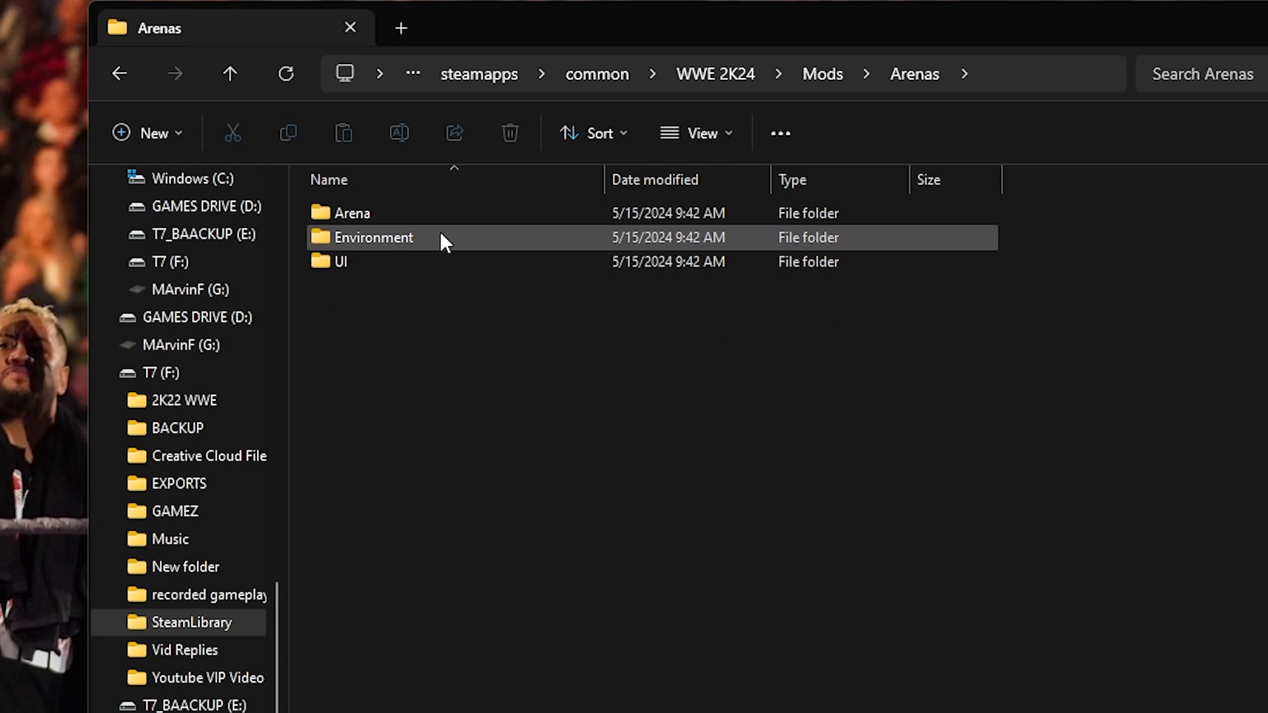
double_click(401, 216)
key("alt+Left")
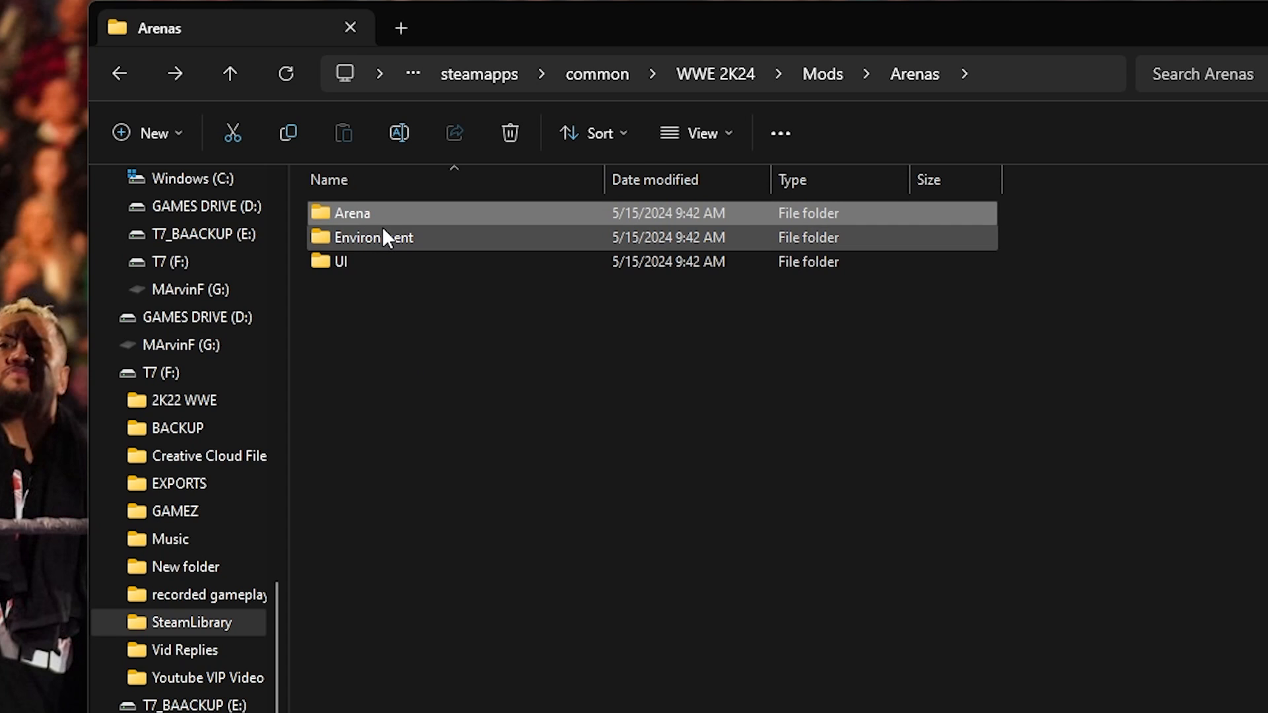
double_click(383, 238)
key("alt+Left")
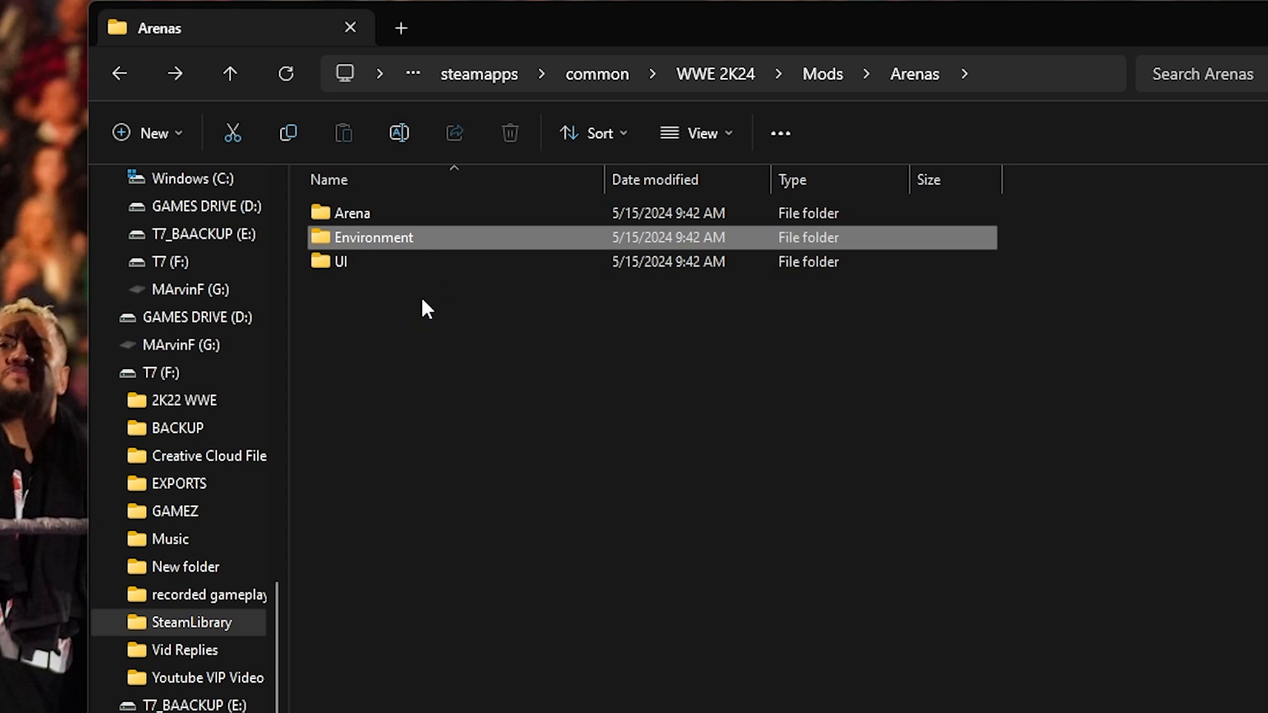
left_click(137, 78)
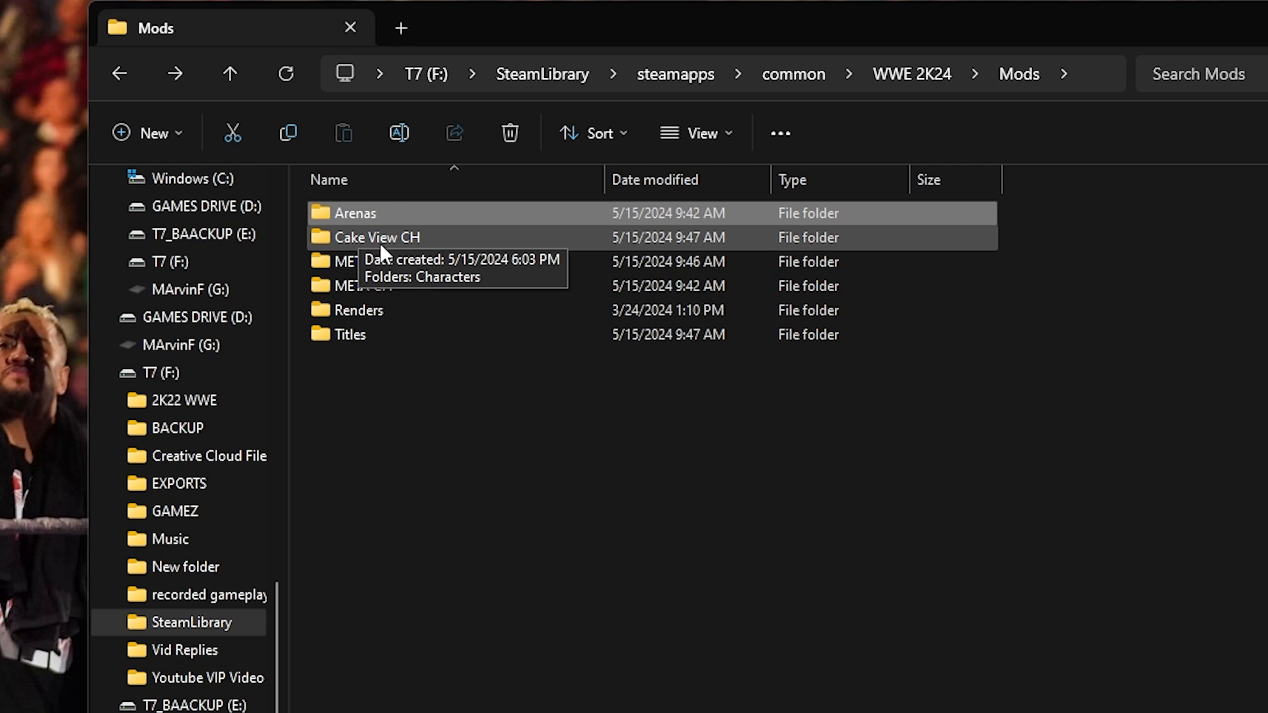
Step: Inspect the Characters subfolder of the Cake View CH folder and return to Mods
double_click(398, 238)
key("alt+Left")
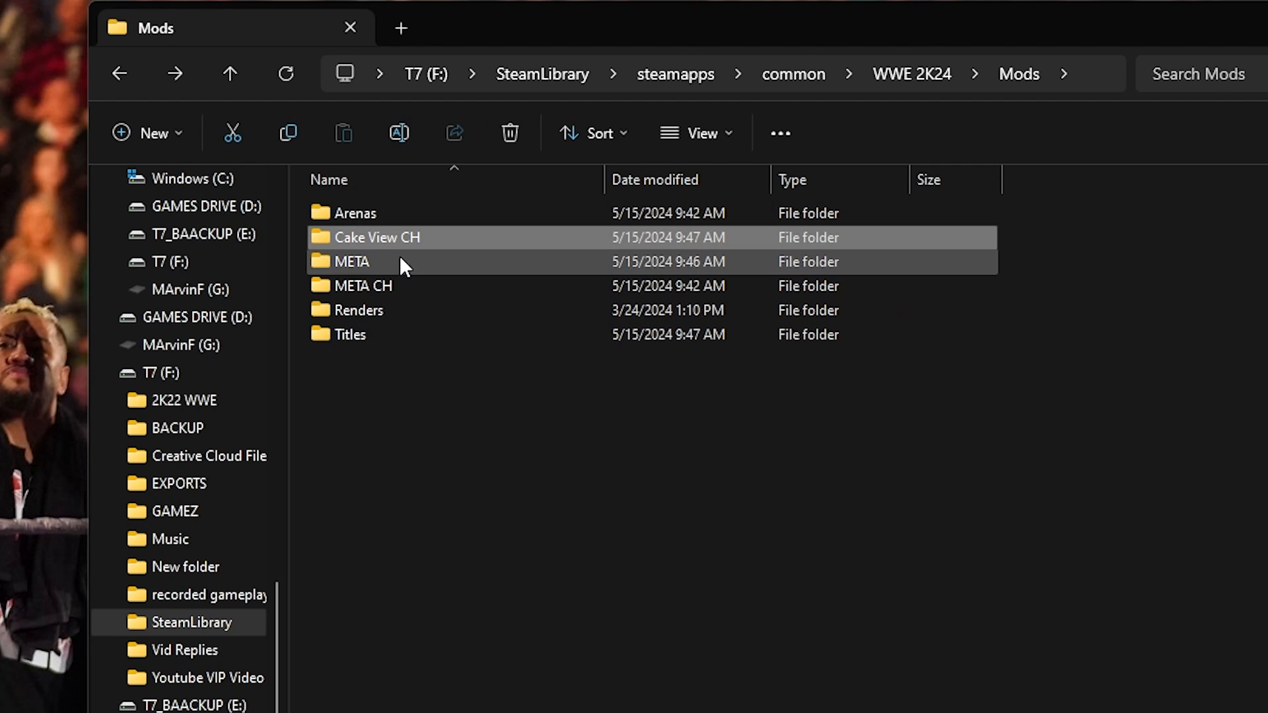
double_click(389, 241)
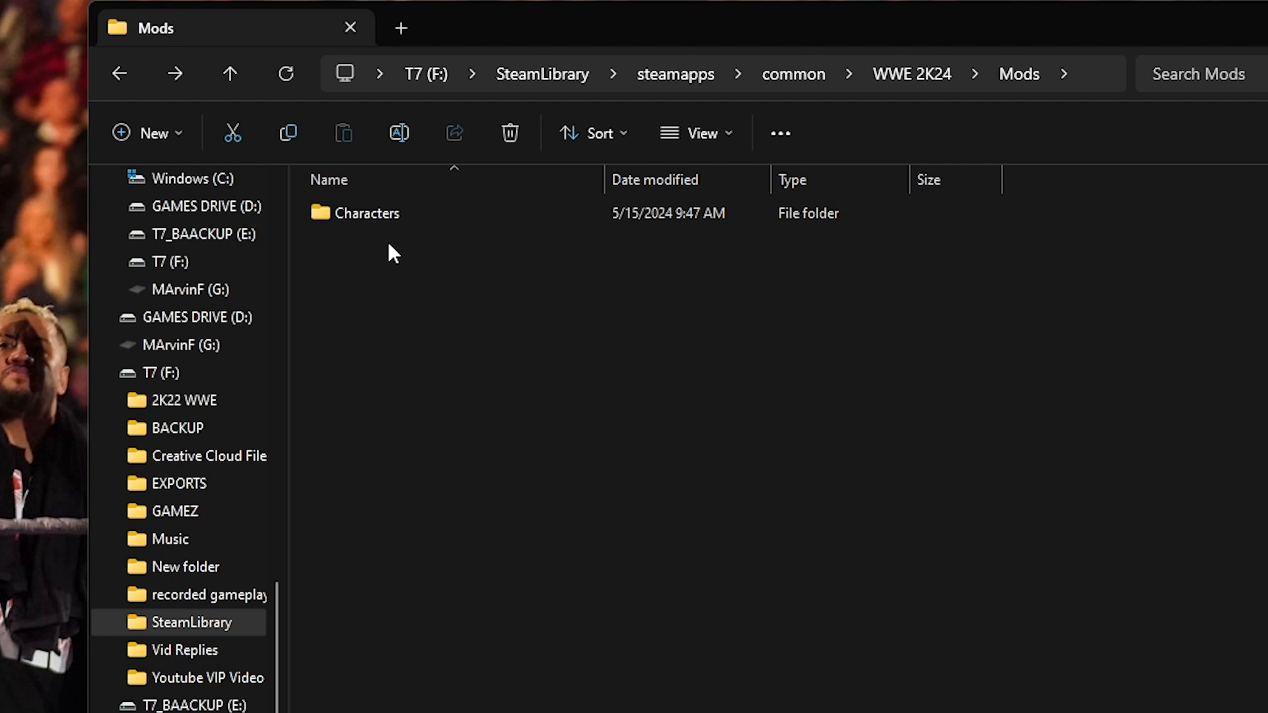
double_click(418, 214)
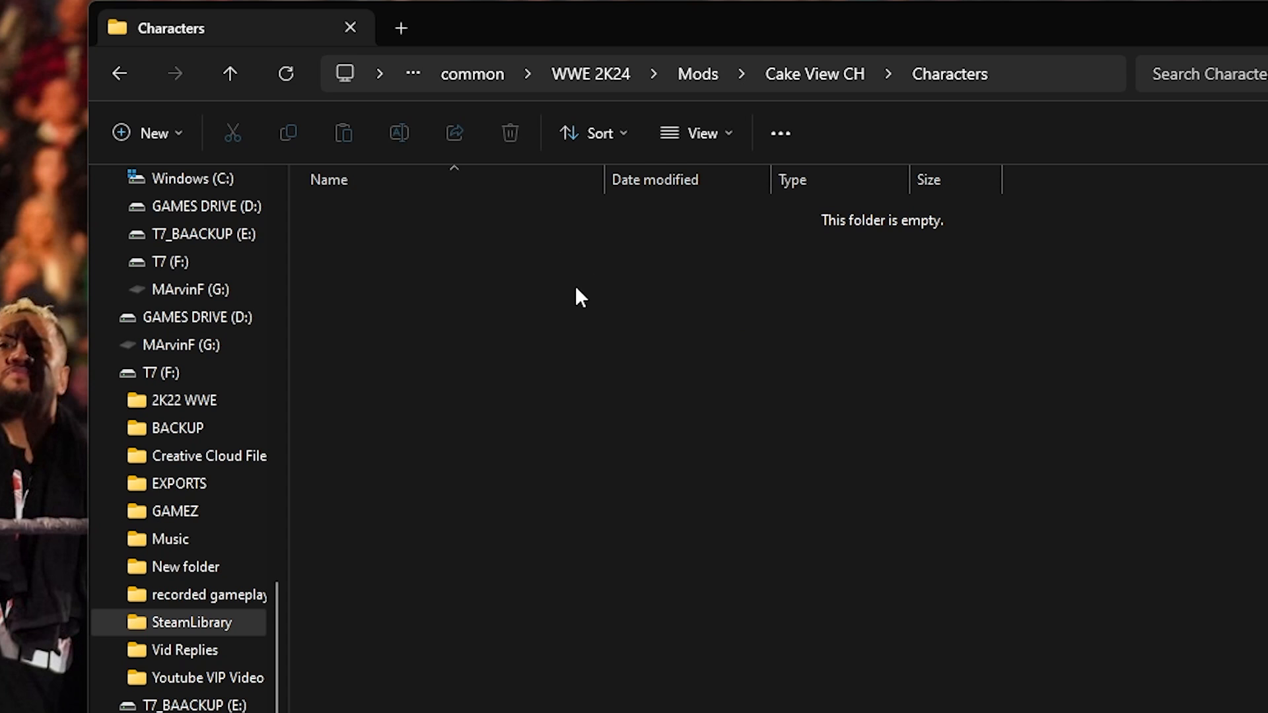
left_click(121, 72)
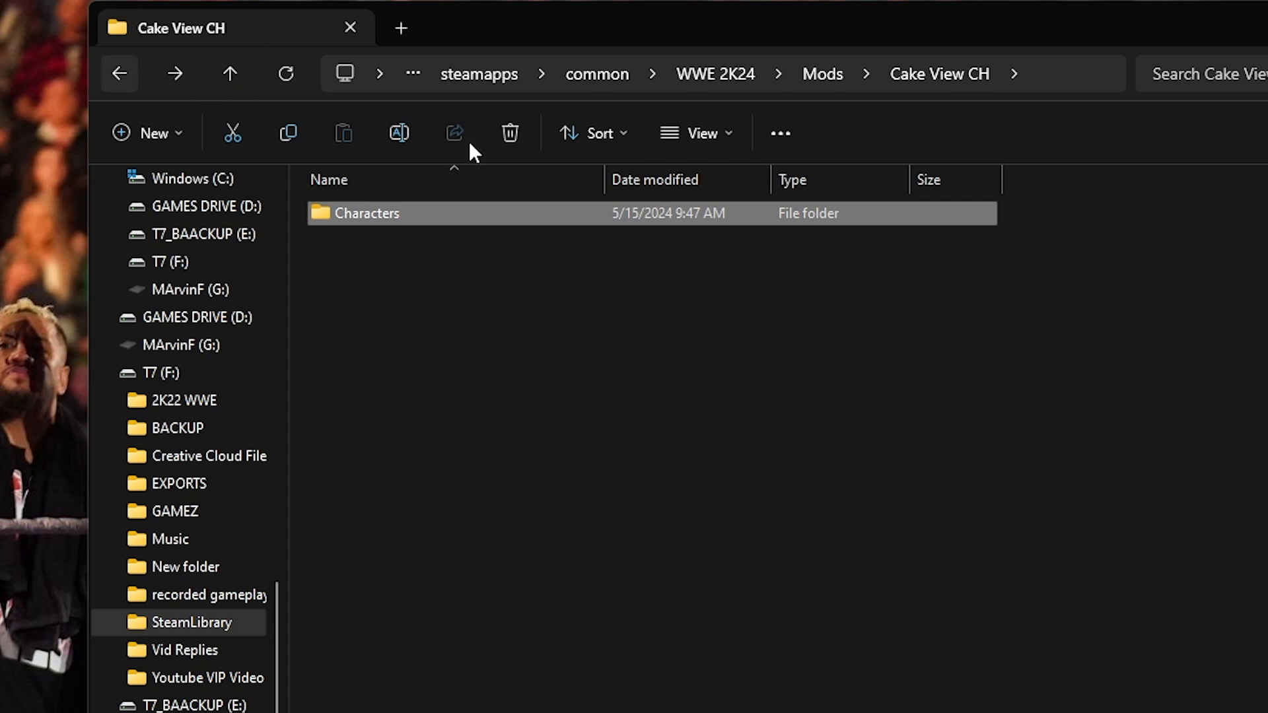
left_click(133, 75)
Step: Inspect the Characters and Sdb subfolders of the META folder and return to Mods
left_click(419, 262)
double_click(419, 261)
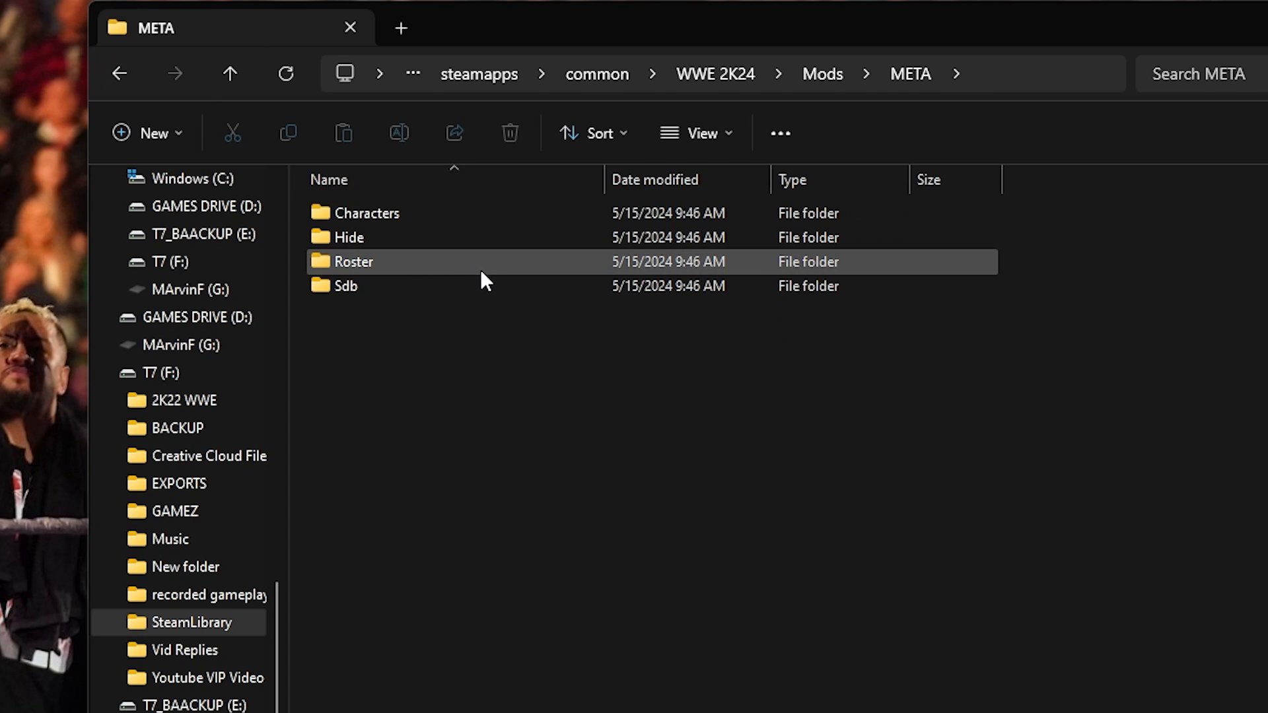
double_click(432, 218)
key("alt+Left")
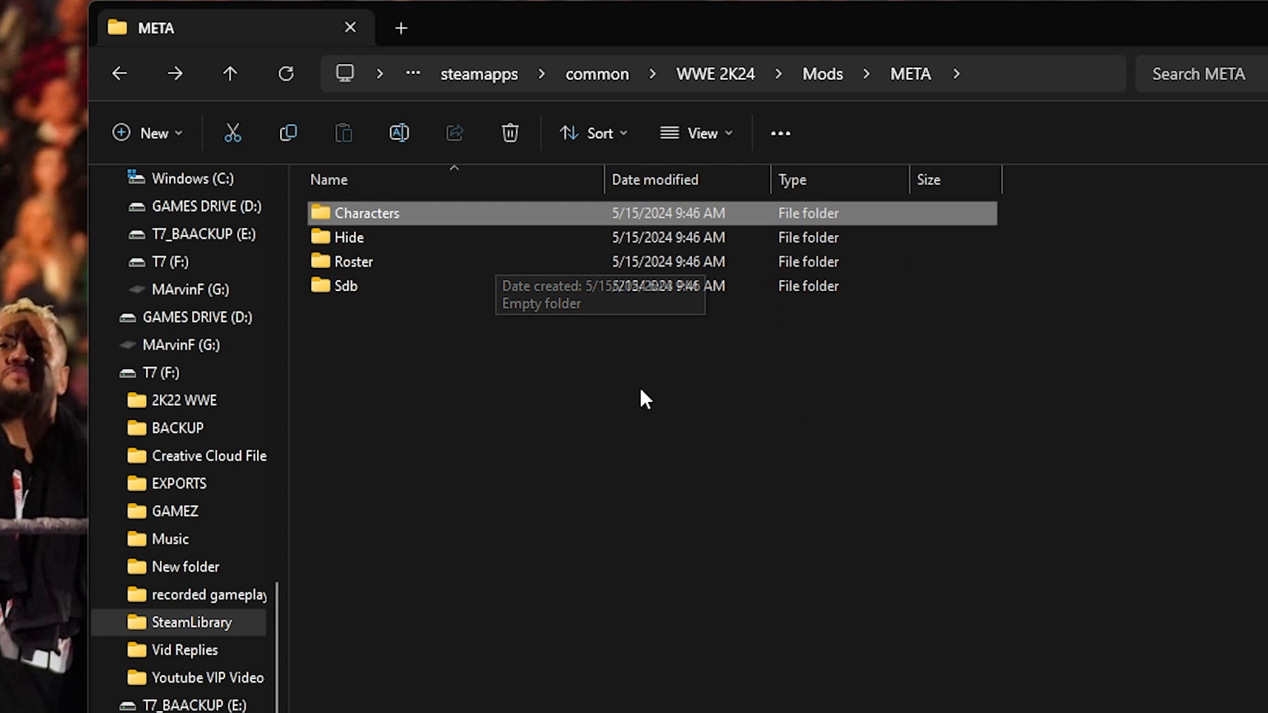
double_click(367, 284)
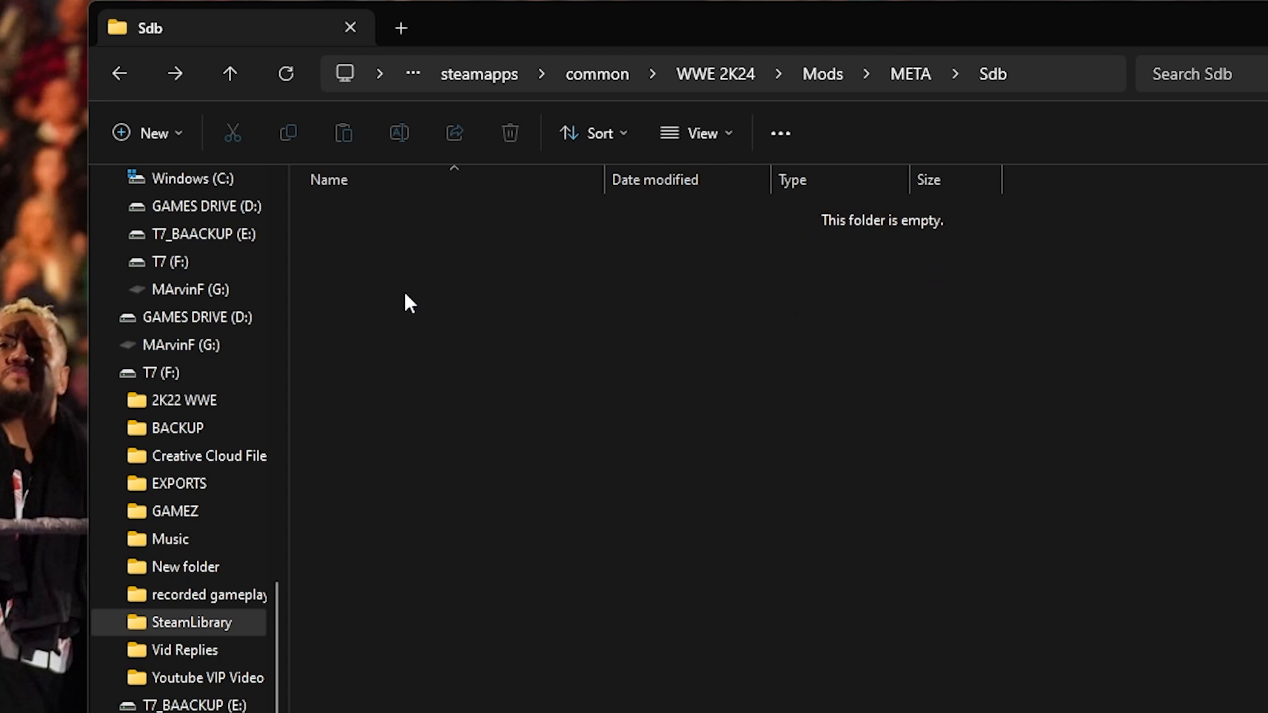
key("alt+Left")
left_click(119, 74)
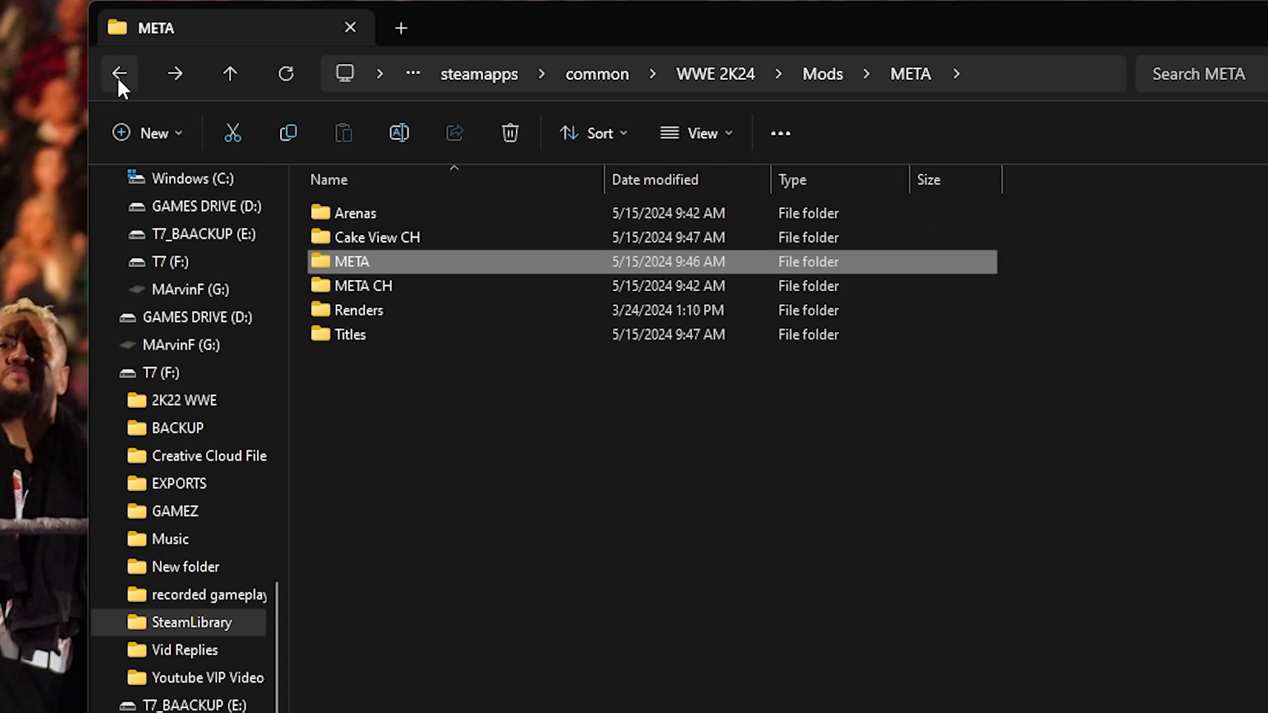
Step: Inspect the Characters subfolder of the META CH folder and return to Mods
double_click(430, 291)
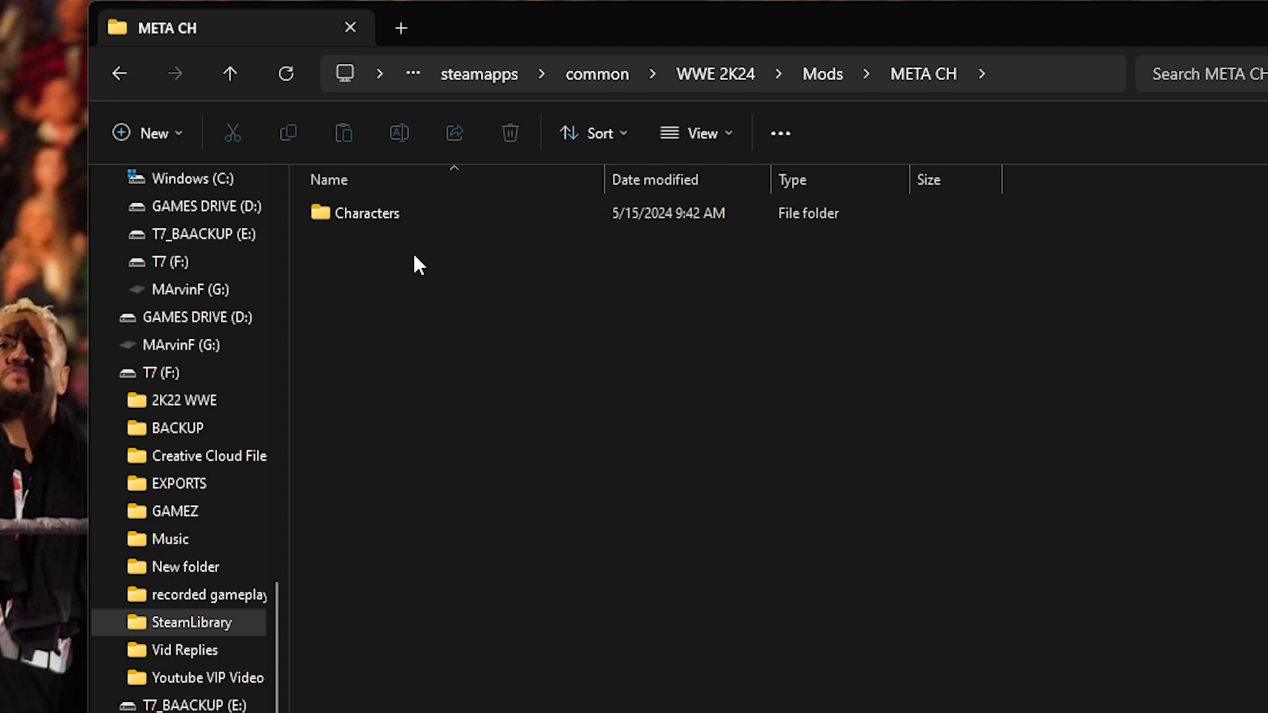
double_click(447, 218)
key("alt+Left")
key("alt+Left")
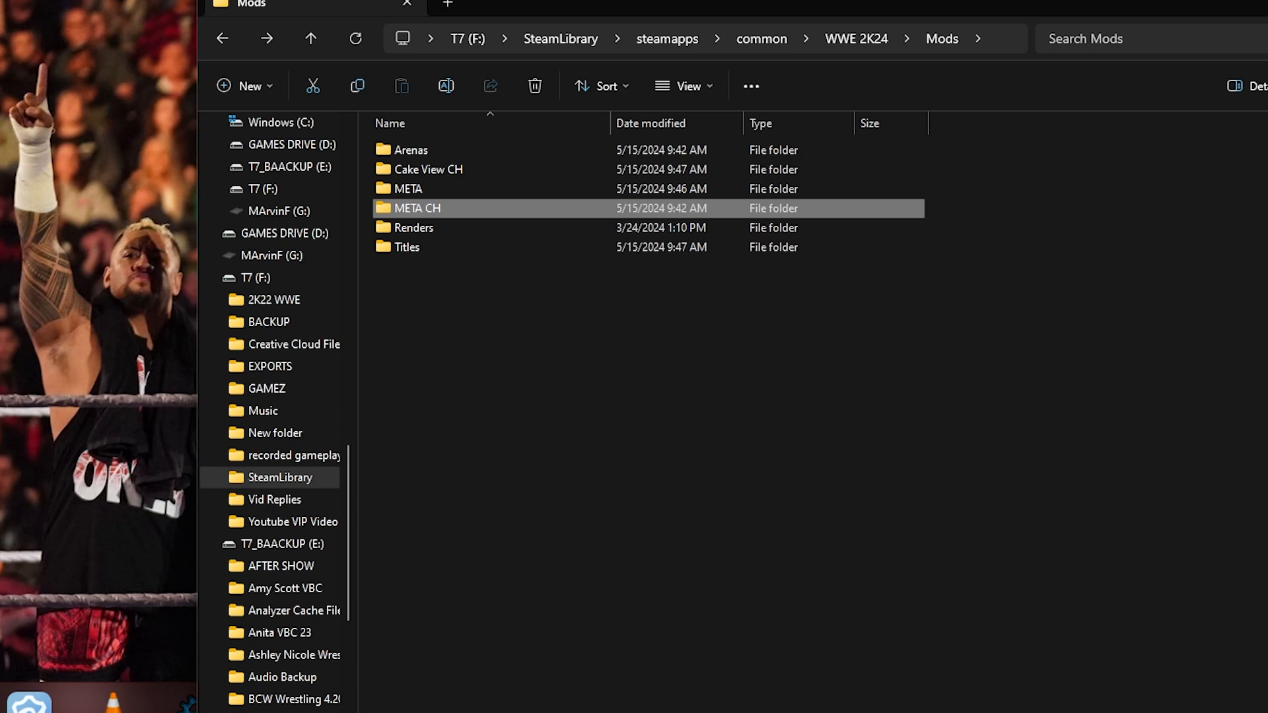
Step: Compare the Notepad baking notes with the Mods subfolders and look inside the Renders folder again
key("alt+Tab")
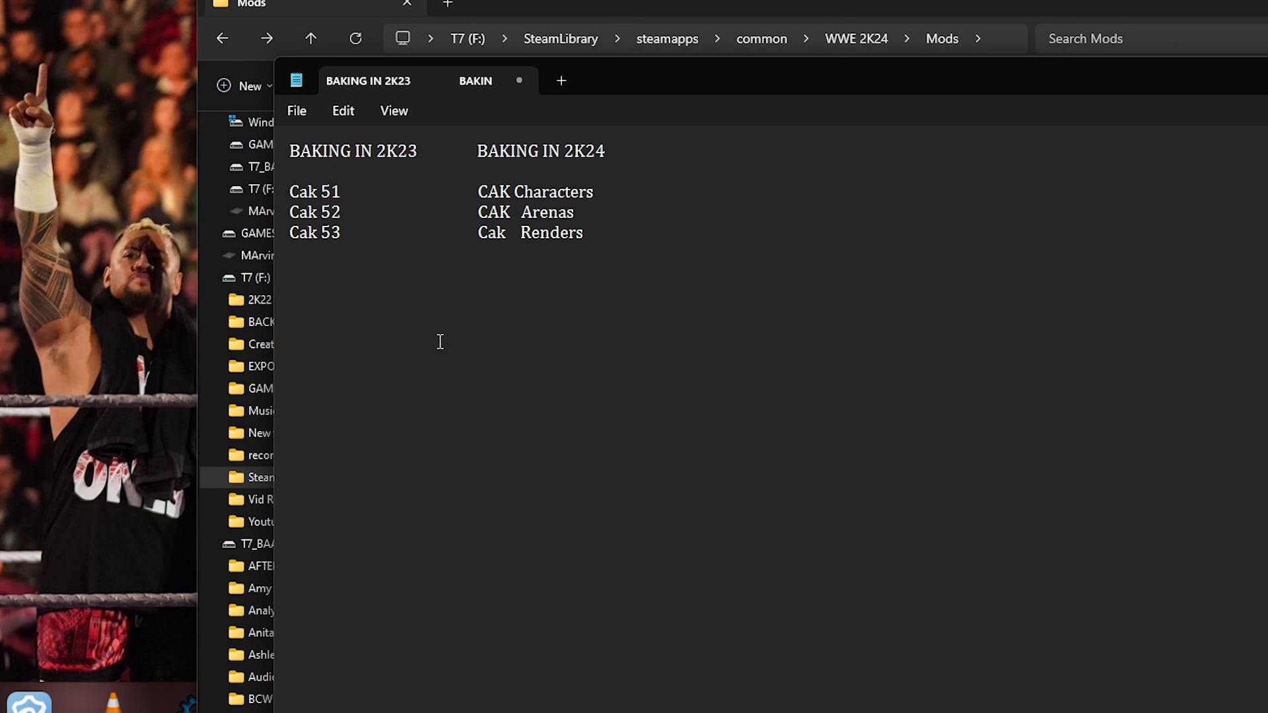
left_click_drag(1250, 87, 1267, 192)
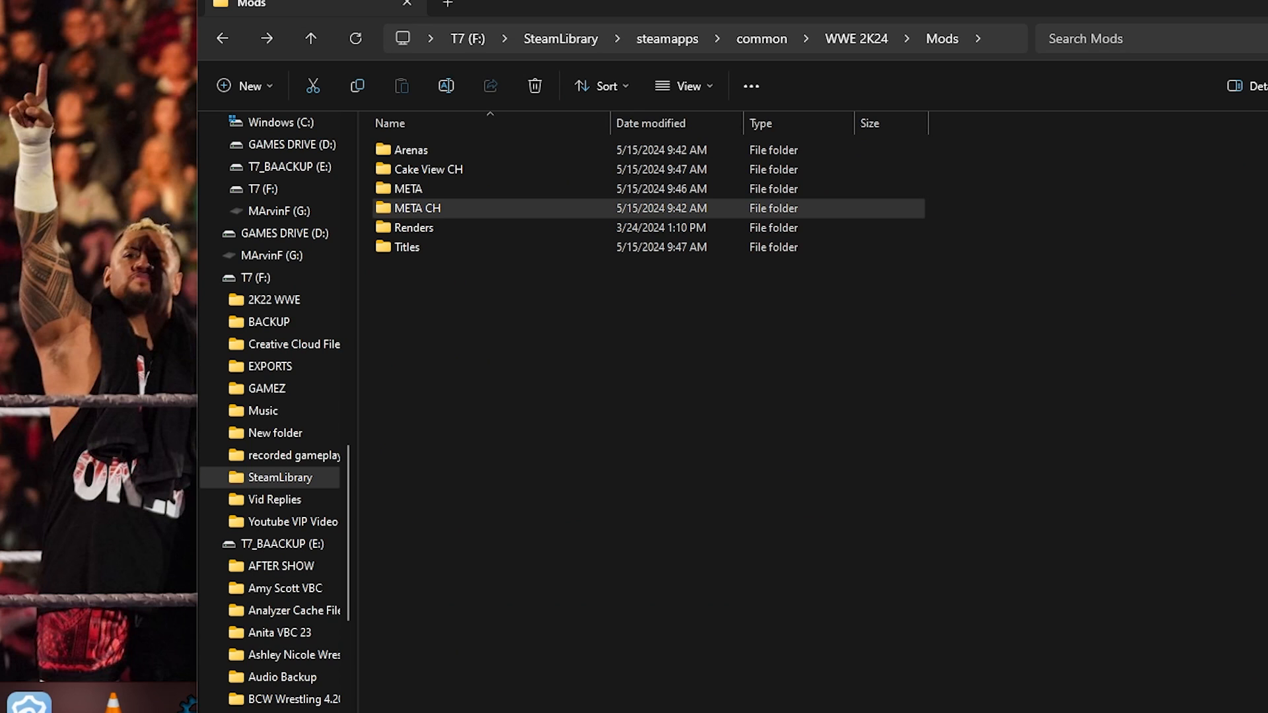
left_click_drag(1267, 192, 1267, 110)
left_click(413, 153)
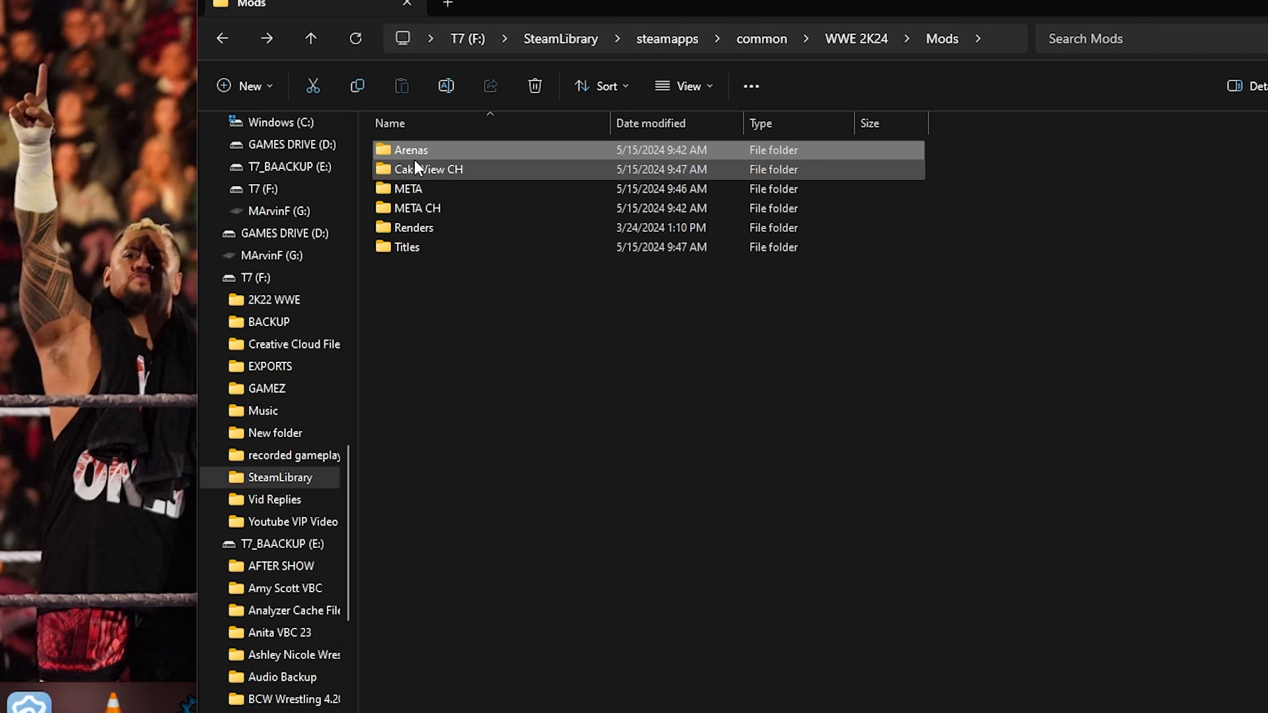
double_click(423, 231)
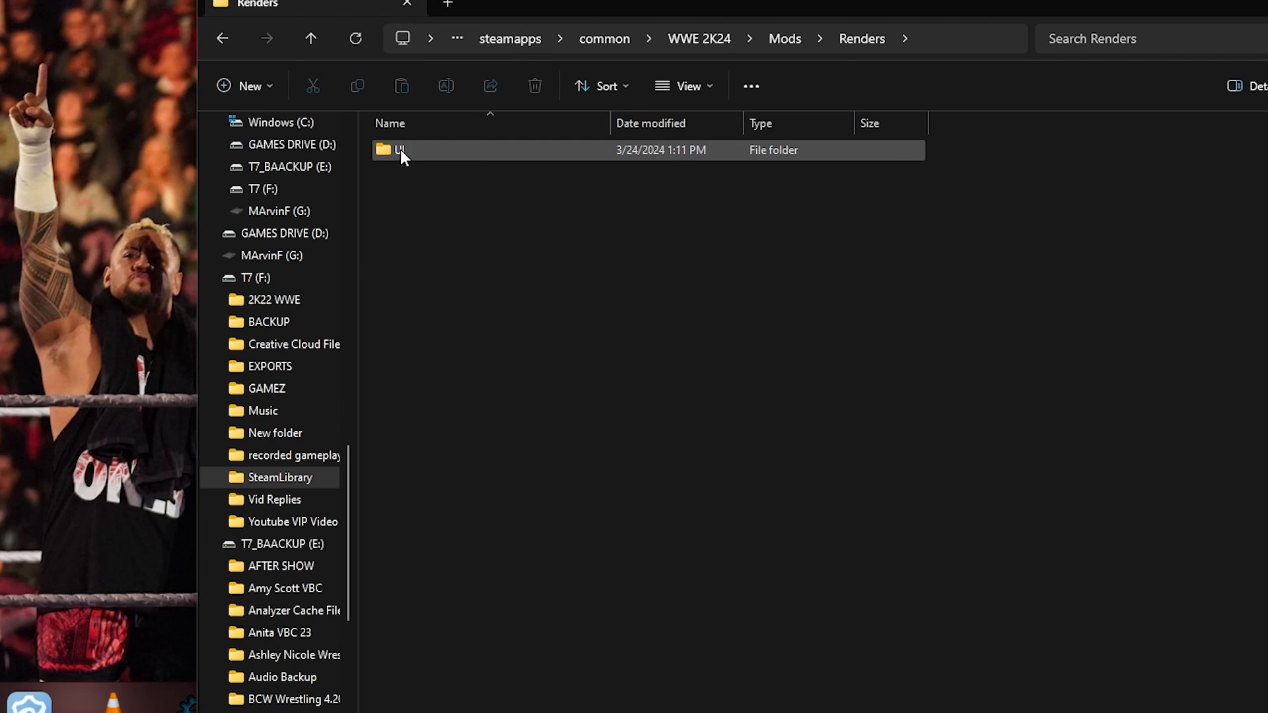
left_click(222, 38)
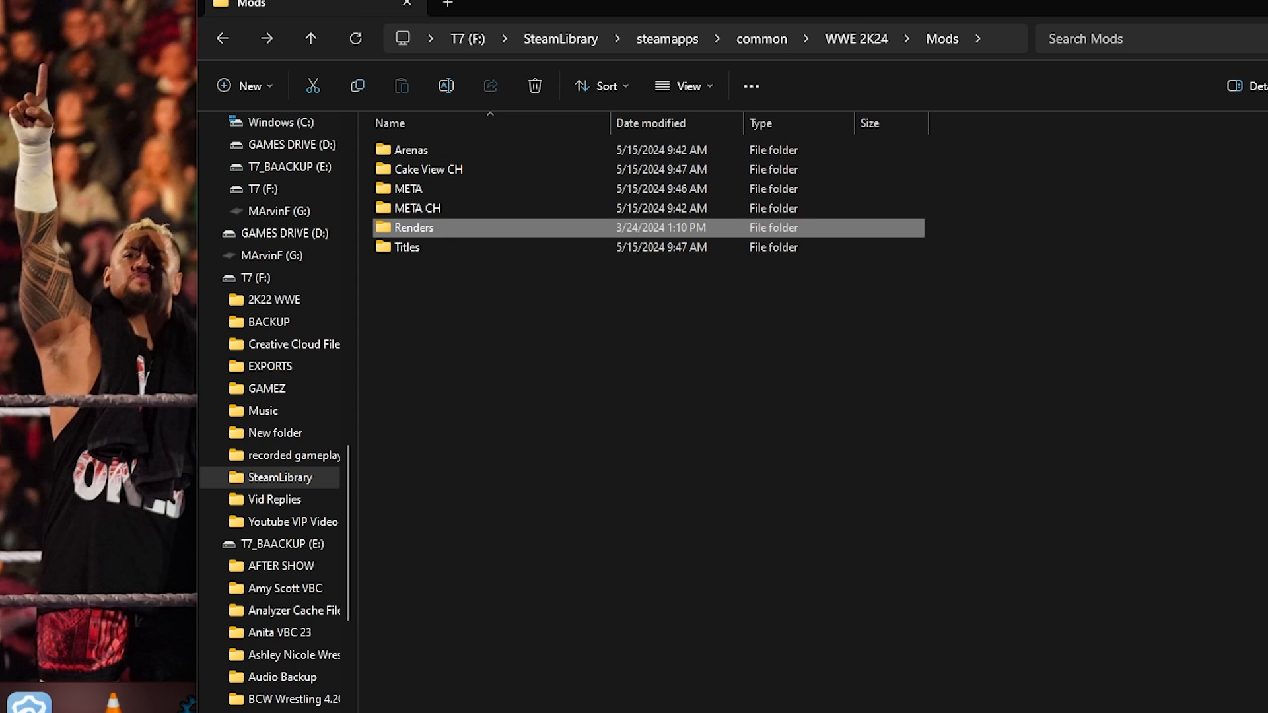
Step: Switch to CakeView and open the WWE 2K24 game folder as its directory
left_click(776, 712)
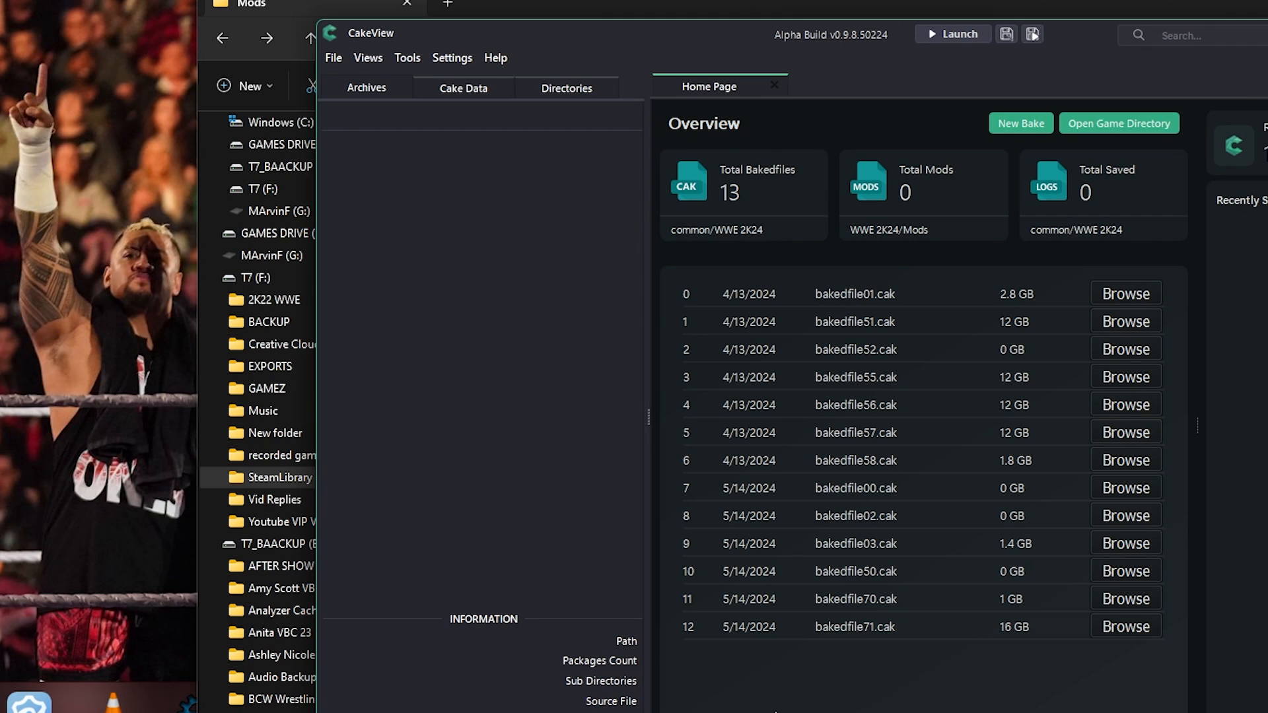
left_click(333, 59)
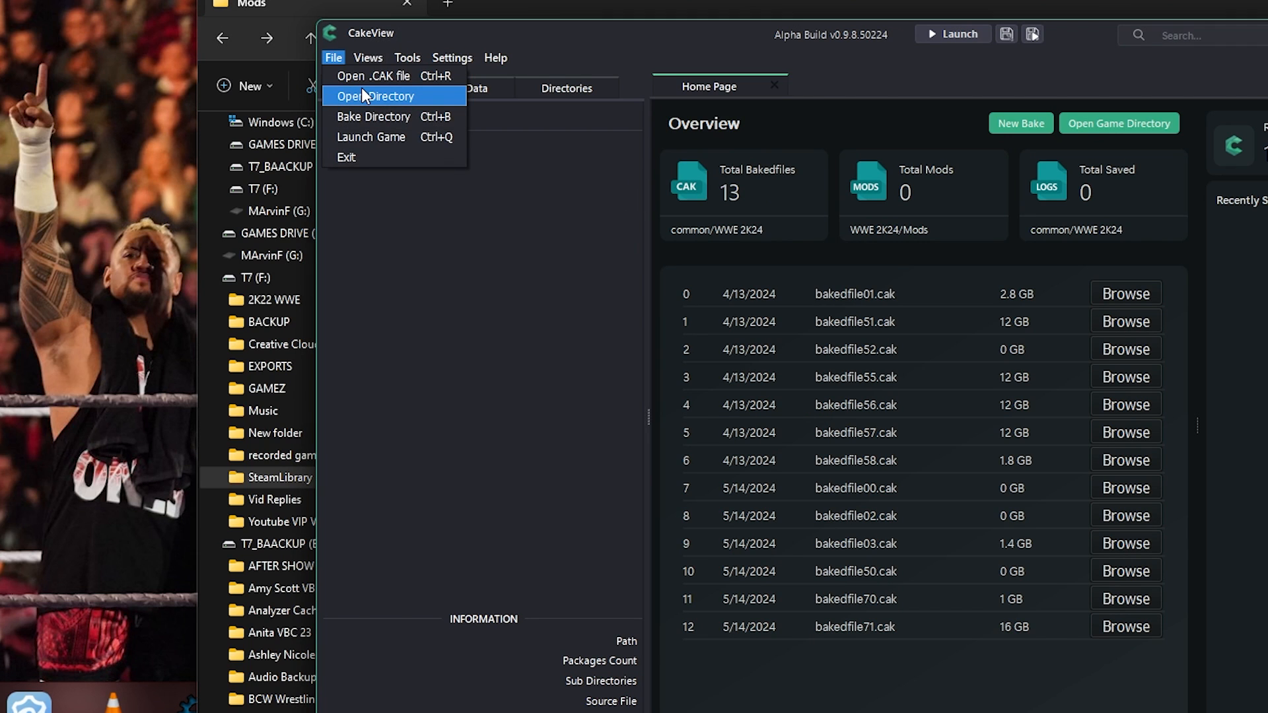
left_click(402, 96)
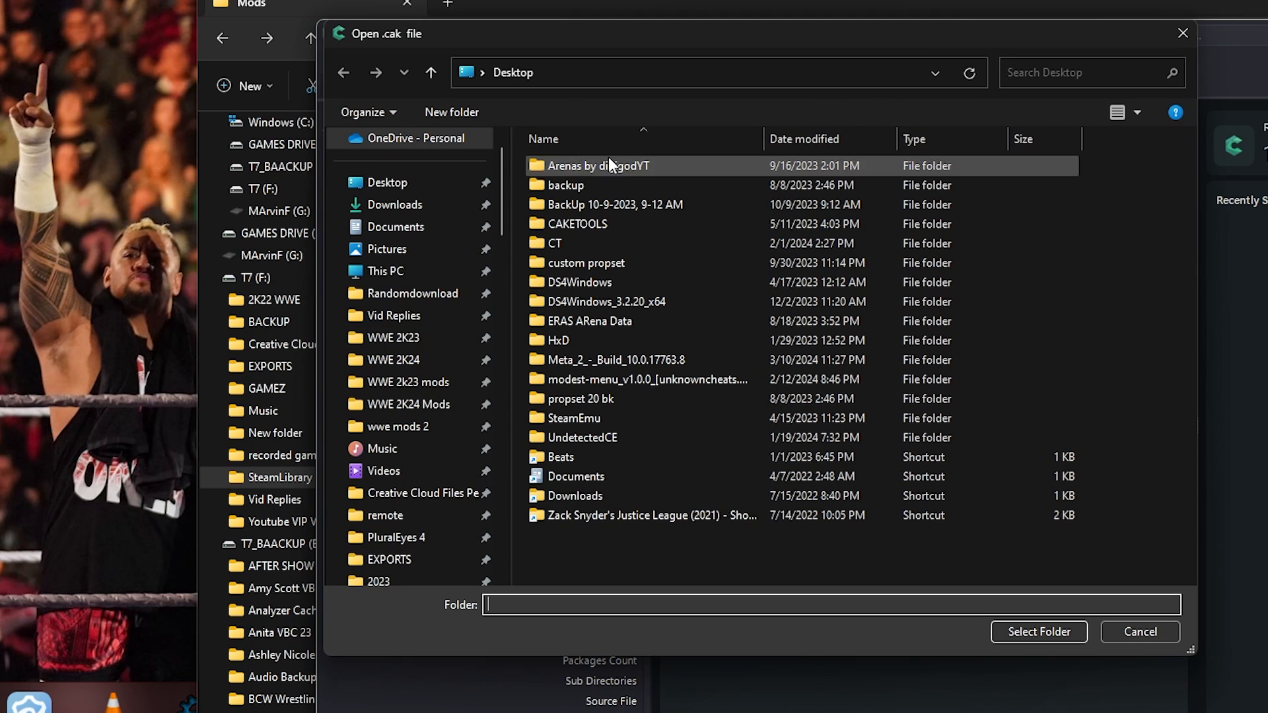
left_click(395, 360)
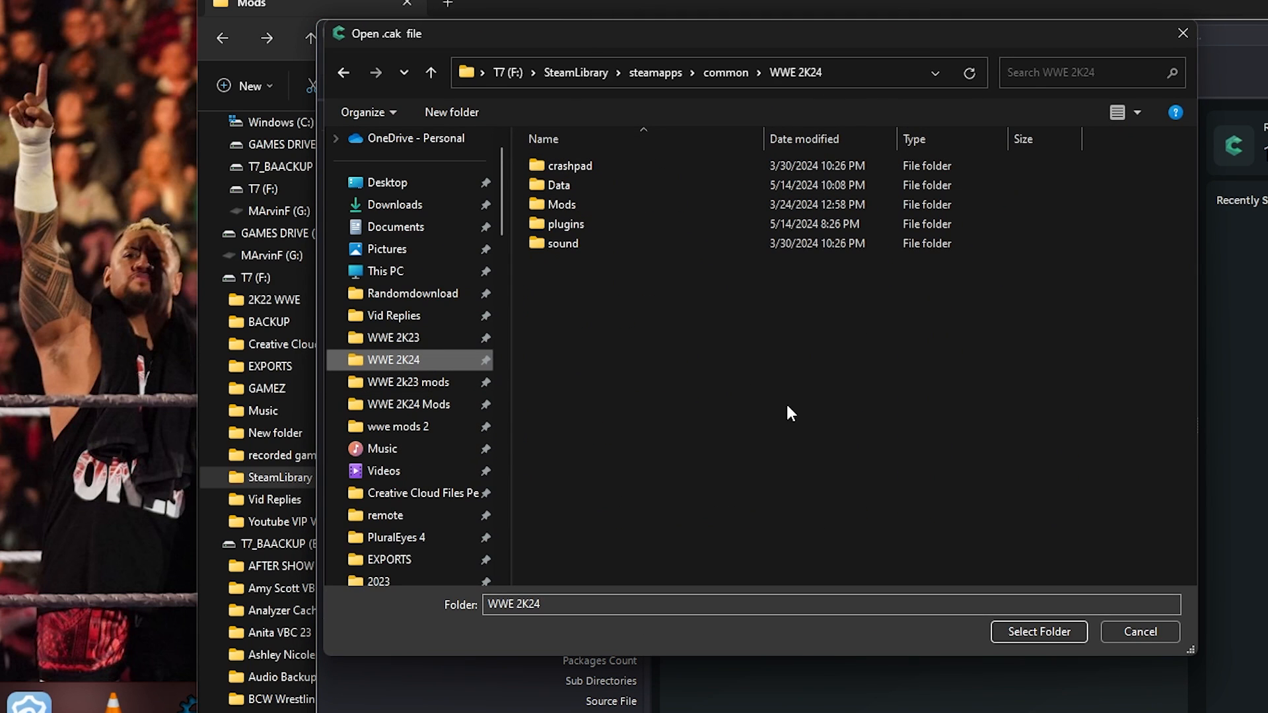
left_click(1031, 632)
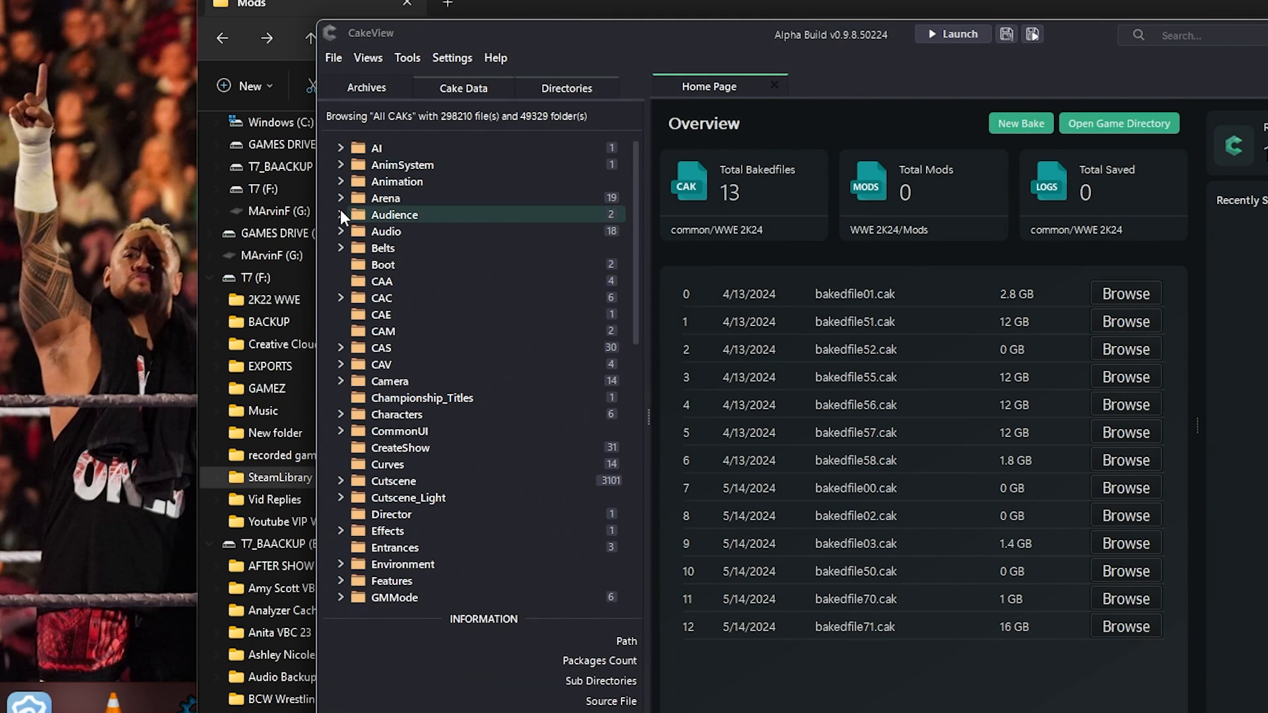
Step: Look through the full list of archive folders and place the CakeView window beside the Mods folder window
left_click_drag(632, 211, 635, 453)
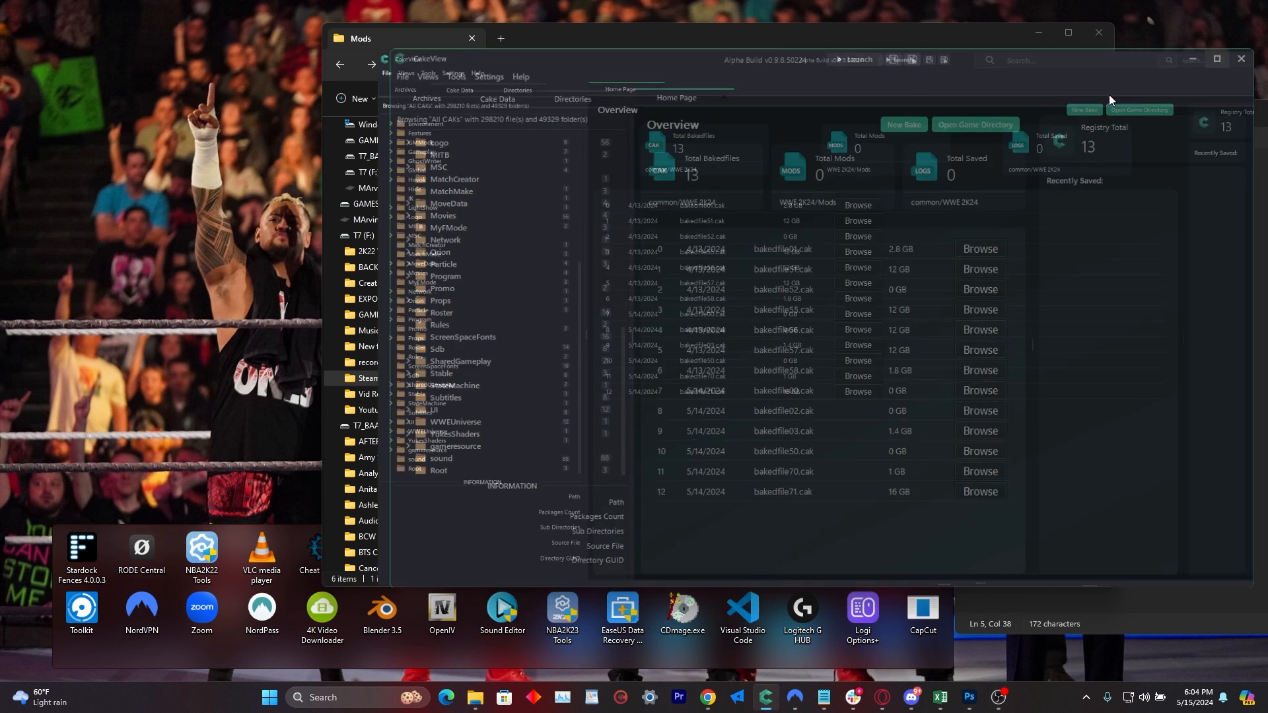
left_click(1217, 64)
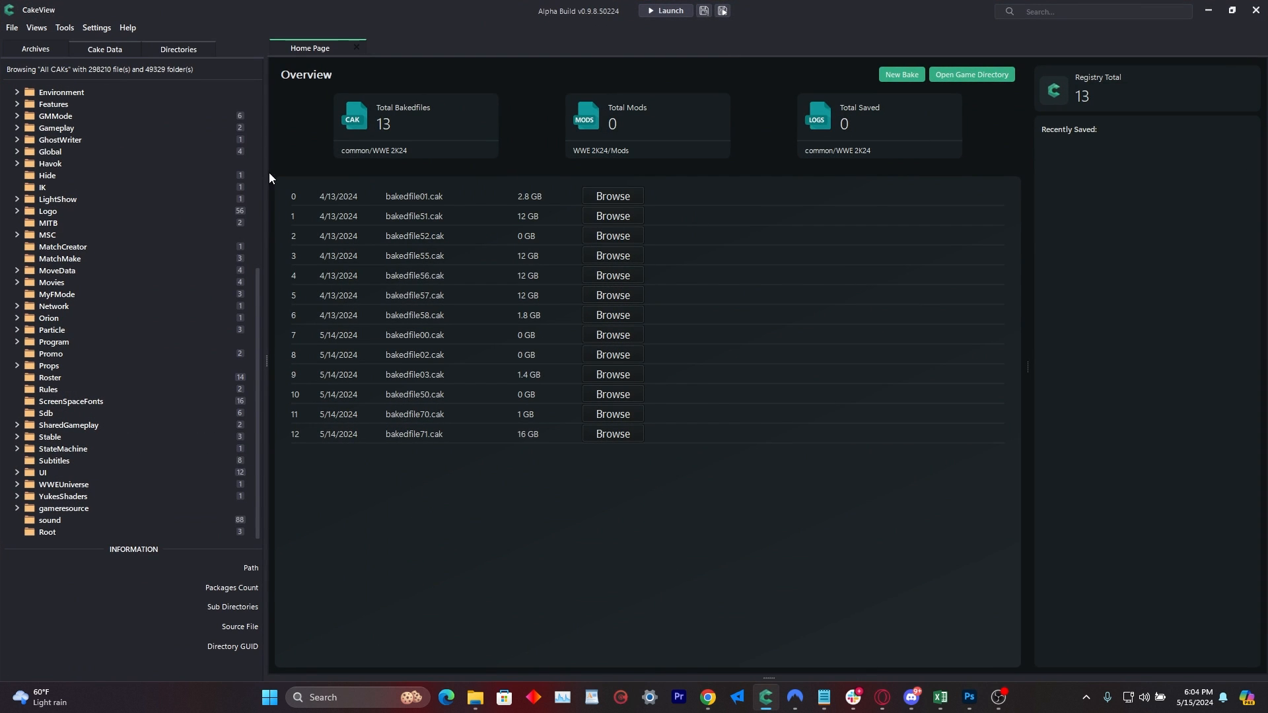
left_click_drag(398, 27, 939, 92)
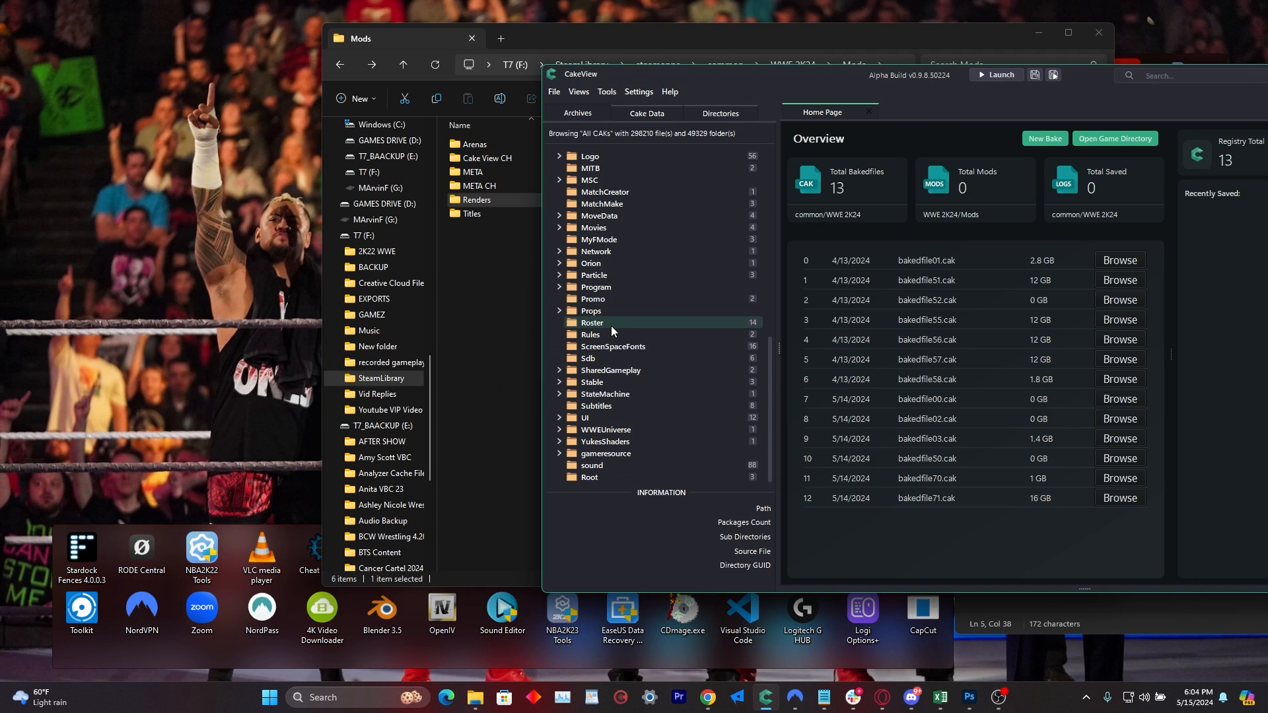
scroll(611, 326, "up", 6)
scroll(615, 277, "up", 3)
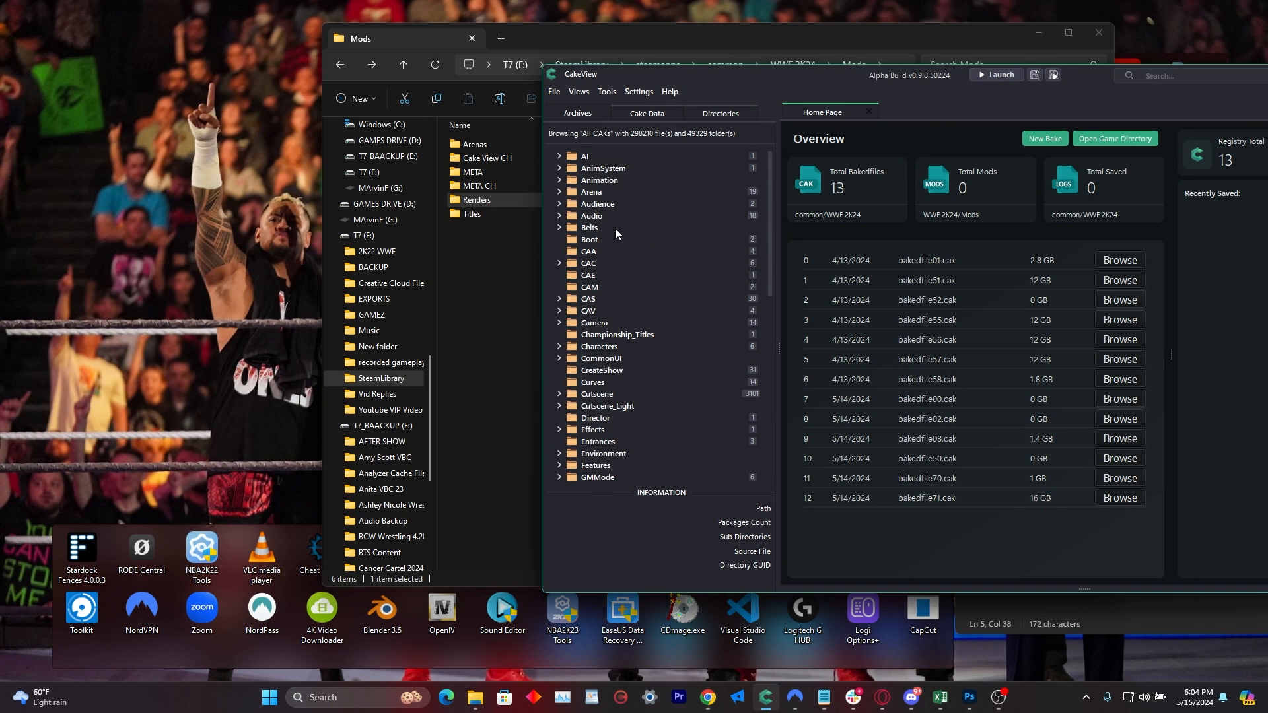
Step: Inspect the contents of the Arena and Characters archive folders, expanding and collapsing the Characters subfolders
left_click(598, 193)
left_click(591, 346)
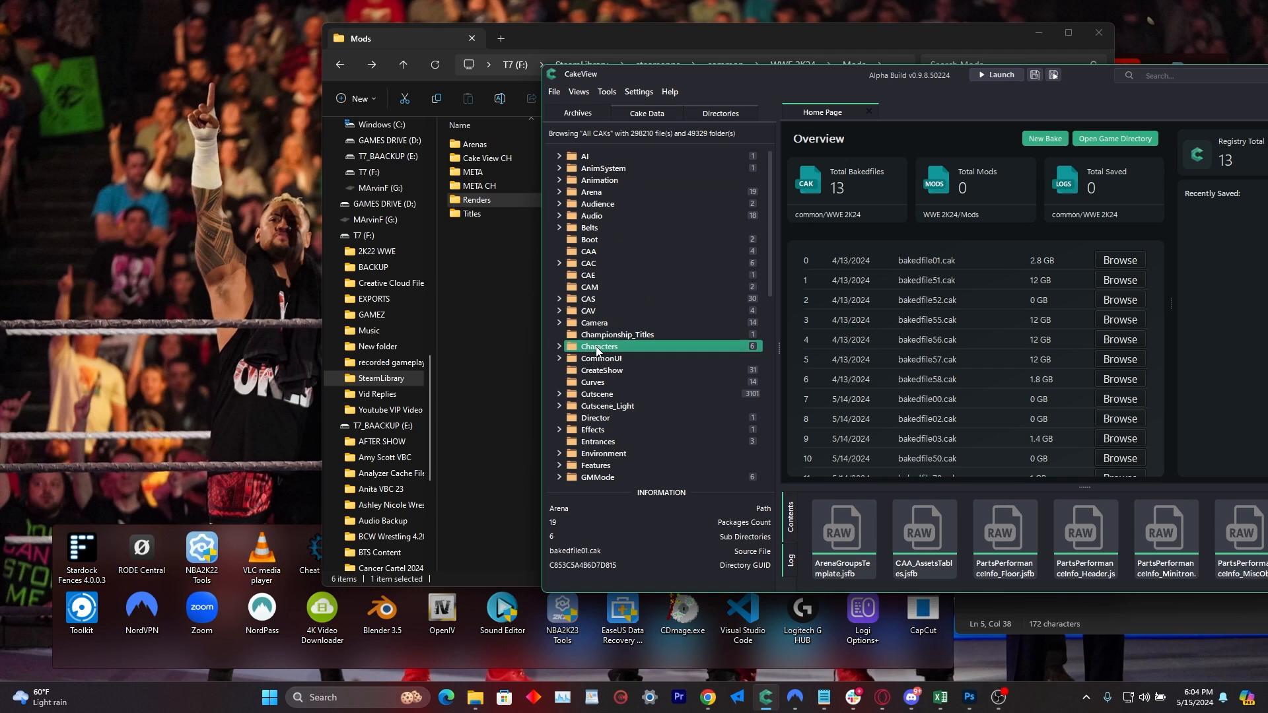
left_click(559, 346)
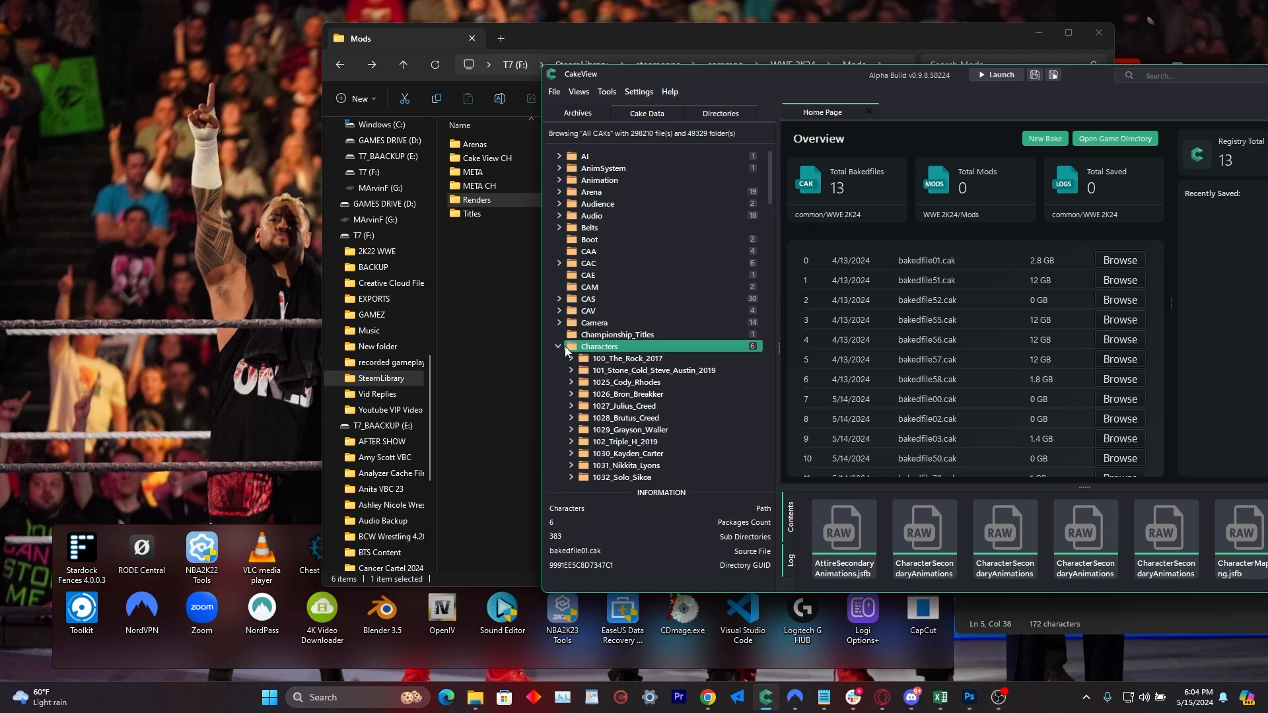
left_click(561, 346)
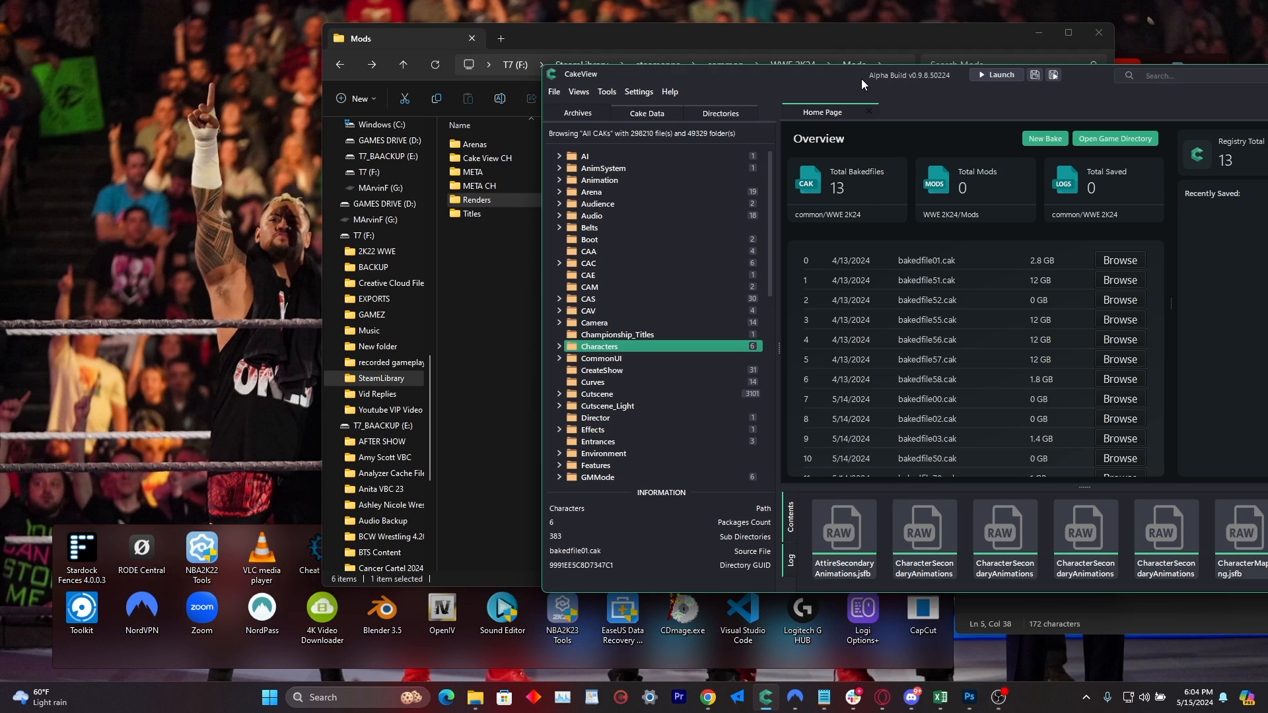
Step: Open CharacterMapping.jsfb from the Characters archive folder and highlight its file name in the full path
left_click_drag(862, 78, 762, 67)
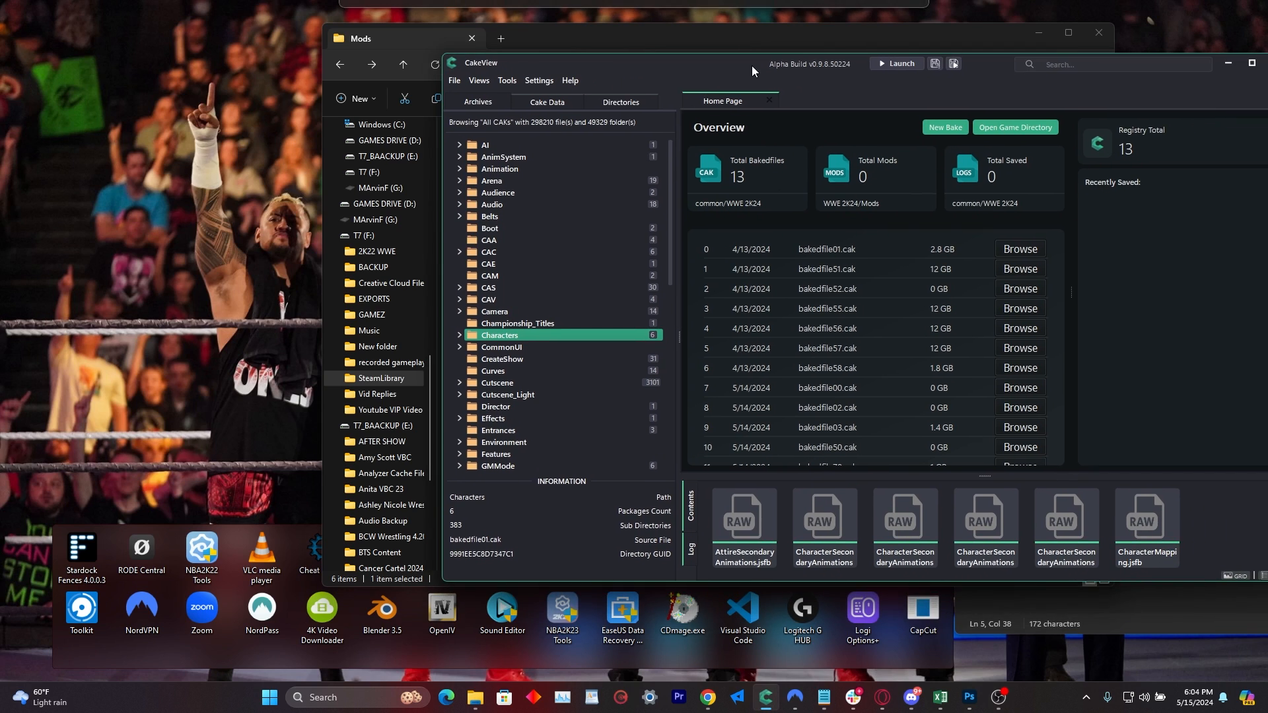
double_click(1127, 529)
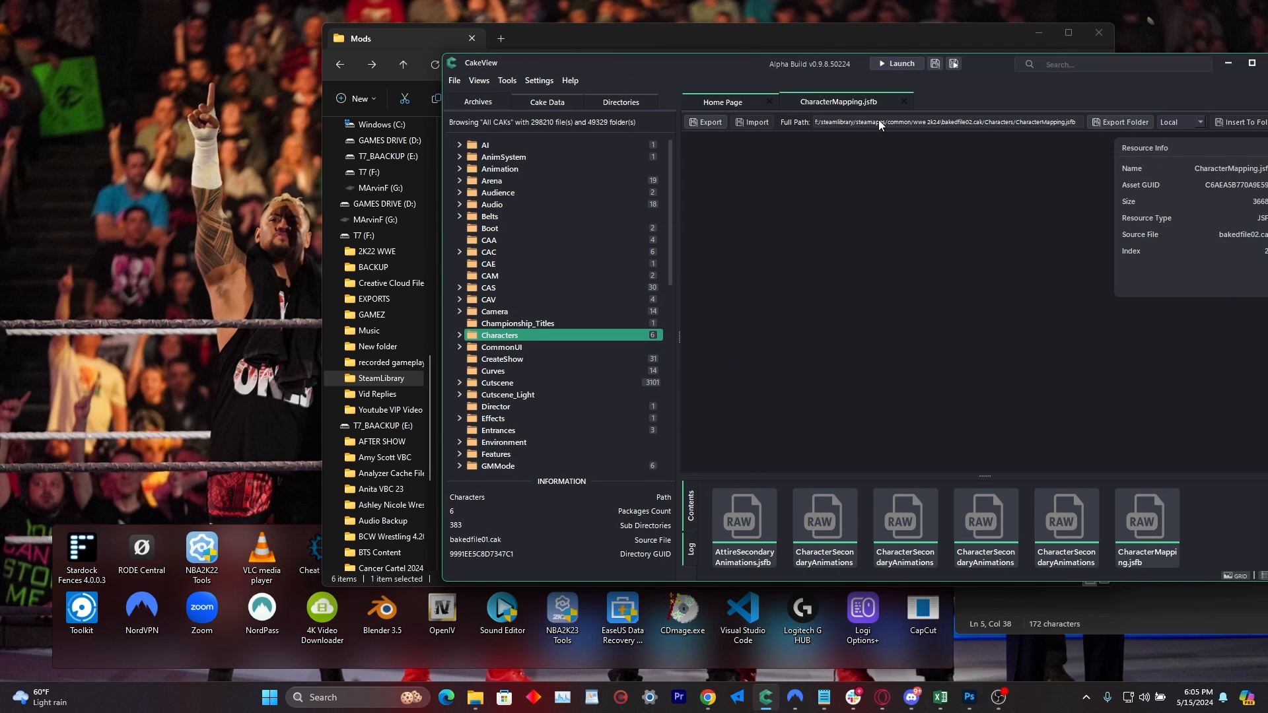
double_click(997, 121)
left_click_drag(1035, 123, 1042, 122)
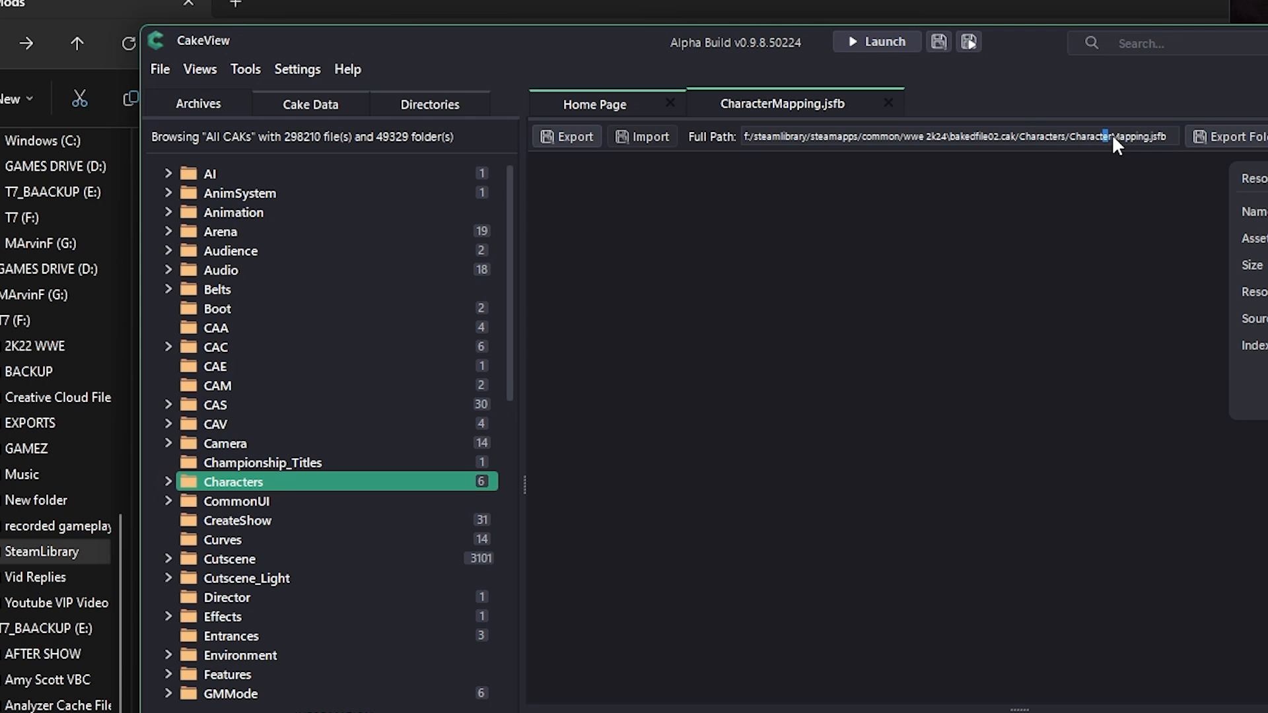
double_click(1113, 136)
Step: Switch to File Explorer, check the WWE 2K24 game folder, and return to Mods with the window moved clear of CakeView
left_click_drag(1005, 42, 1261, 57)
left_click(284, 406)
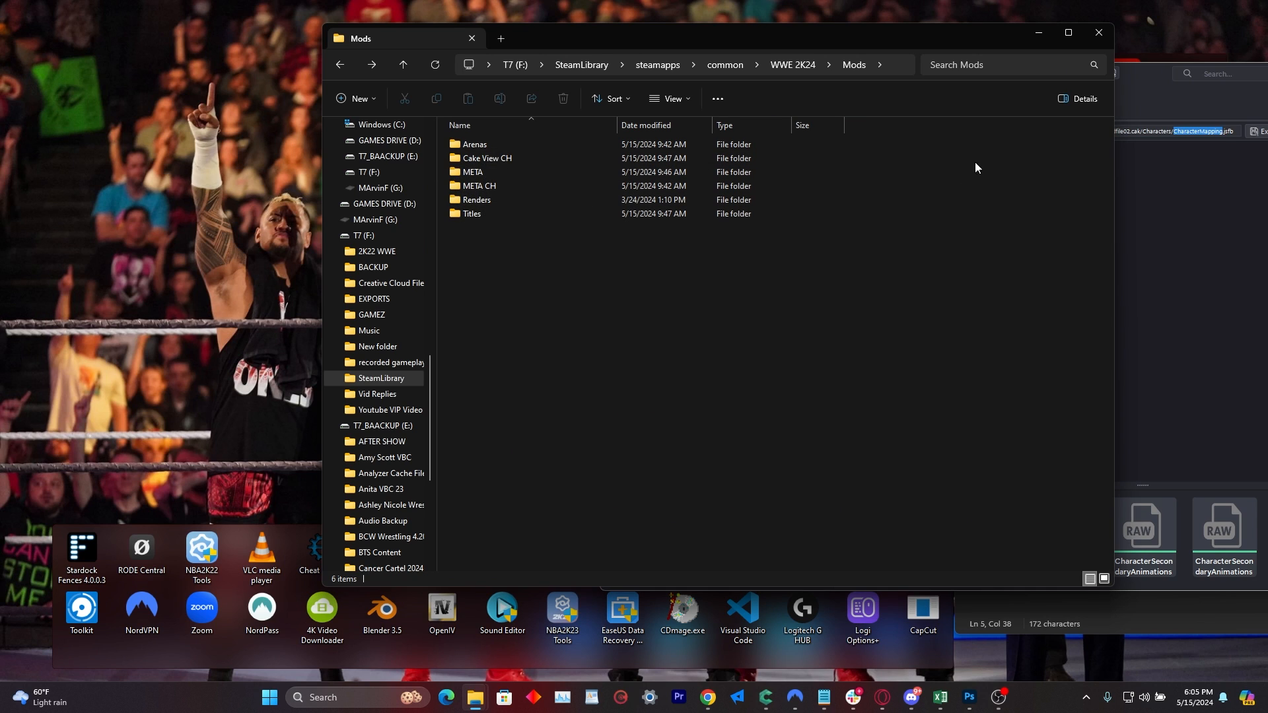
left_click(789, 64)
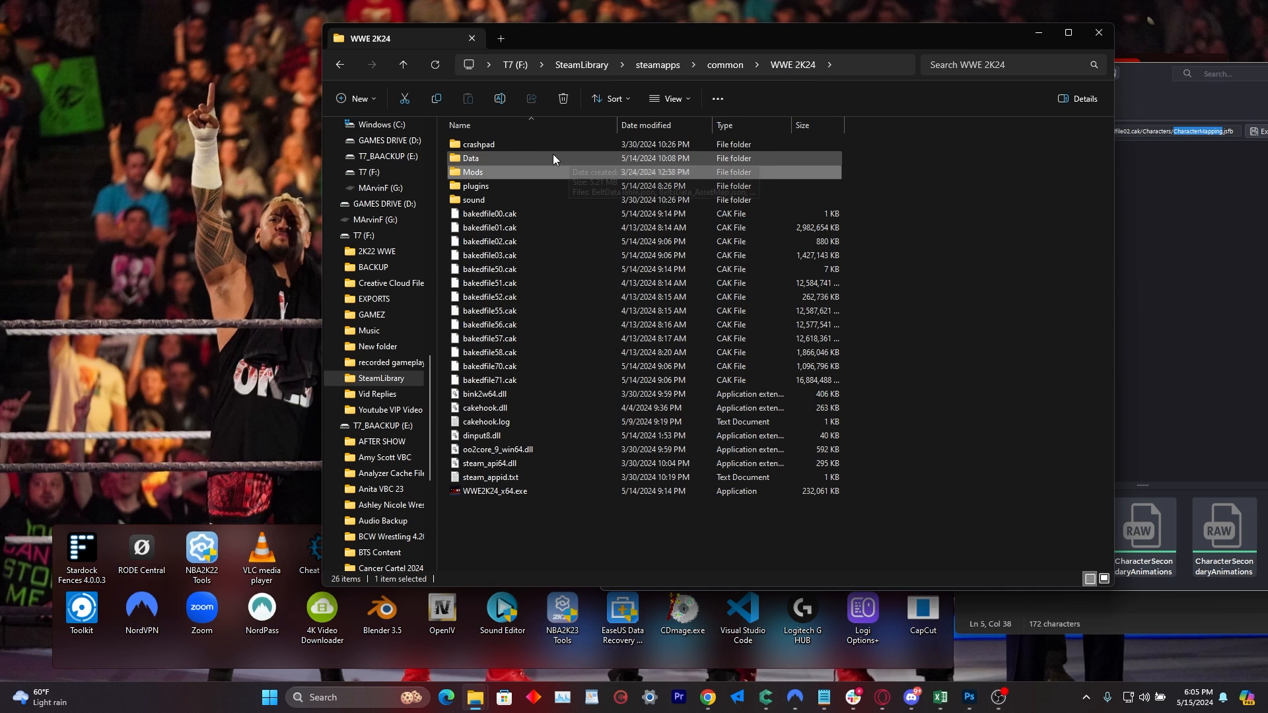
double_click(485, 173)
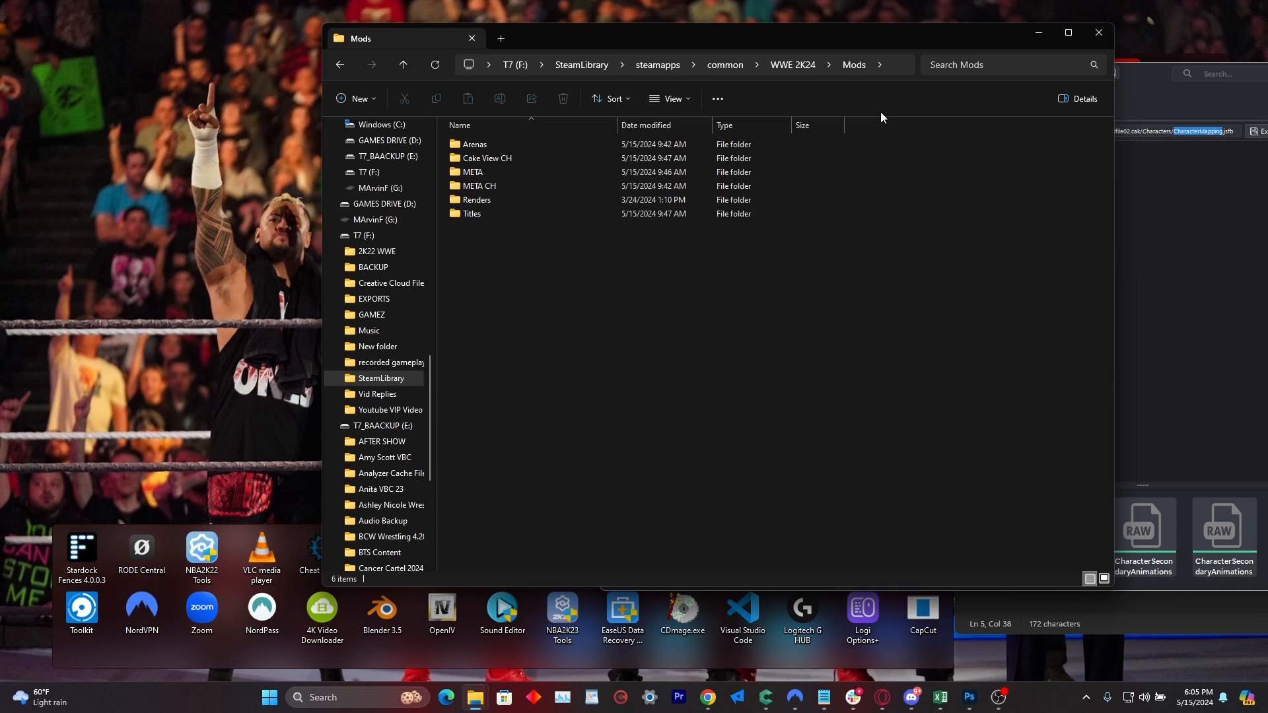
left_click_drag(774, 39, 616, 53)
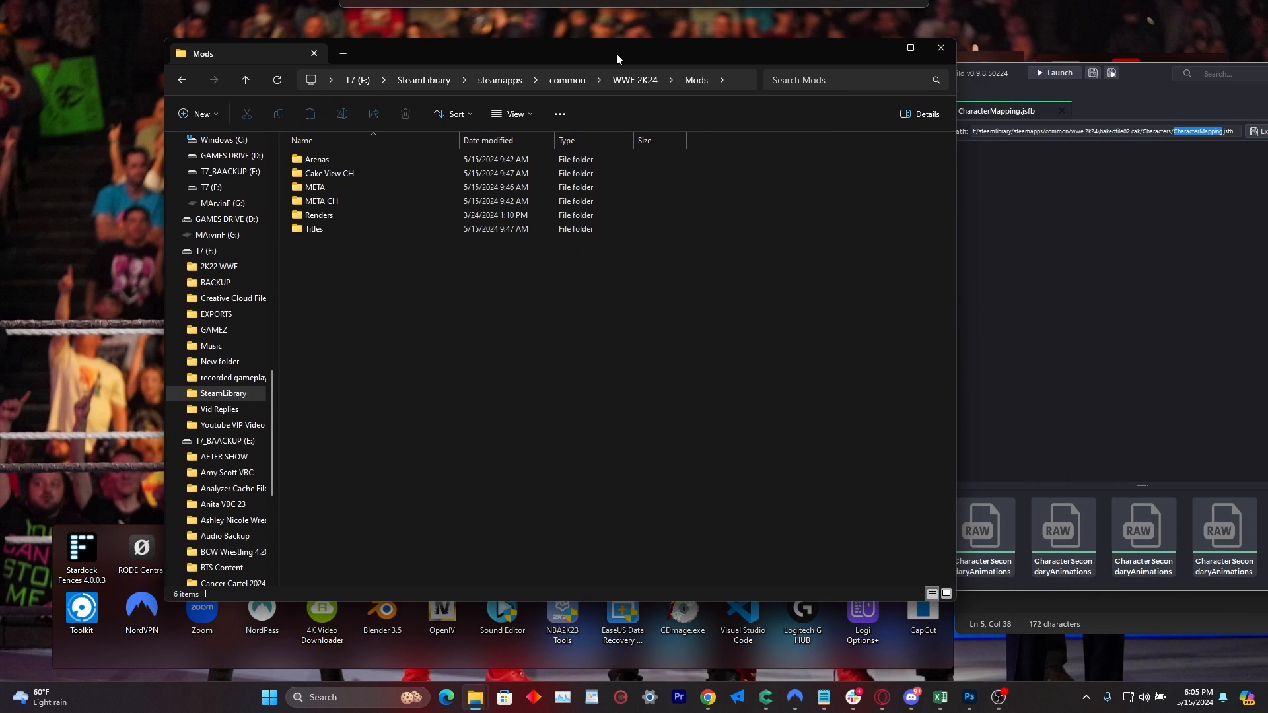
Step: Open the Jey Uso Backlash folder inside Jey Uso Backlash.zip and place its window beside CakeView
left_click(985, 75)
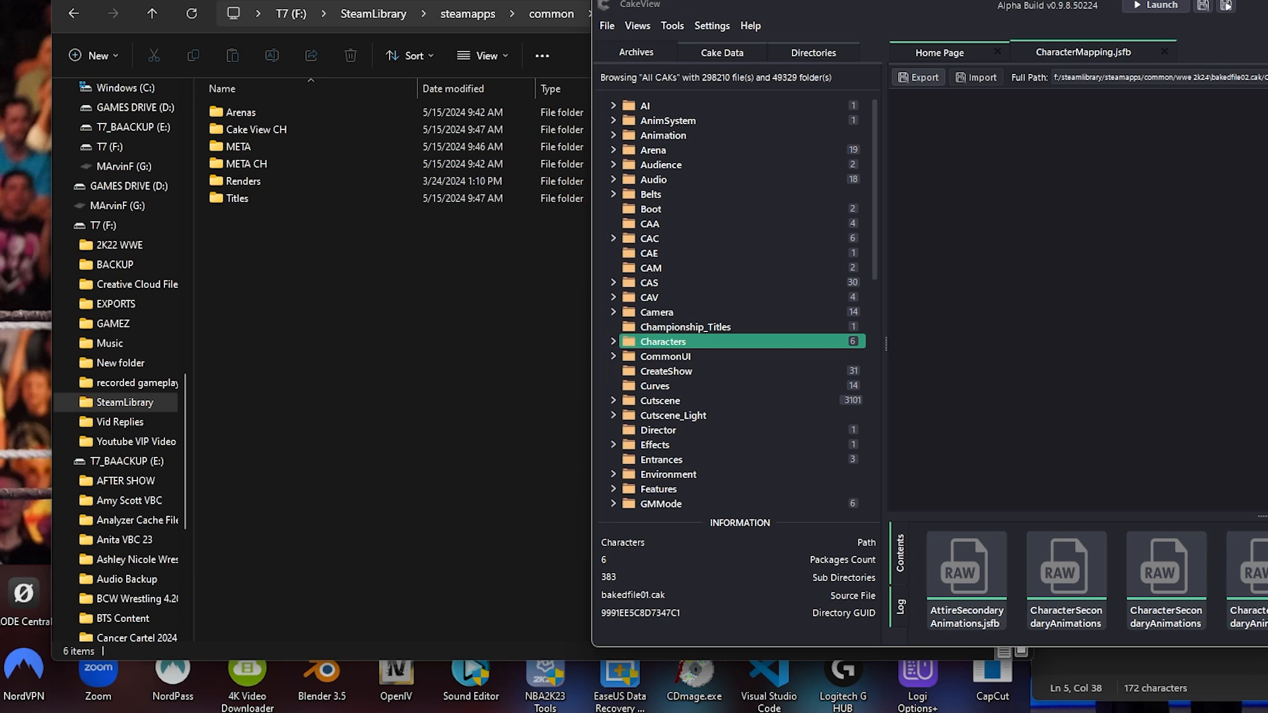
key("alt+Tab")
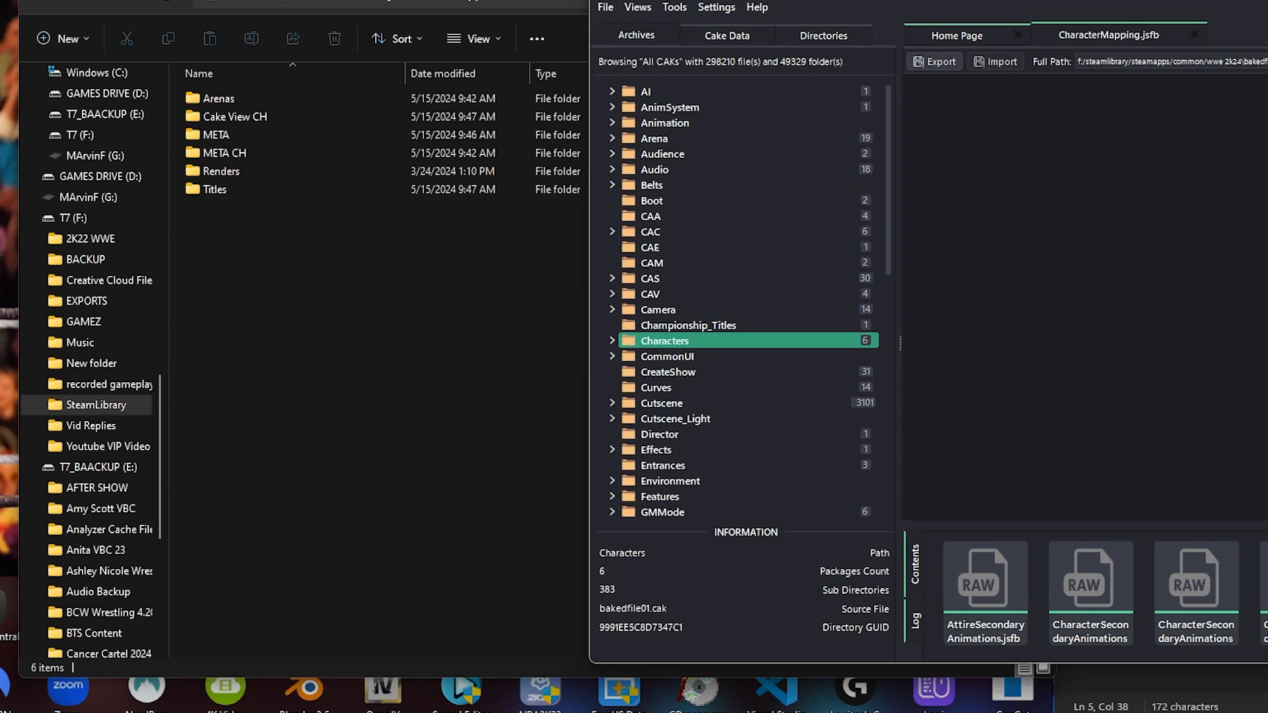
left_click_drag(1267, 0, 1001, 10)
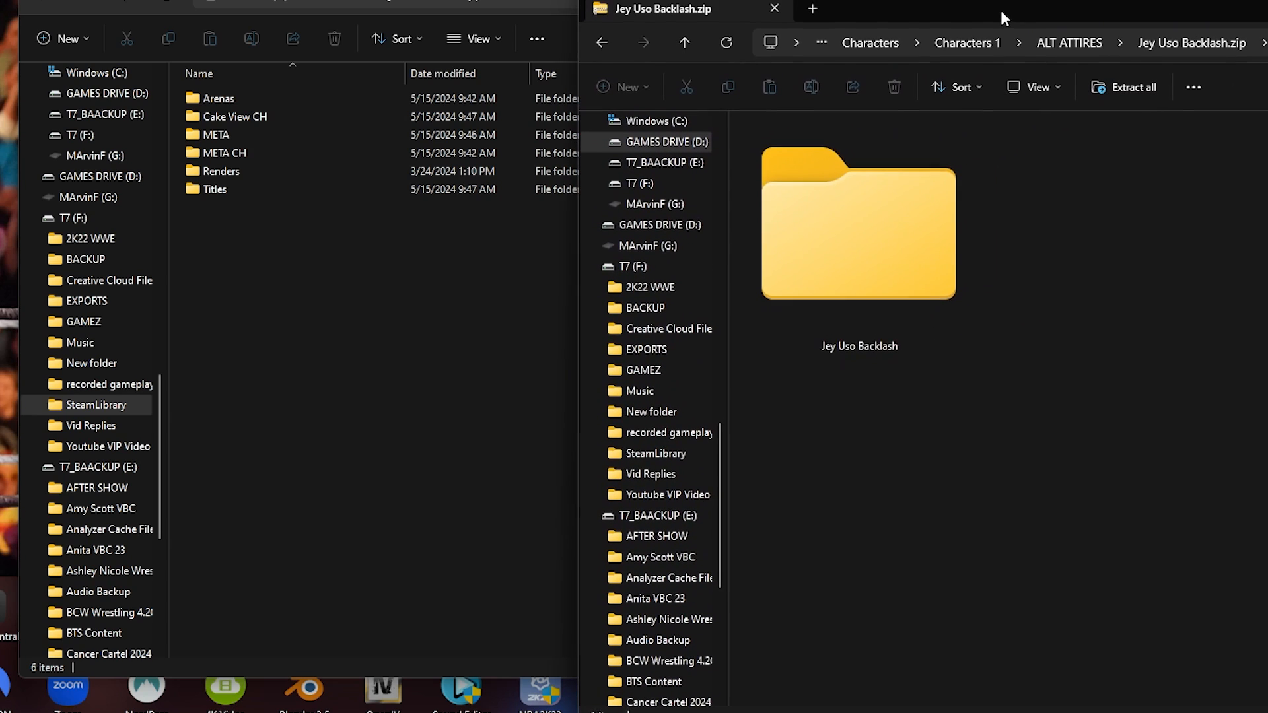
double_click(889, 247)
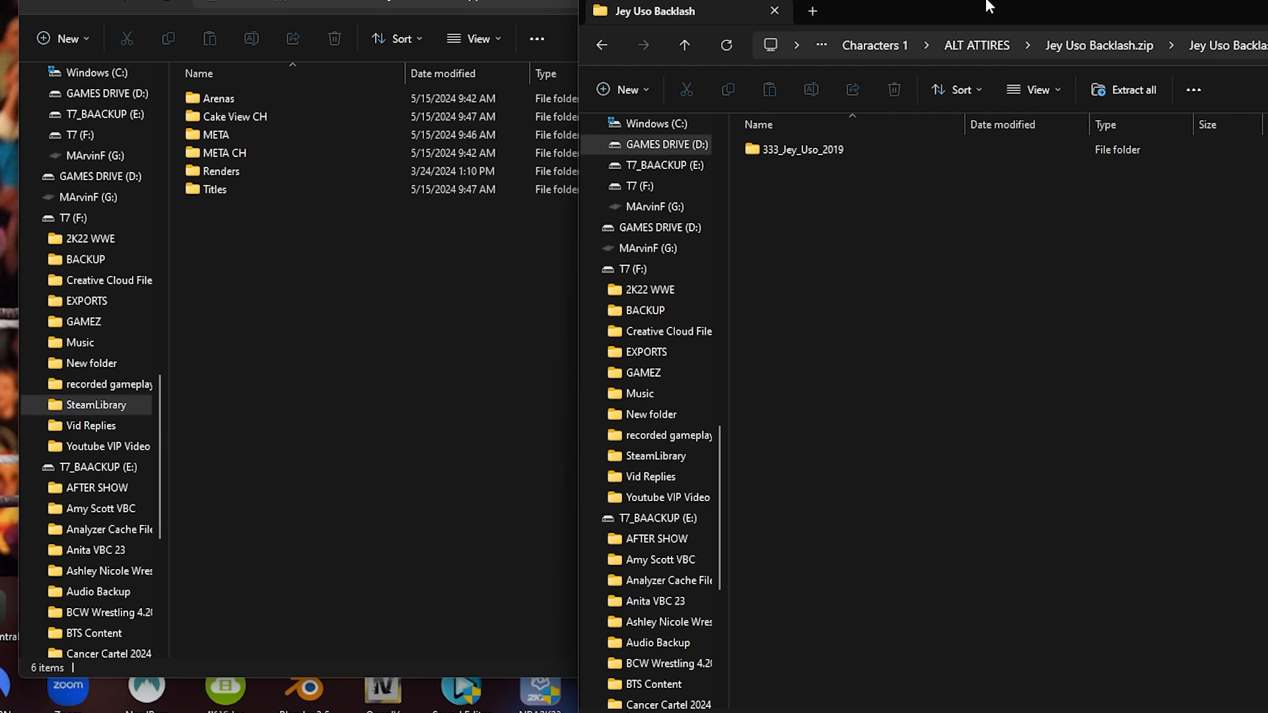
left_click_drag(986, 5, 1267, 33)
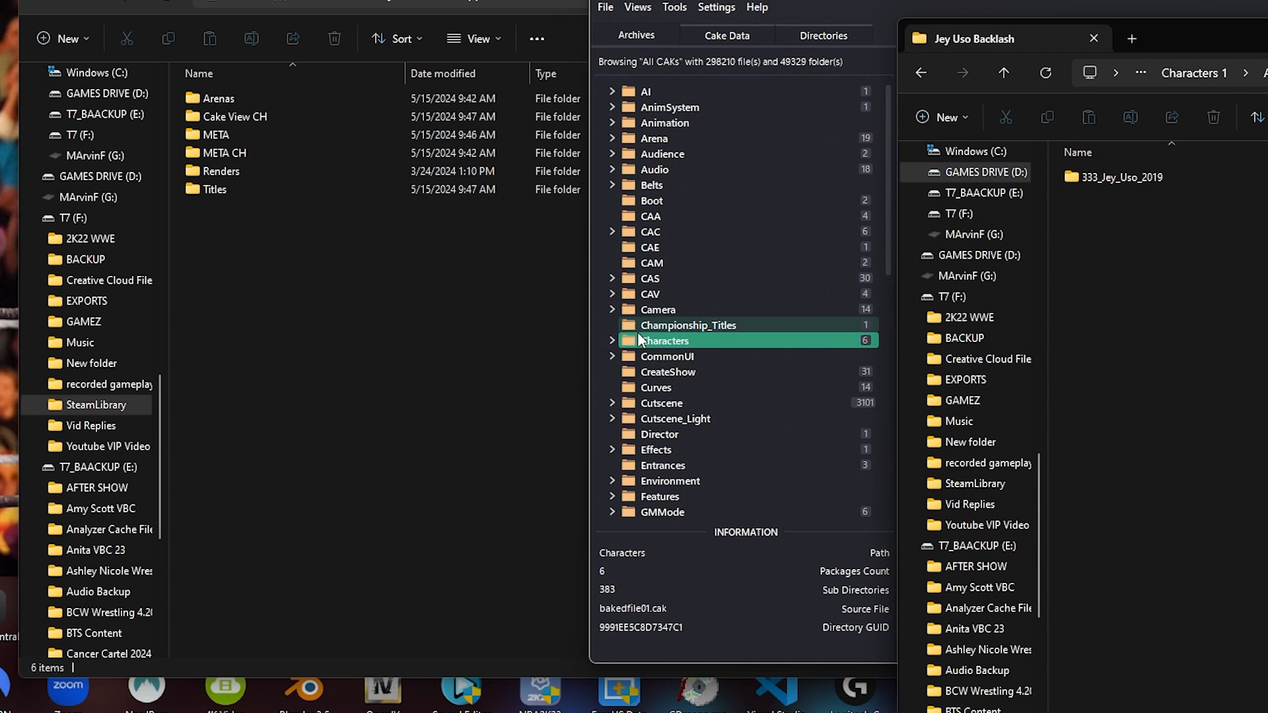
Step: Expand the Characters archive folder in CakeView and arrange the window next to the Jey Uso Backlash folder
left_click(611, 340)
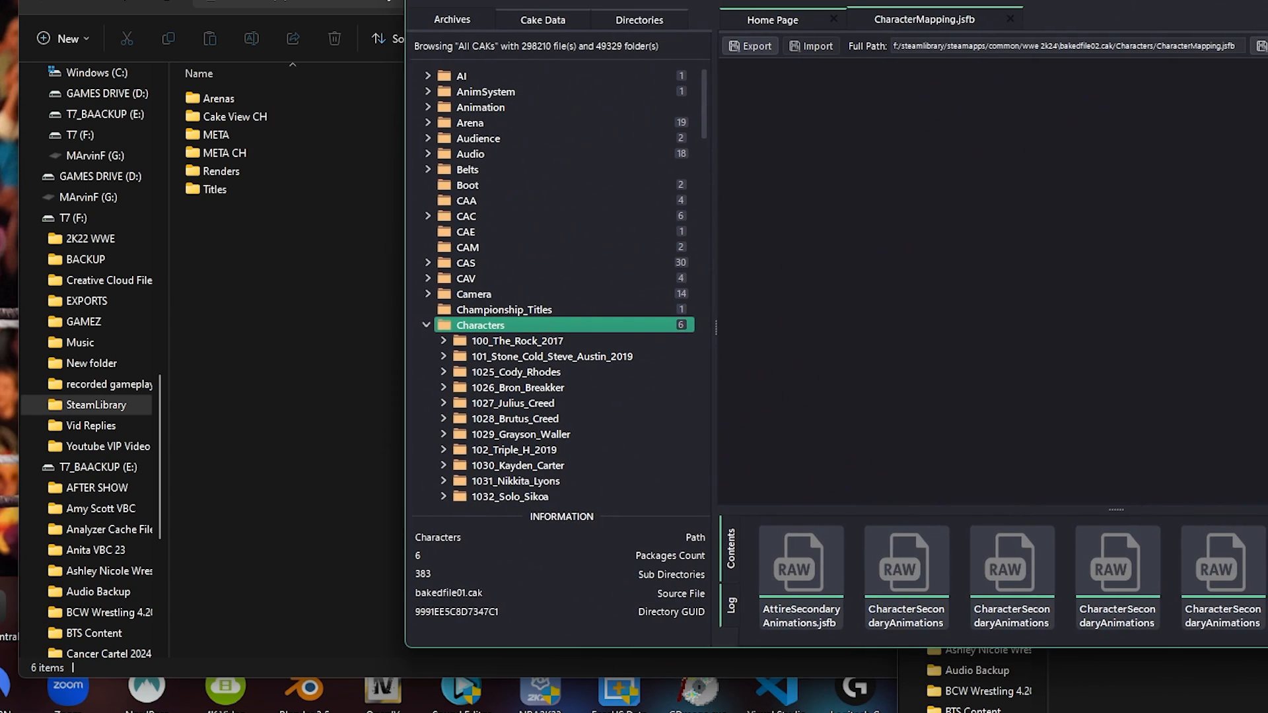
left_click_drag(859, 0, 1267, 155)
left_click_drag(1218, 38, 953, 18)
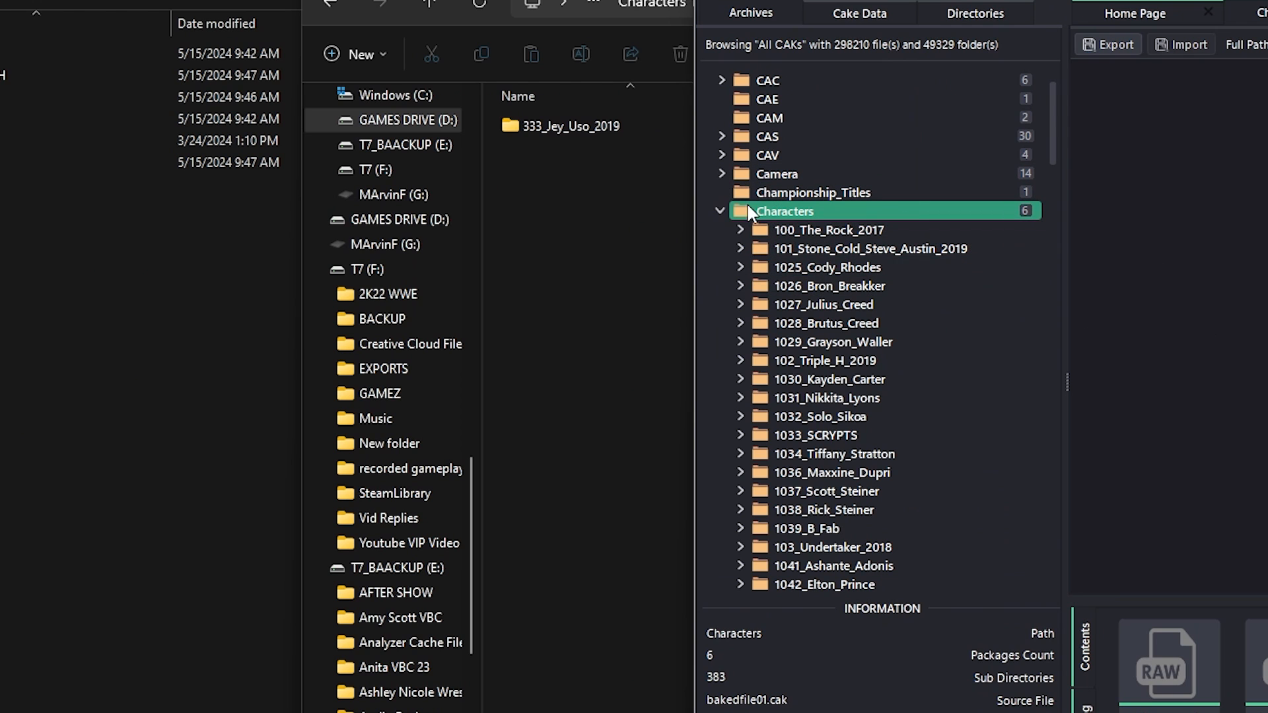
Step: Locate 333_Jey_Uso_2019 among the Characters archive subfolders to compare it with the mod's folder name
left_click(721, 211)
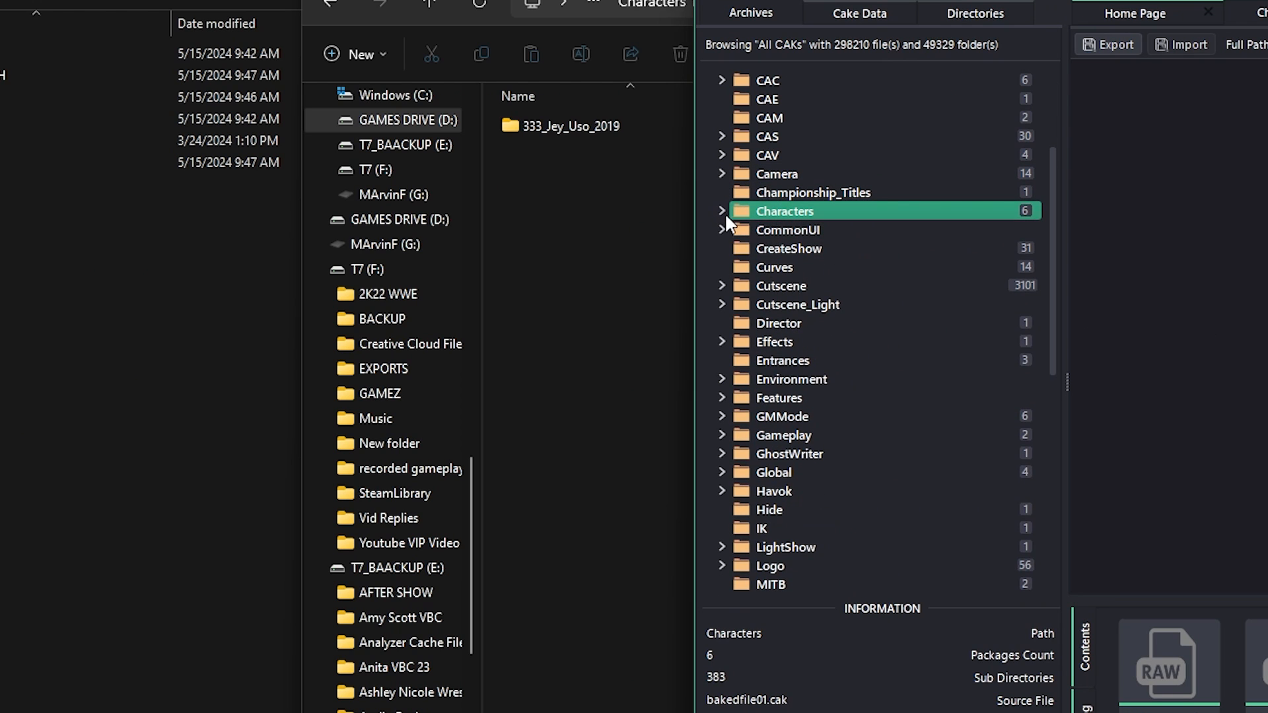
left_click(723, 211)
scroll(801, 290, "down", 6)
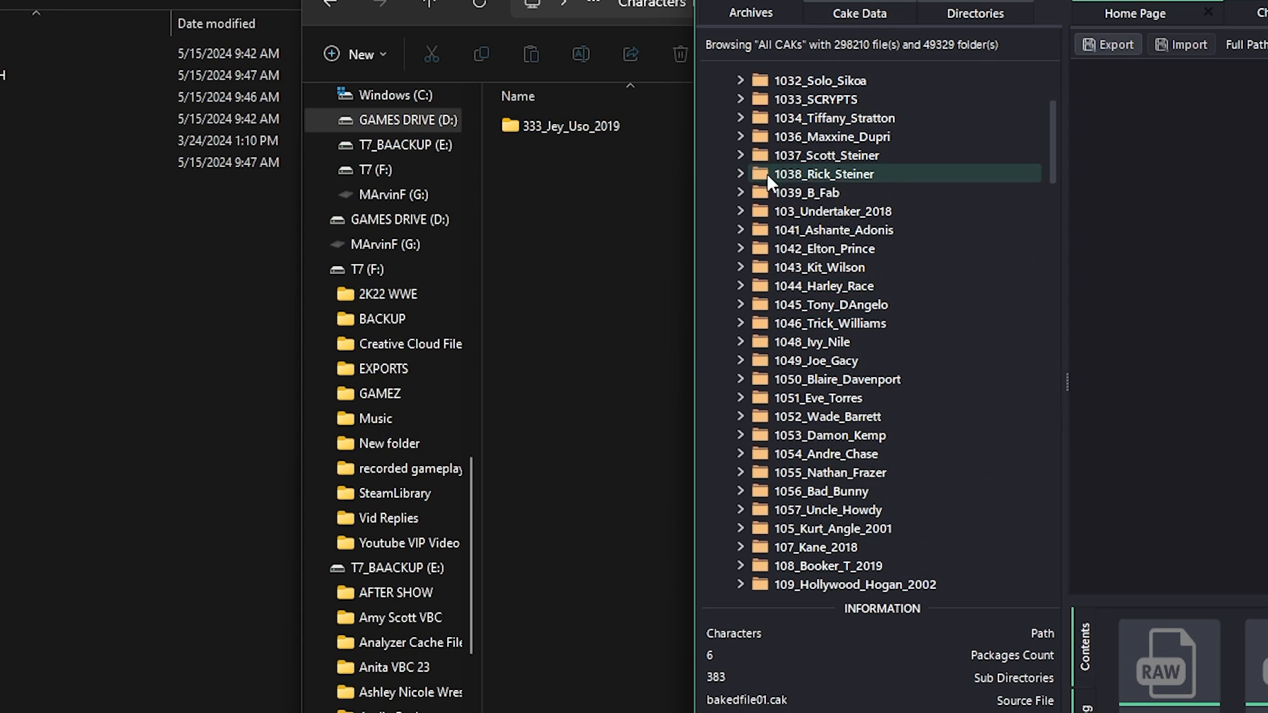
scroll(830, 347, "down", 2)
scroll(831, 345, "down", 20)
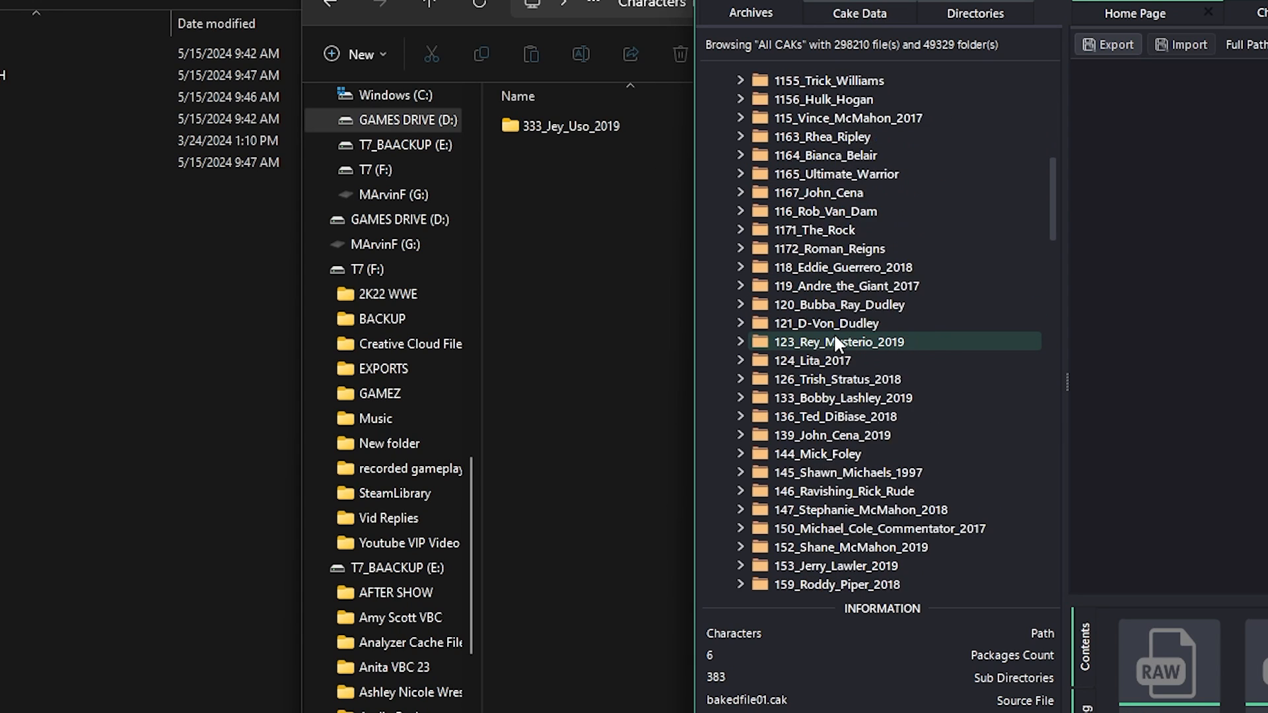
scroll(838, 342, "down", 16)
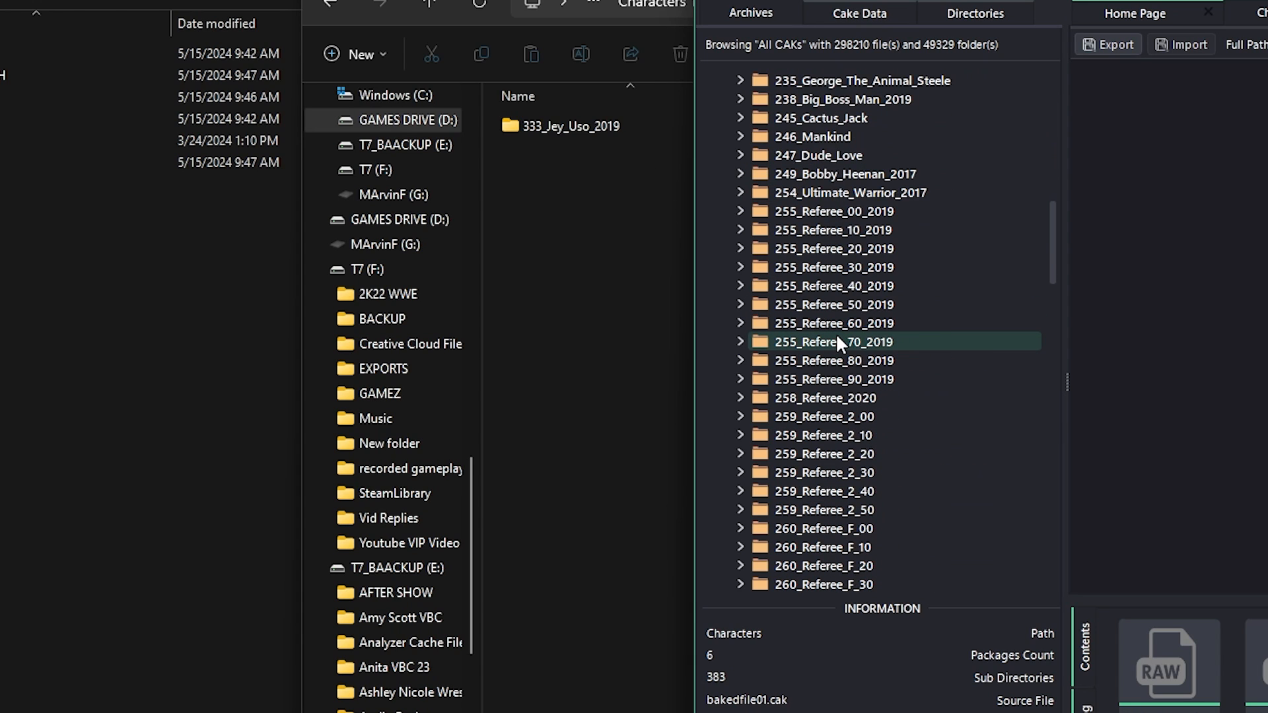
scroll(836, 337, "down", 12)
scroll(838, 336, "up", 3)
left_click(835, 325)
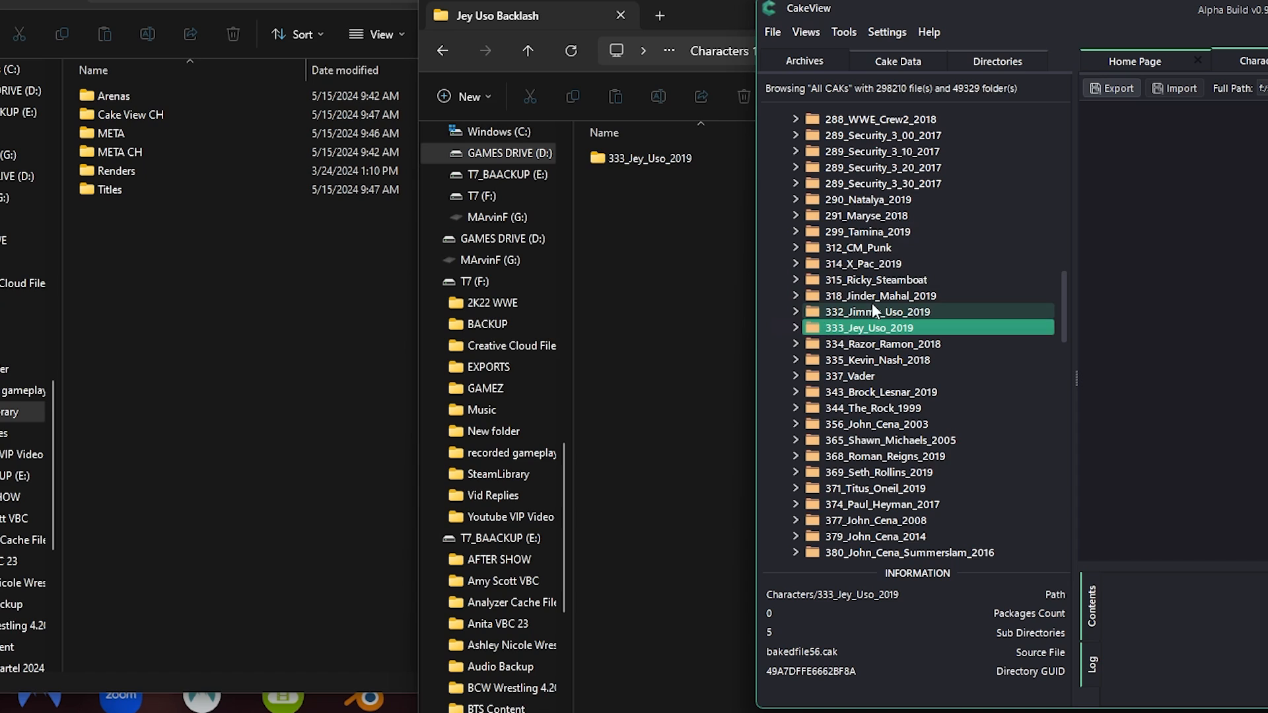
scroll(910, 276, "up", 4)
Step: Try to copy the 333_Jey_Uso_2019 mod folder from Jey Uso Backlash into the Characters subfolder of Cake View CH
left_click(655, 162)
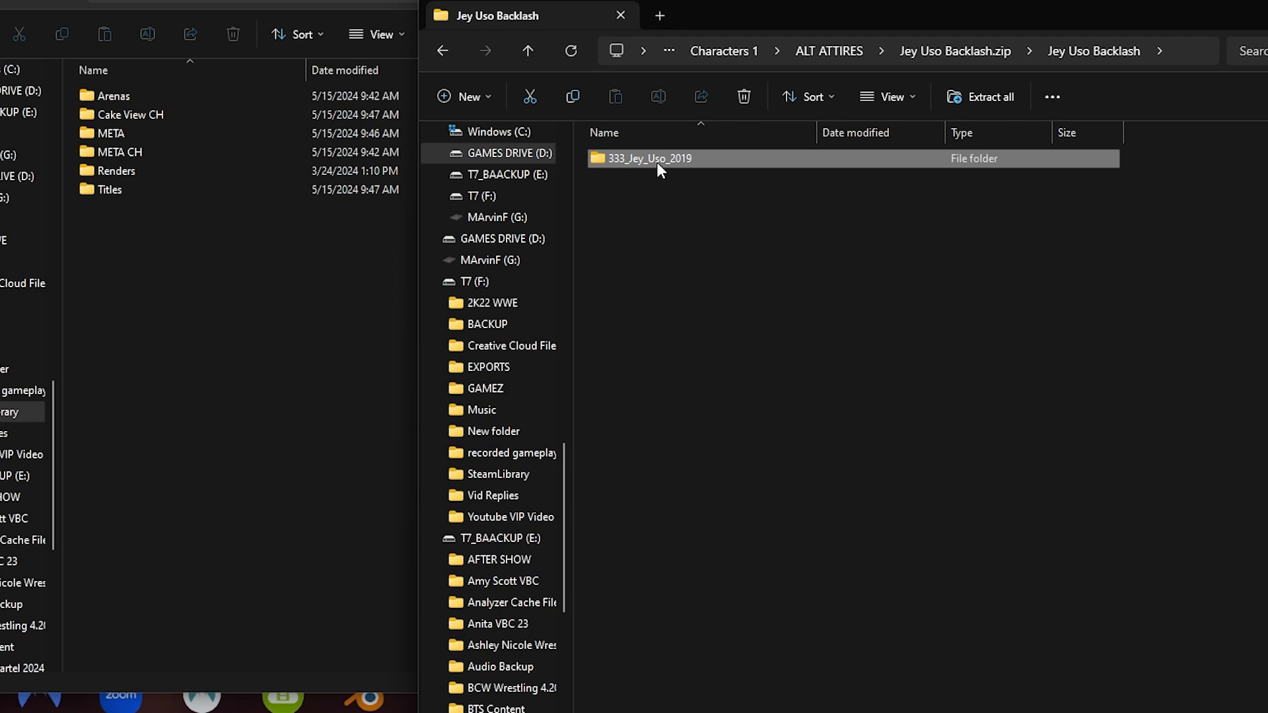
right_click(657, 161)
left_click(319, 272)
left_click(192, 133)
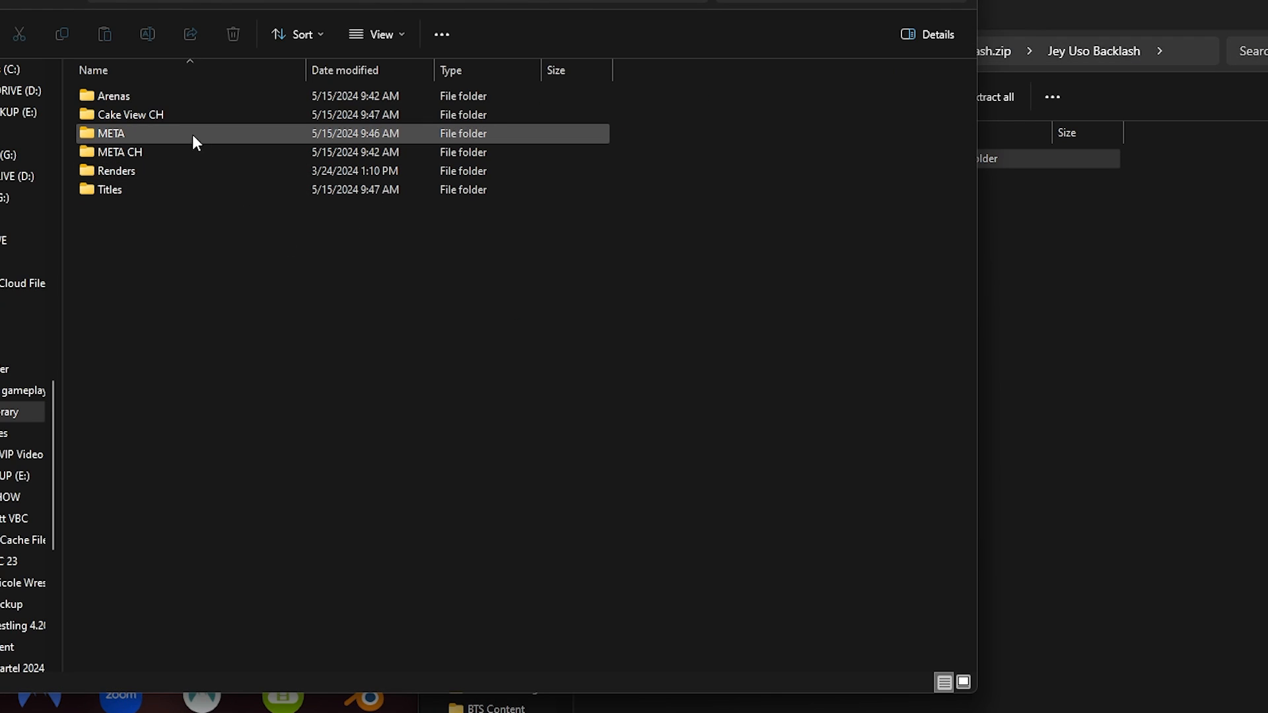
double_click(149, 114)
left_click(1118, 293)
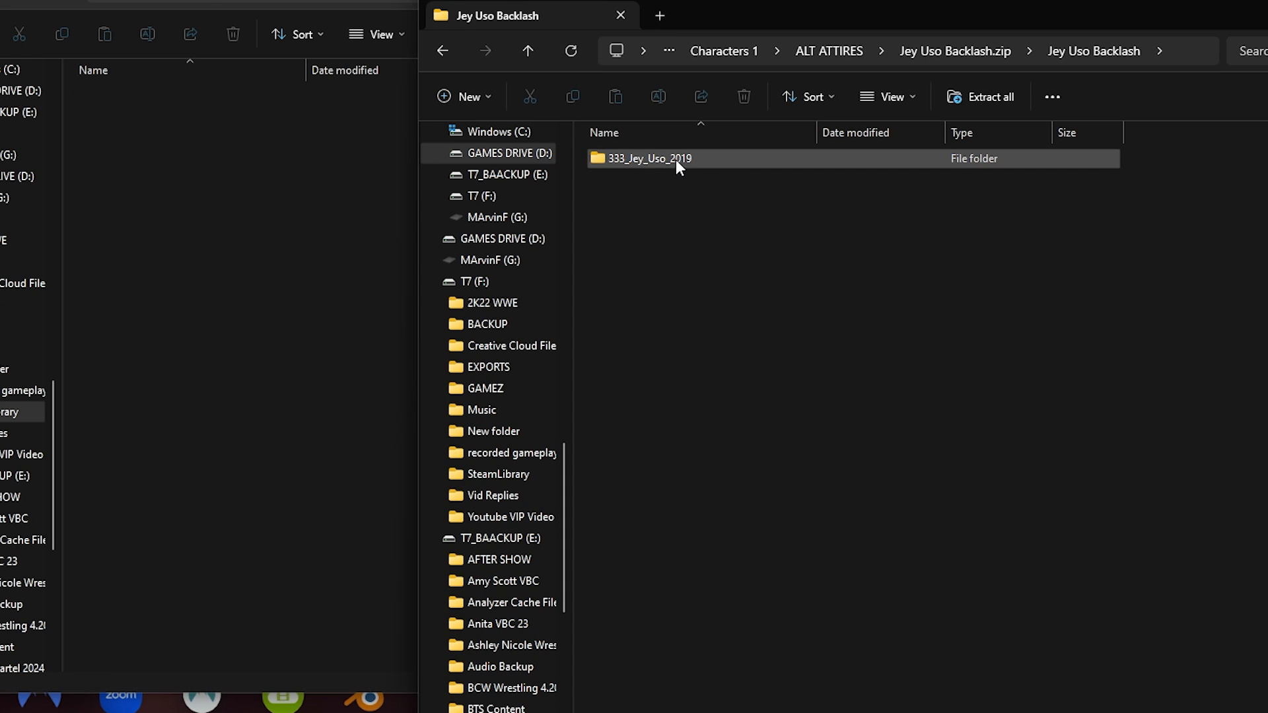
left_click_drag(676, 159, 261, 232)
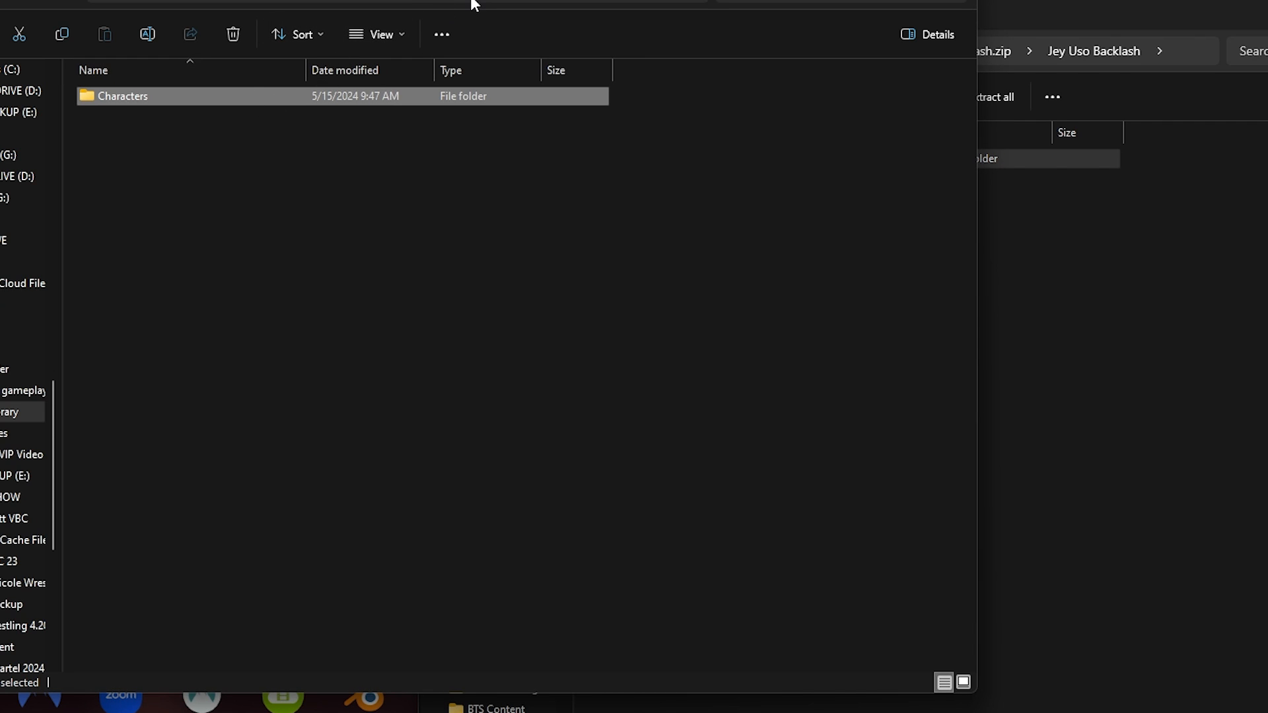
Step: Copy the 333_Jey_Uso_2019 mod folder from Jey Uso Backlash into the Cake View CH folder in Mods
left_click(480, 0)
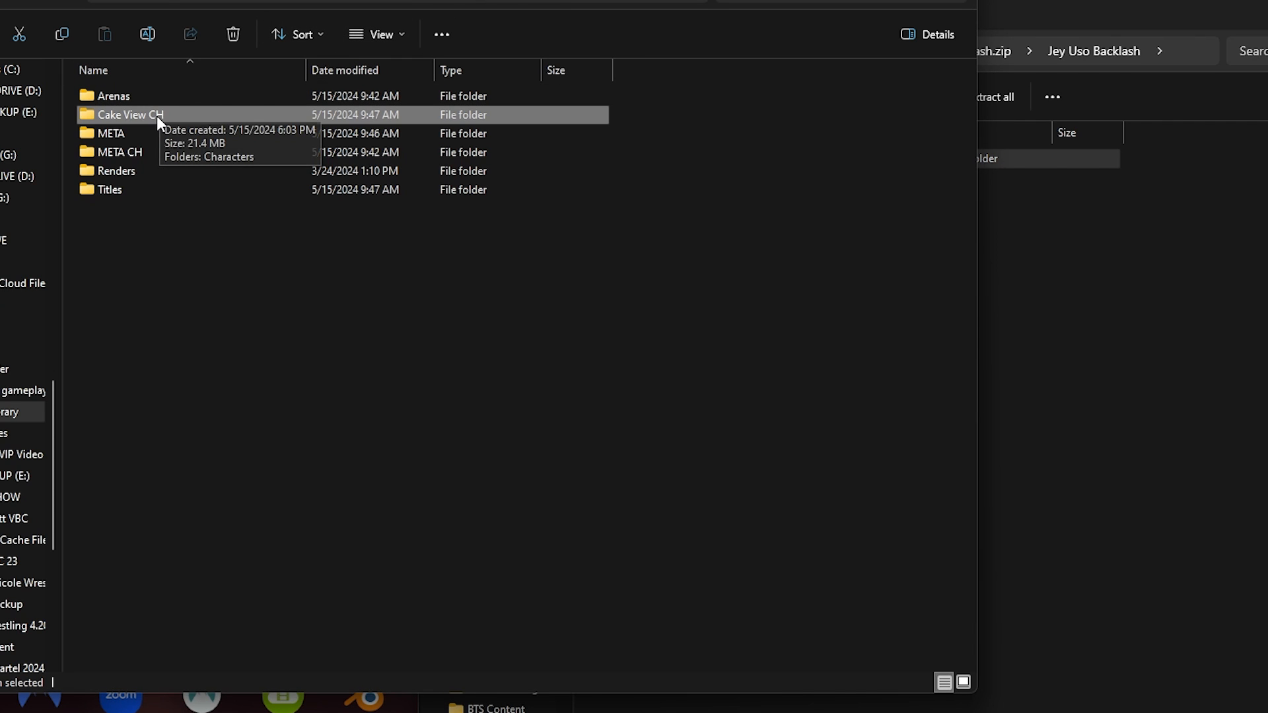
double_click(149, 118)
left_click(1050, 261)
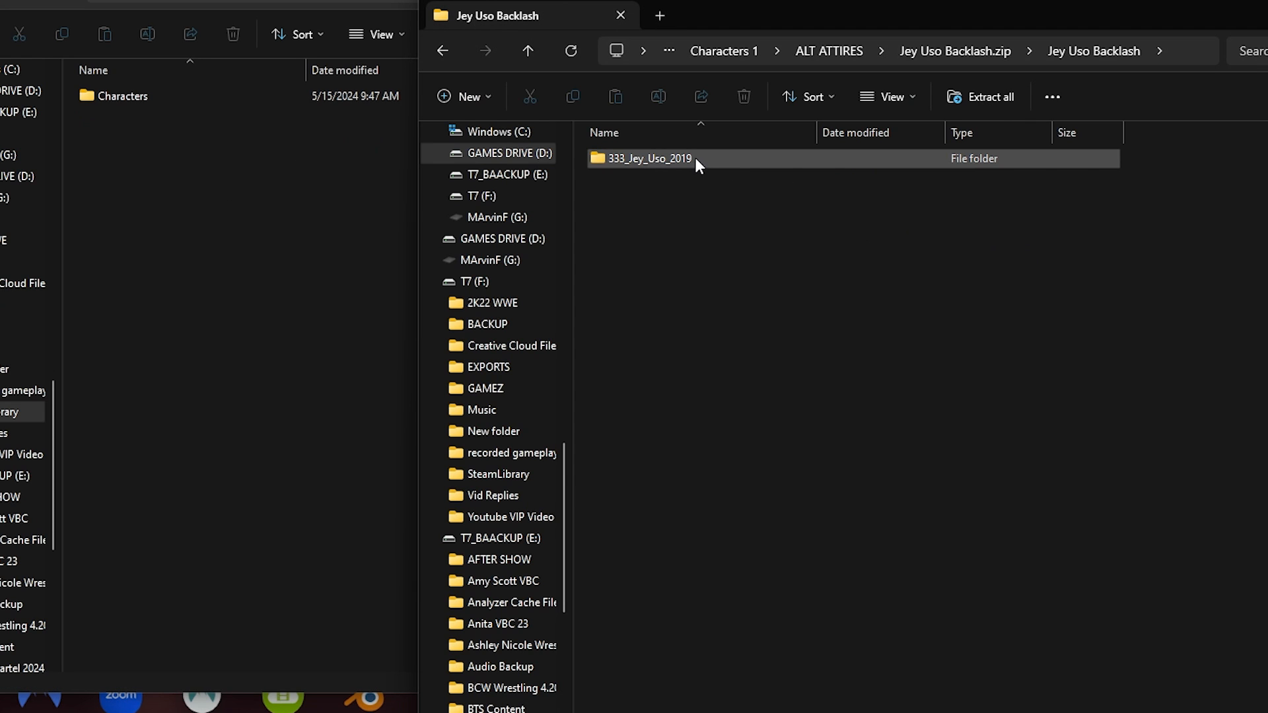
left_click_drag(695, 158, 276, 290)
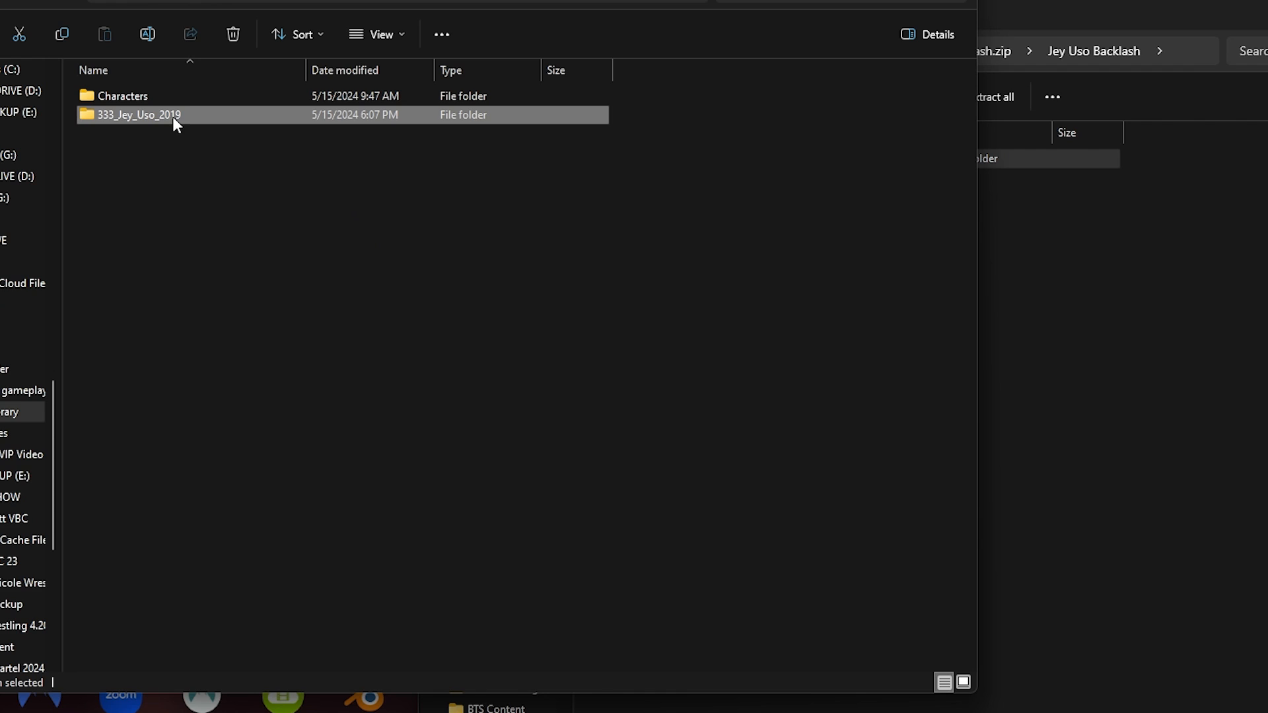
Step: Switch to CakeView and collapse the Characters archive folder to compare its level with the Cake View CH folder
left_click(766, 697)
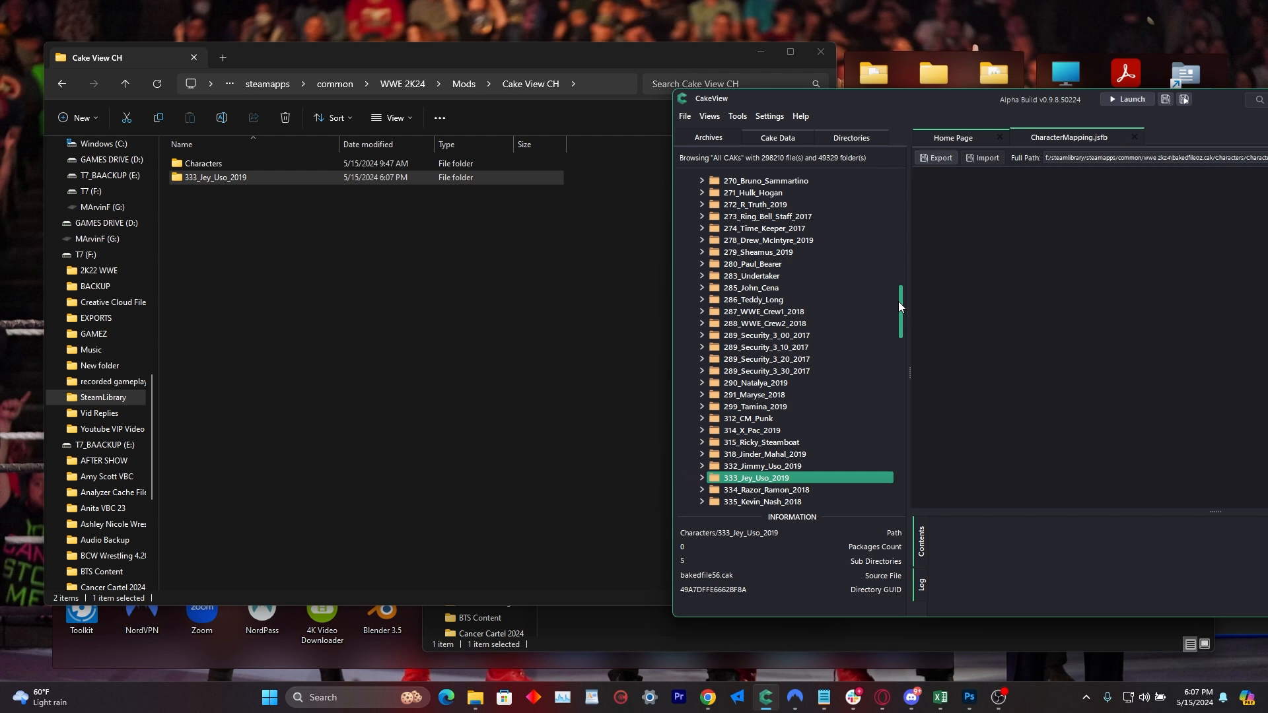
left_click_drag(900, 301, 905, 196)
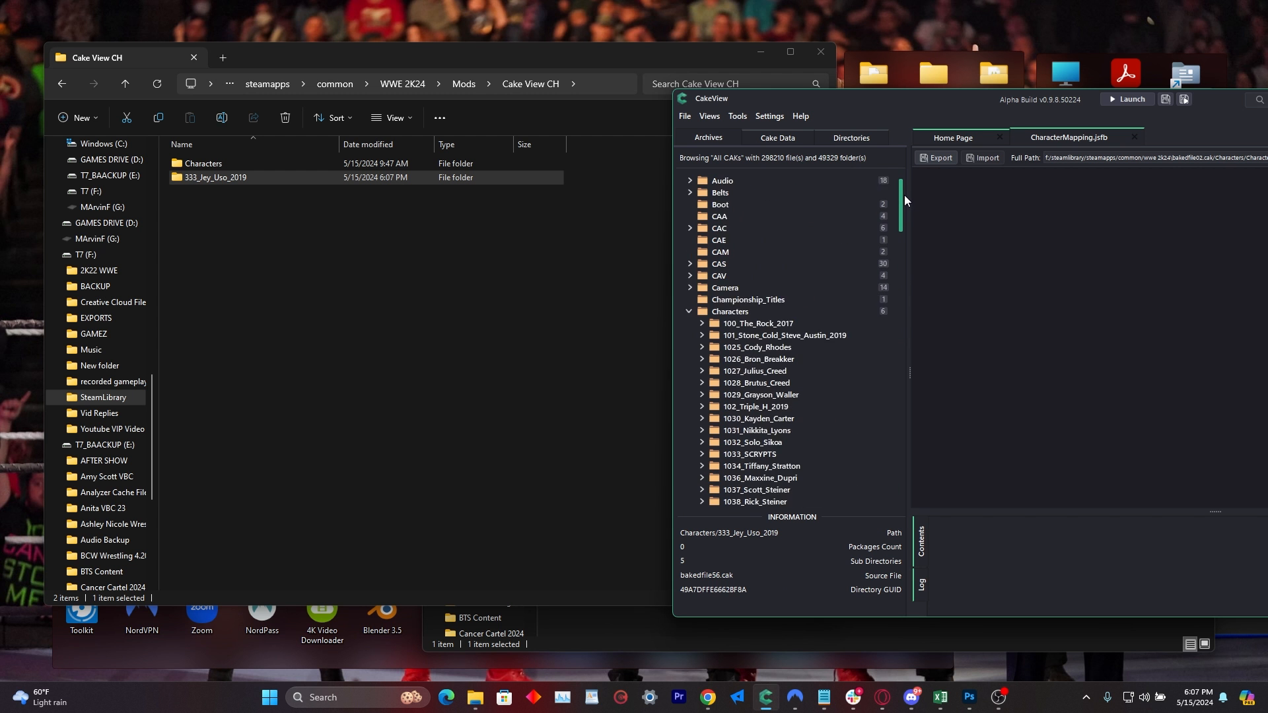
left_click(742, 372)
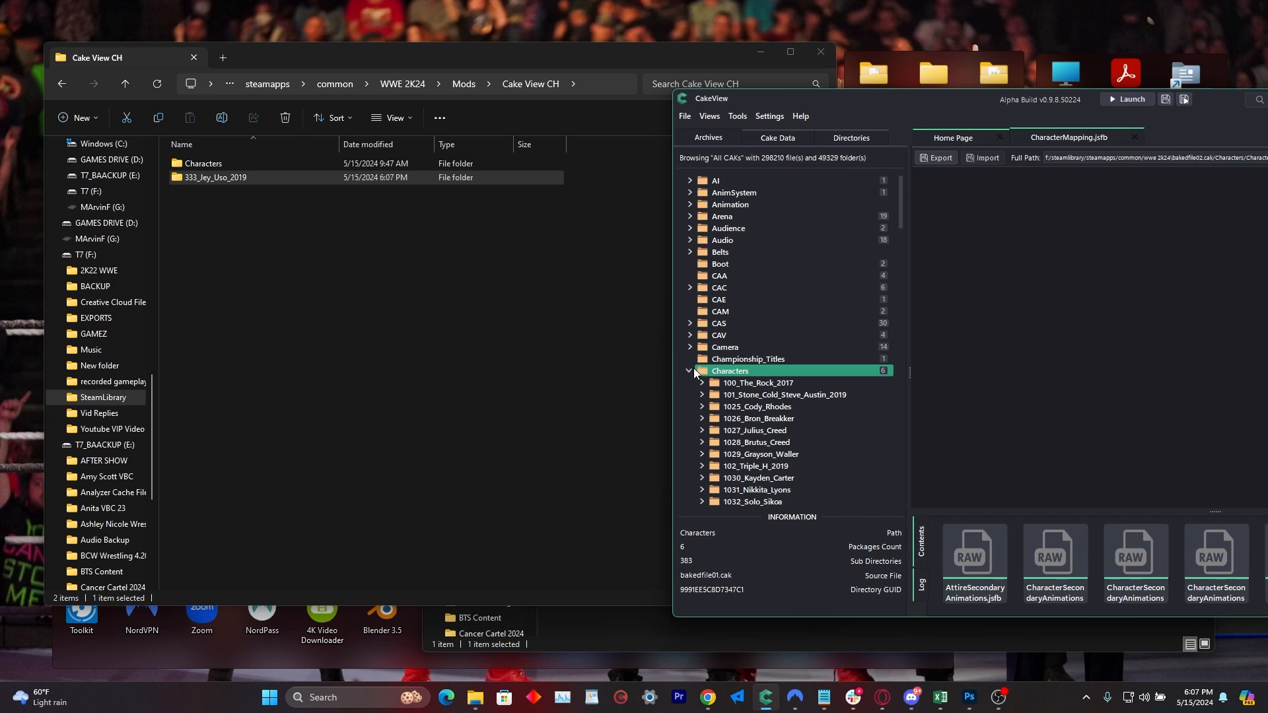
left_click(690, 370)
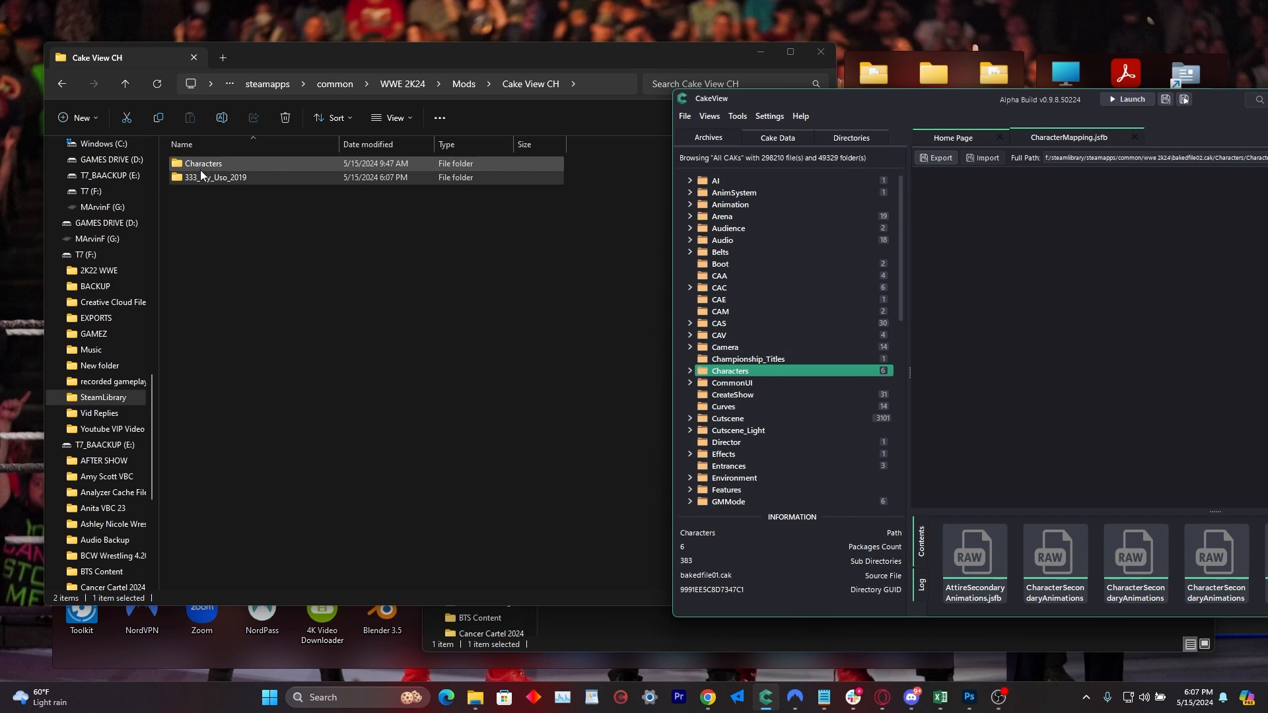
Step: Move the 333_Jey_Uso_2019 folder into Characters inside Cake View CH and open Characters
left_click(200, 170)
left_click(290, 120)
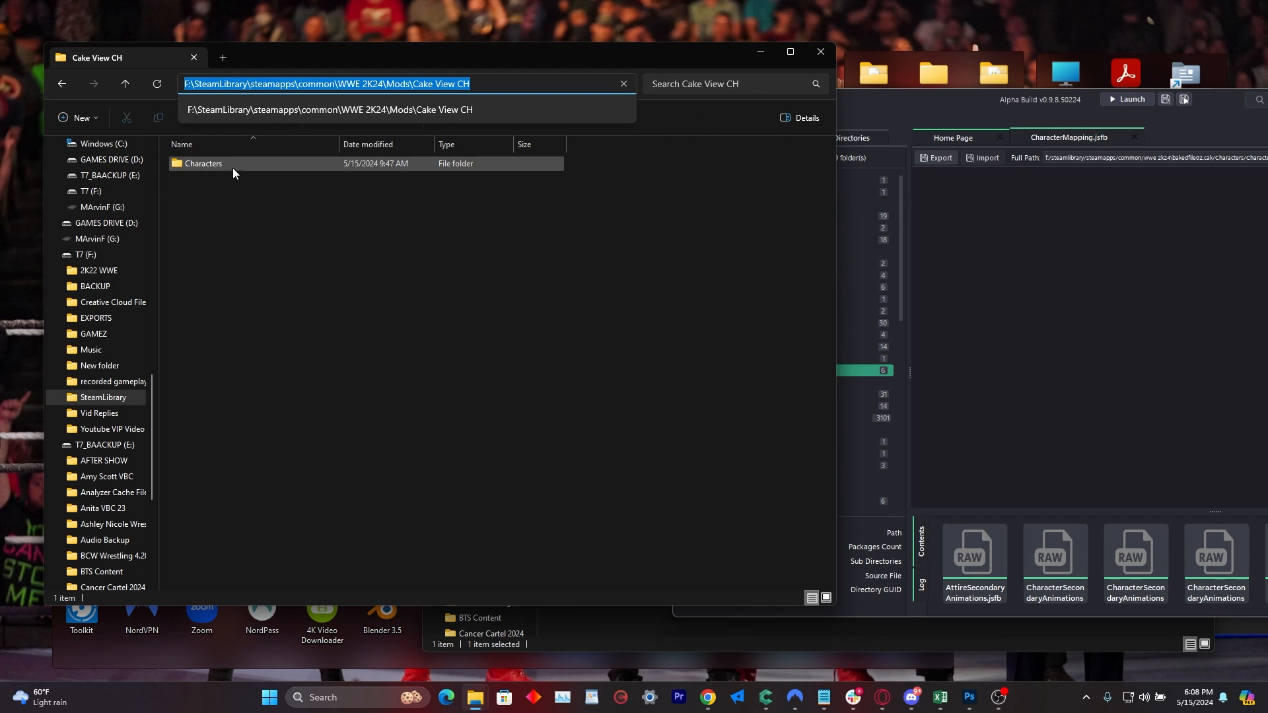
double_click(228, 163)
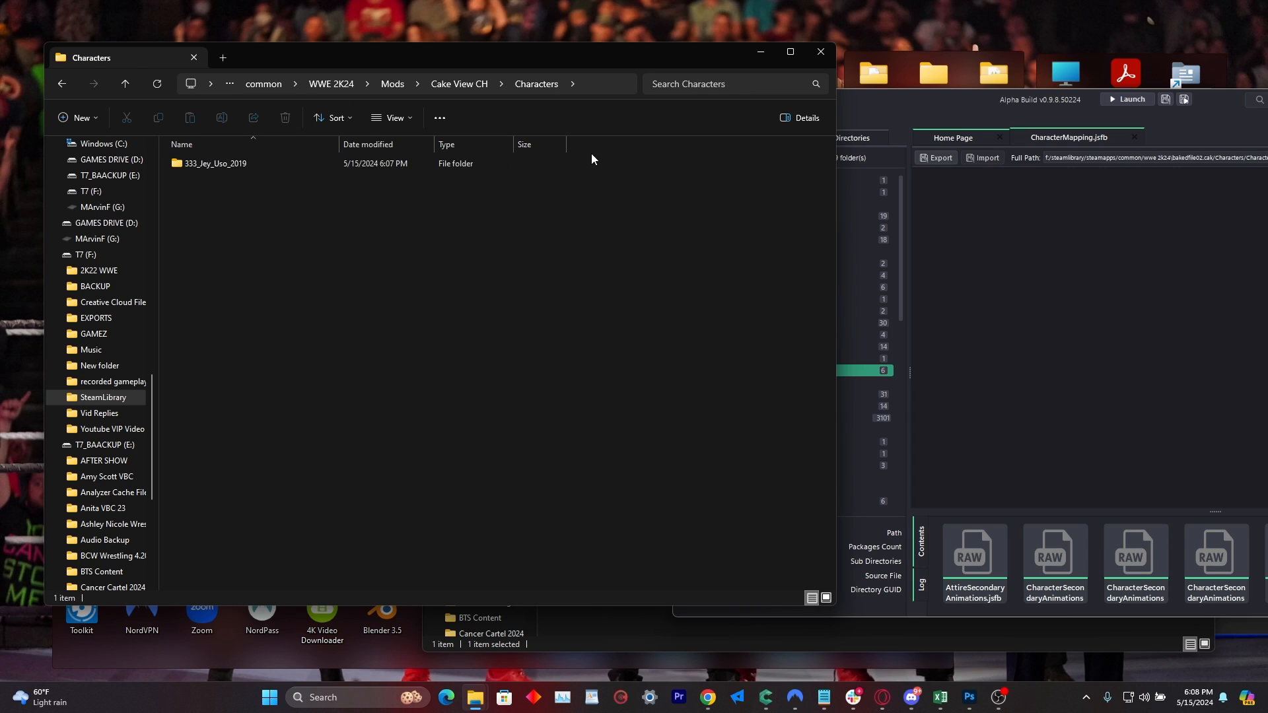
Step: Place CakeView beside the Characters folder window and expand the Arena archive folder to inspect its subfolders
left_click_drag(893, 103, 918, 94)
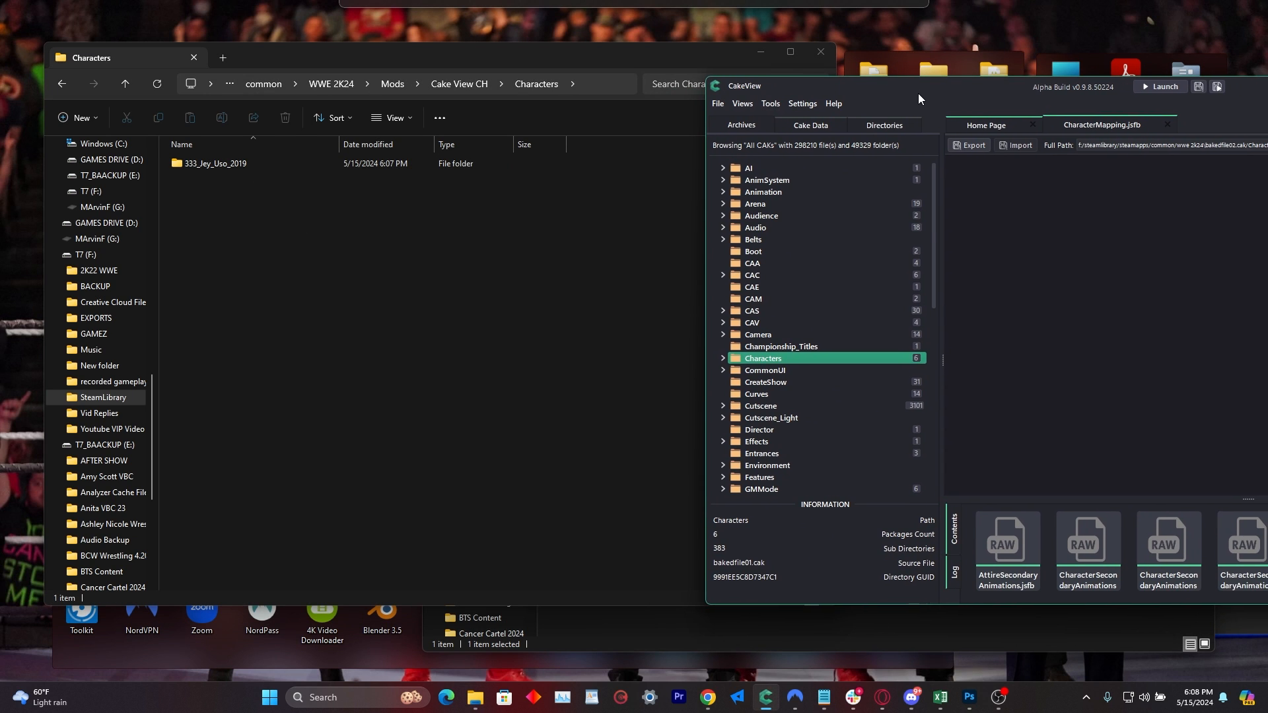
left_click(709, 358)
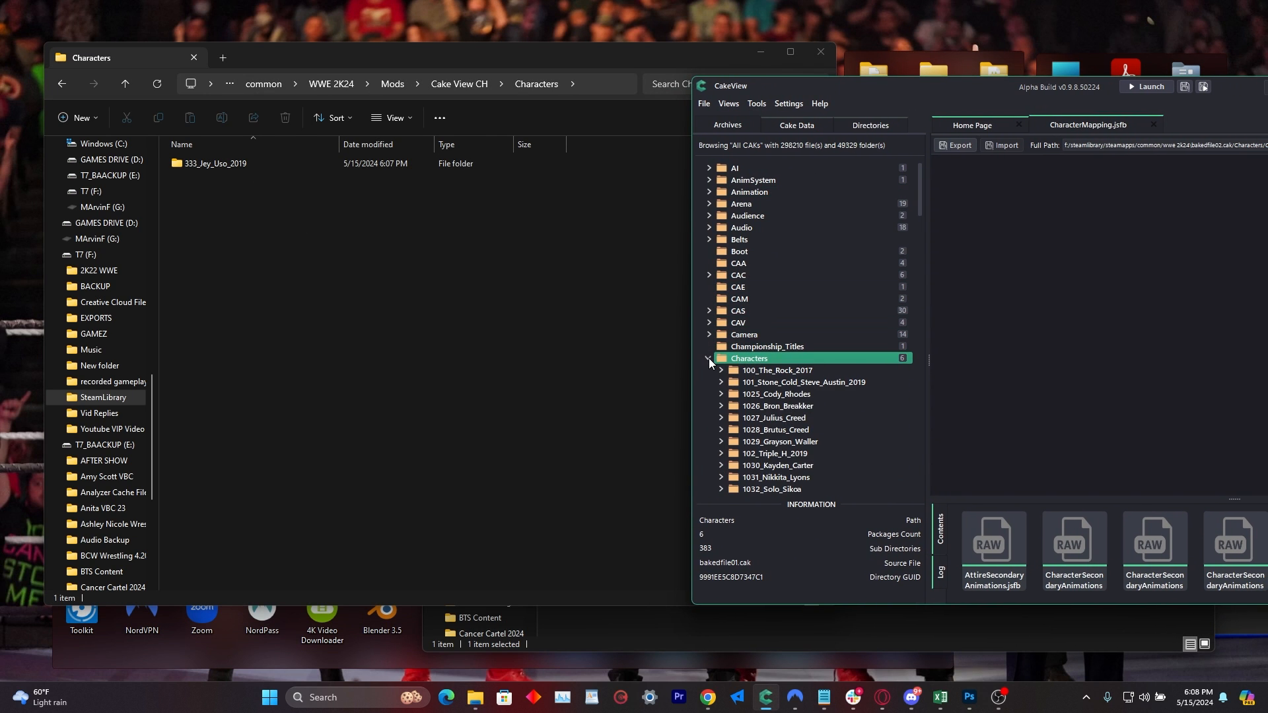
left_click(709, 358)
left_click(708, 203)
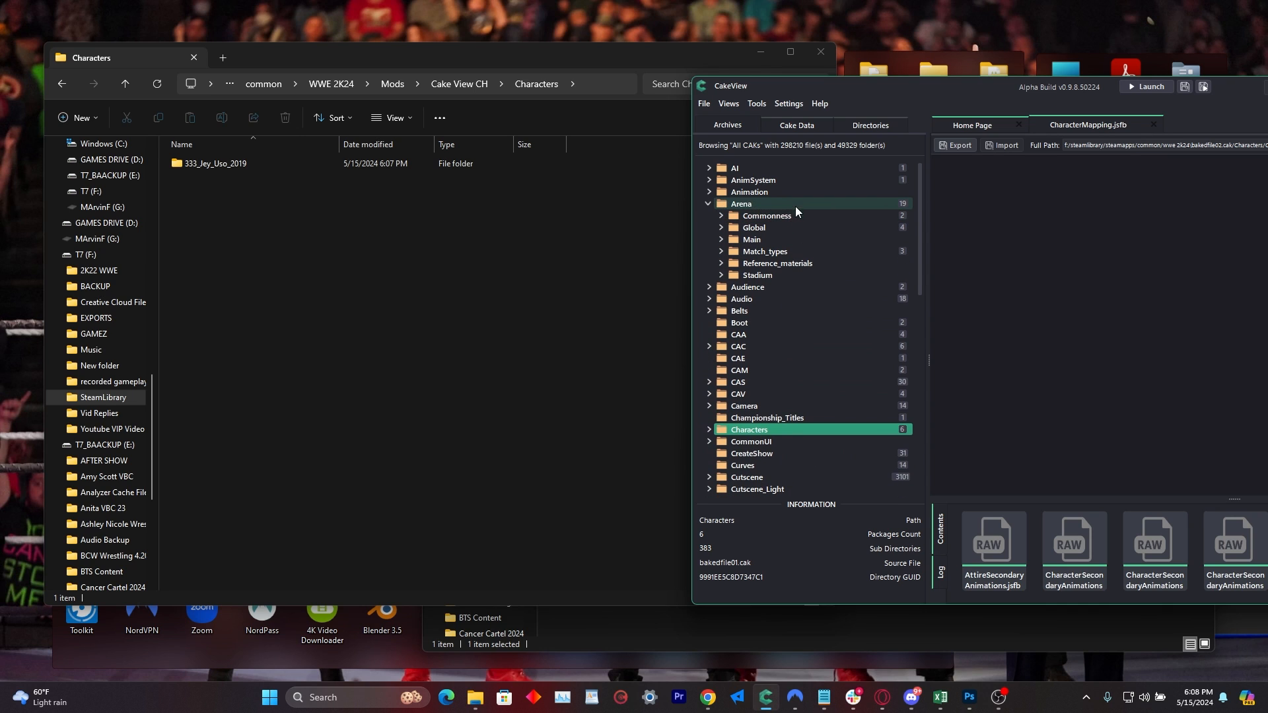
Step: Open the Arenas folder in Mods to compare its subfolders with the game archives, and return to Mods
left_click(386, 257)
left_click(63, 84)
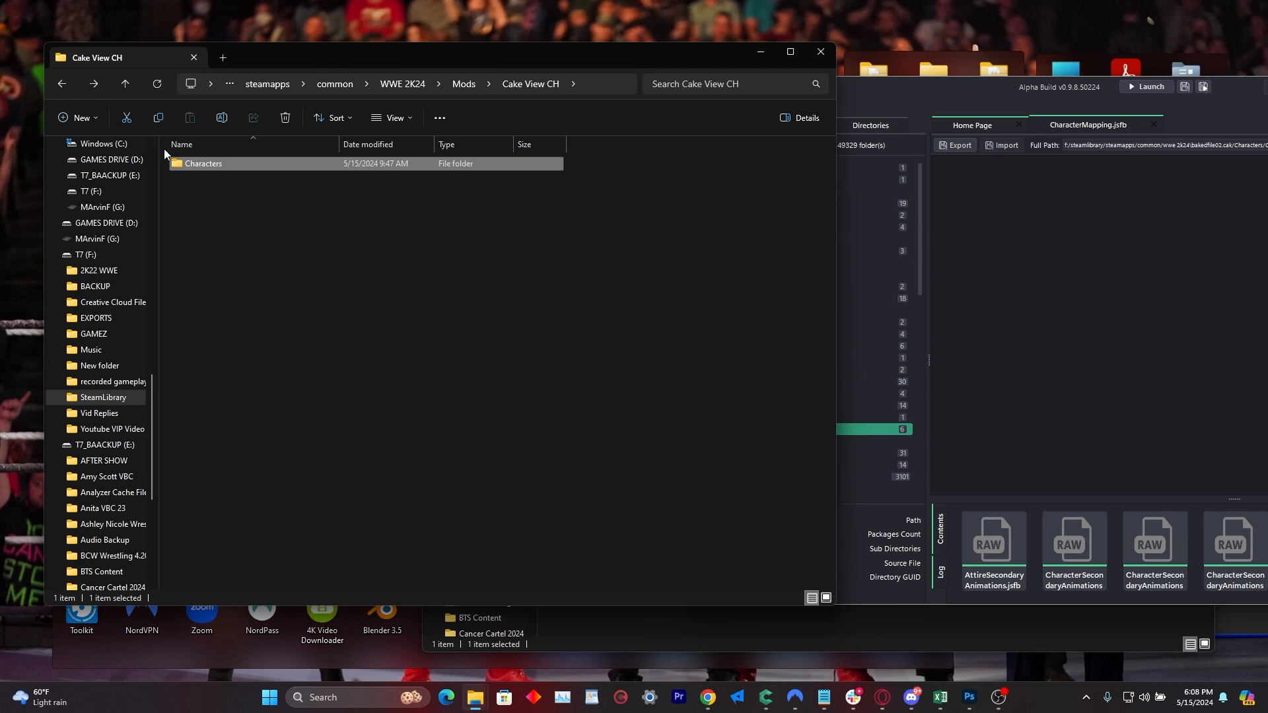
left_click(70, 83)
double_click(193, 163)
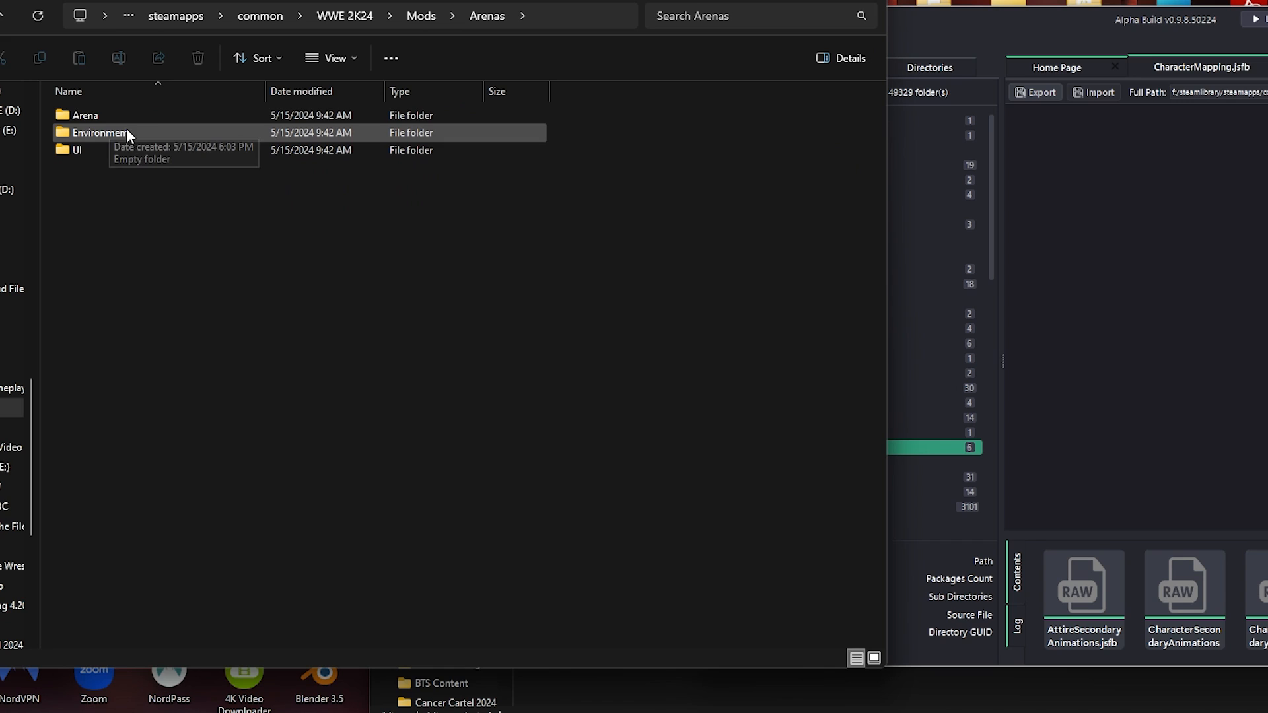
key("alt+Left")
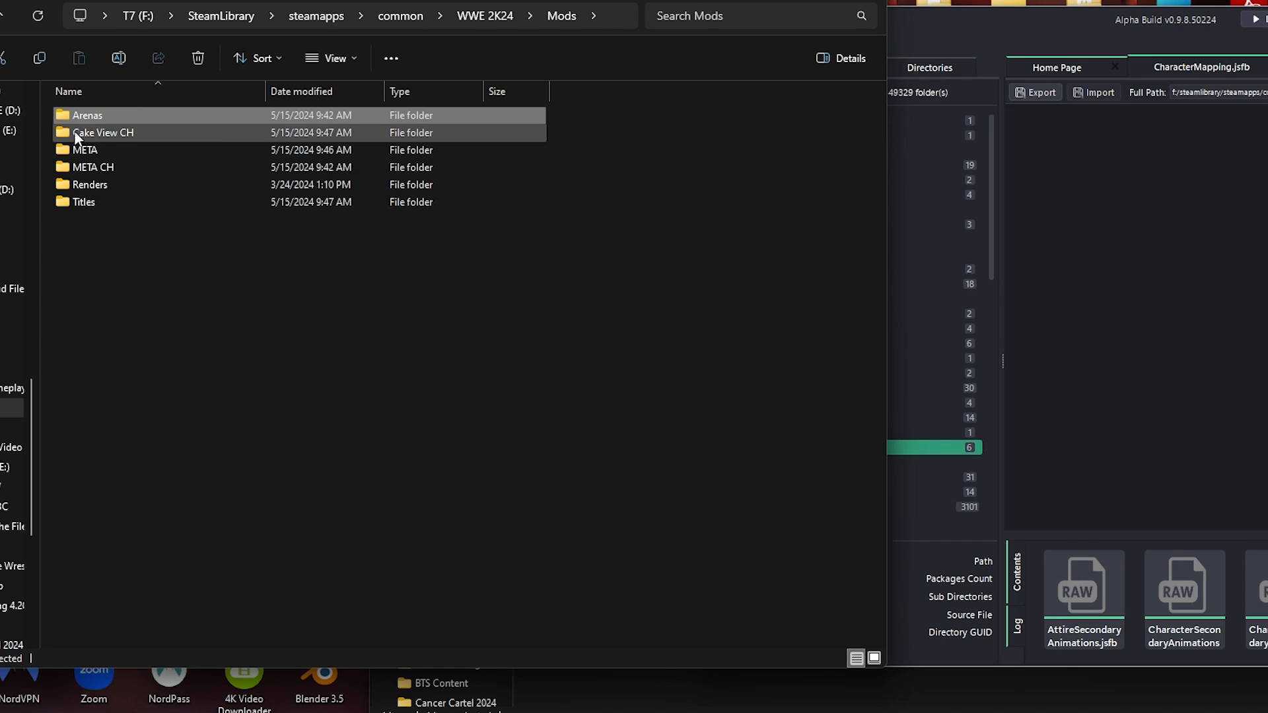
Step: Check the contents of the Characters subfolder in Cake View CH and return to Mods
double_click(153, 133)
double_click(153, 120)
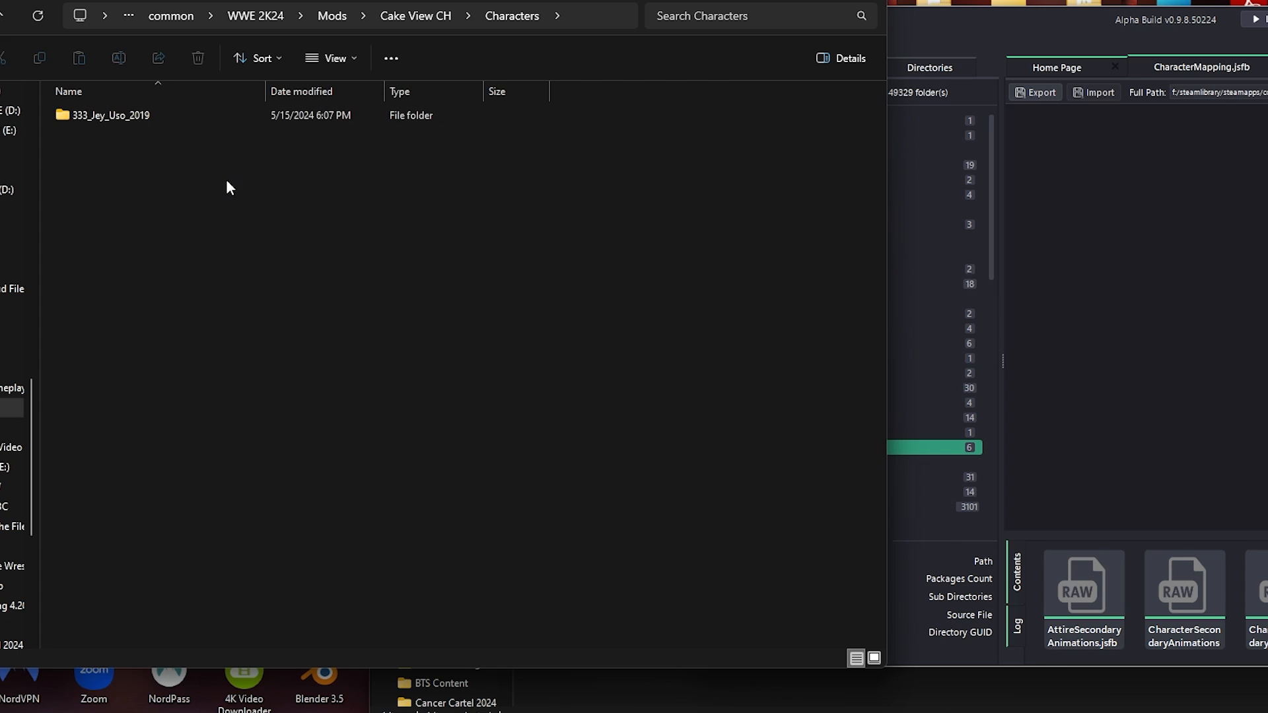
key("alt+Left")
key("alt+Left")
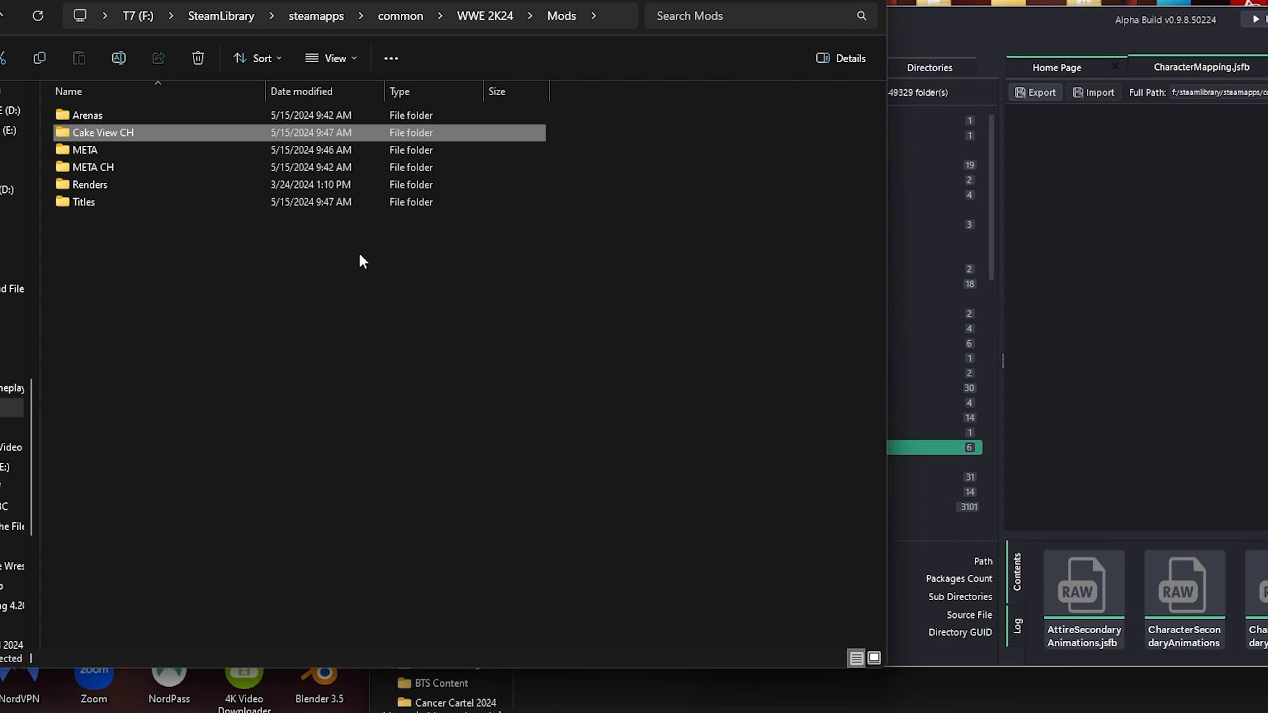
Step: Open the UI/Assets subfolder of the Renders folder in Mods
left_click(1024, 42)
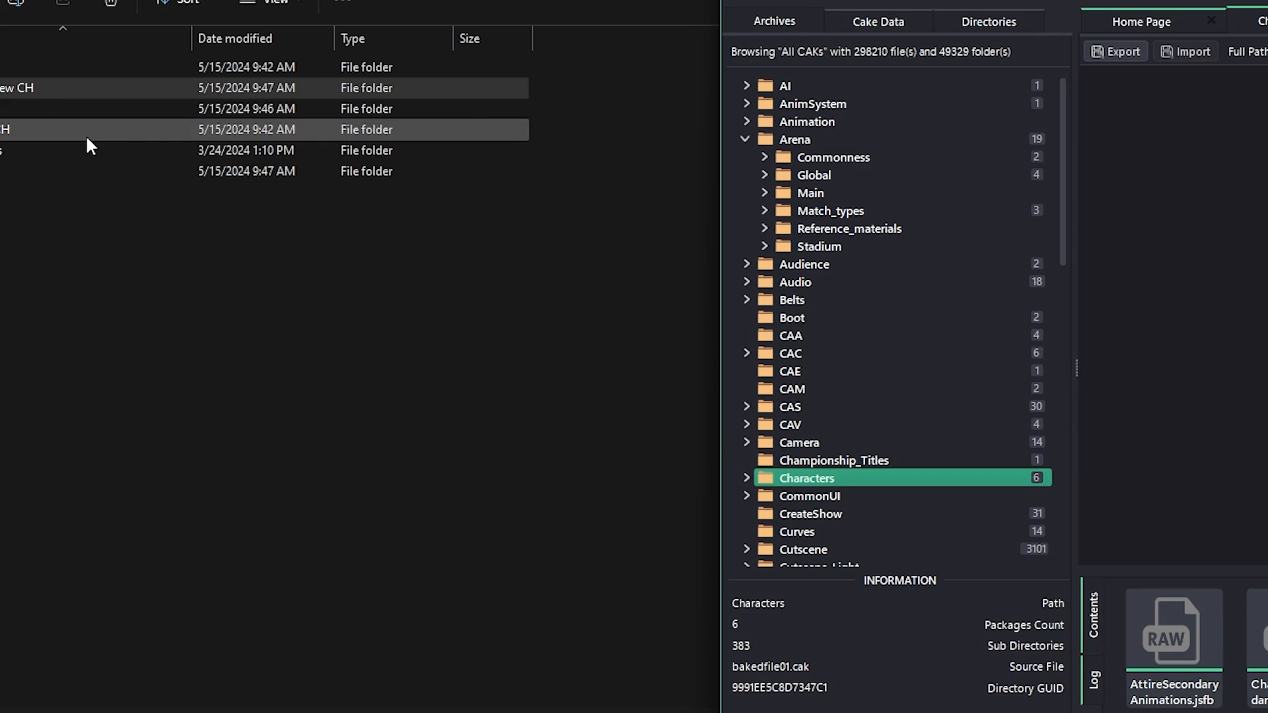
double_click(18, 147)
double_click(27, 65)
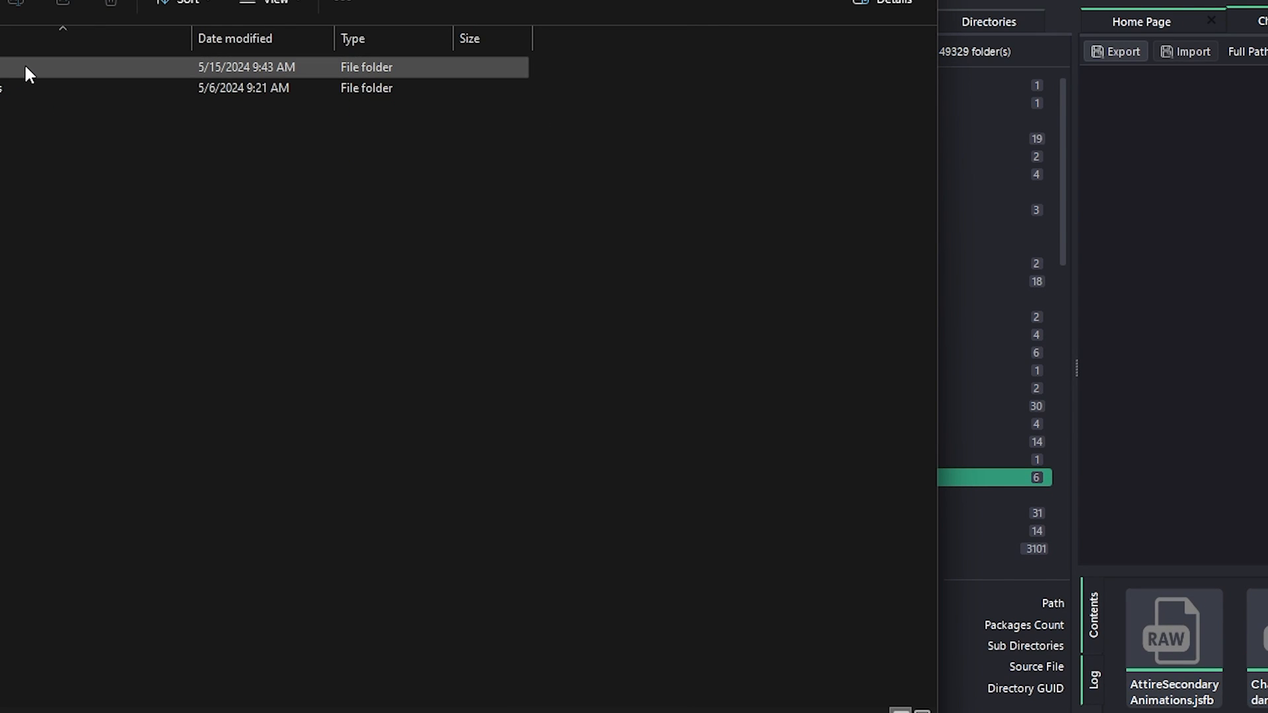
double_click(28, 68)
Step: Expand UI, Assets and Roster in the CakeView archives and show the contents of TypeA
left_click(945, 156)
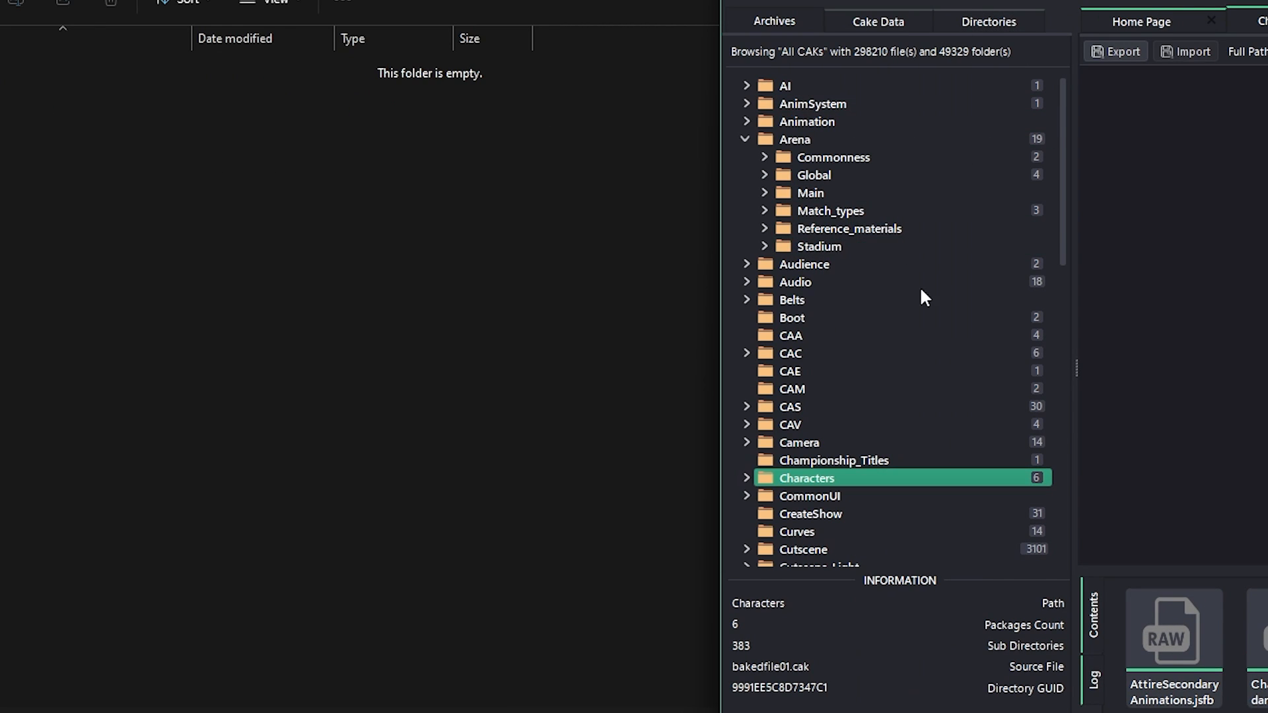
scroll(923, 298, "down", 14)
left_click(752, 460)
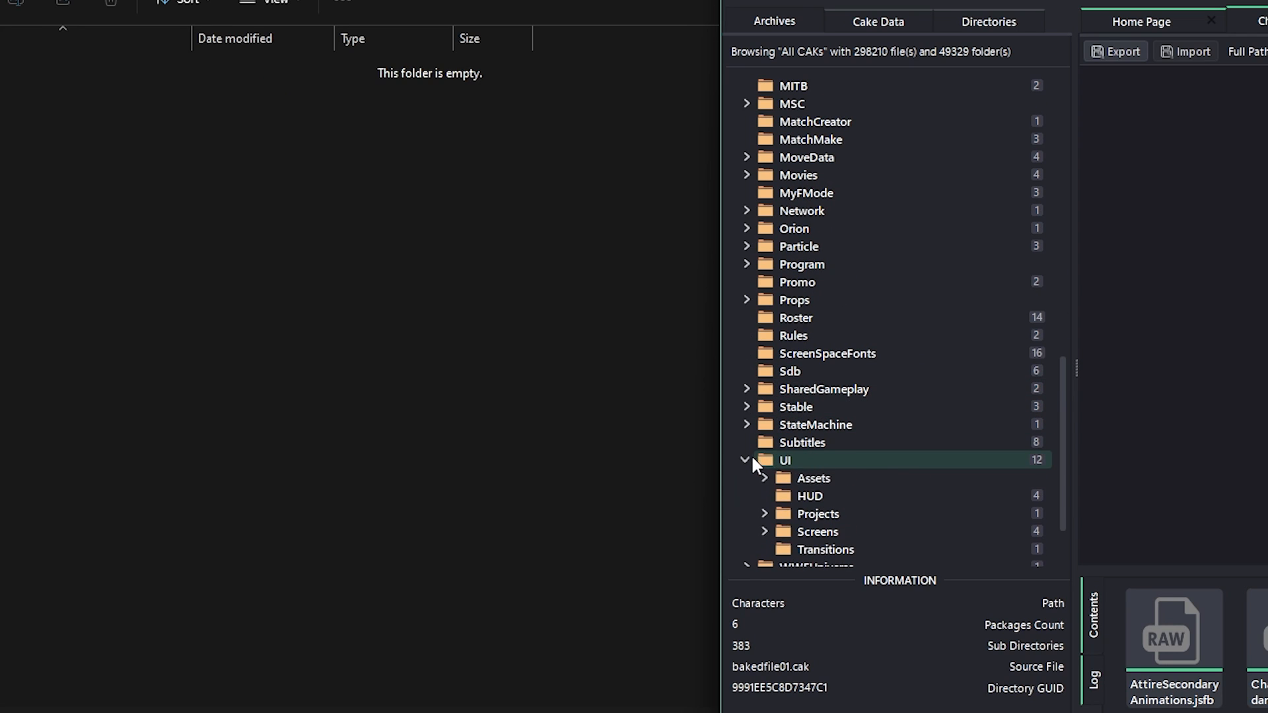
left_click(765, 479)
scroll(865, 457, "down", 4)
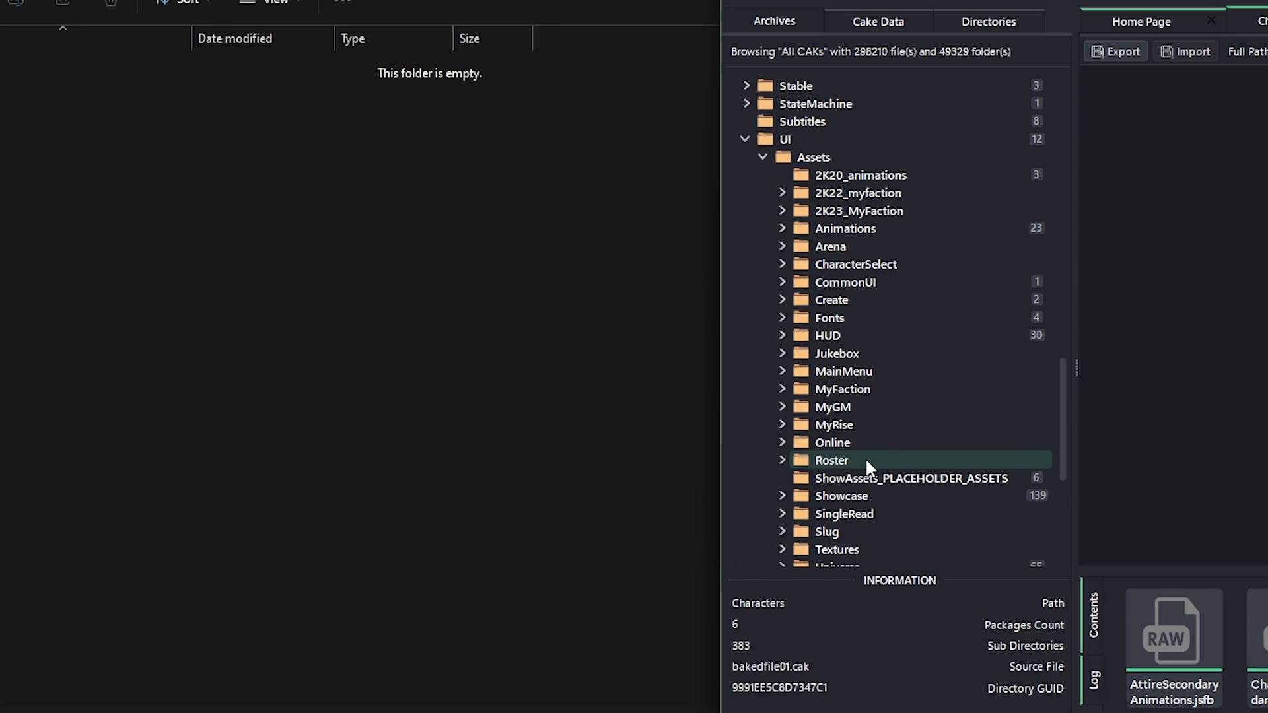
left_click(834, 462)
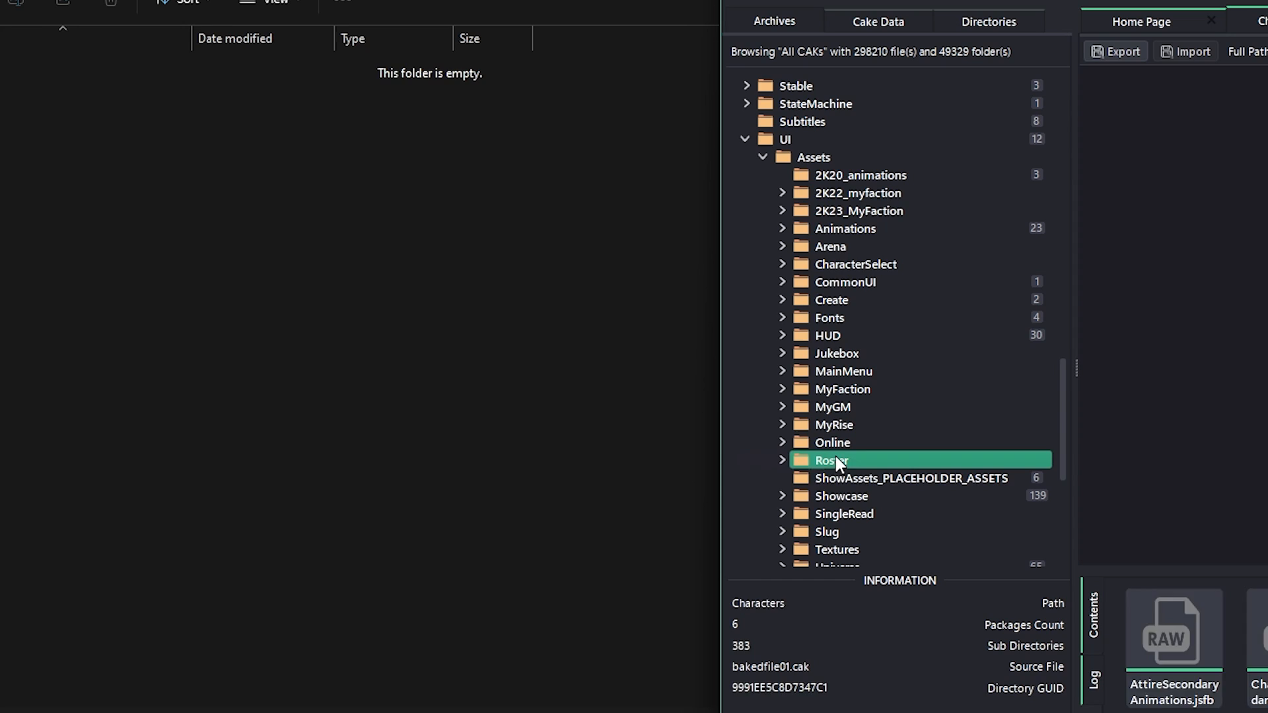
left_click(783, 460)
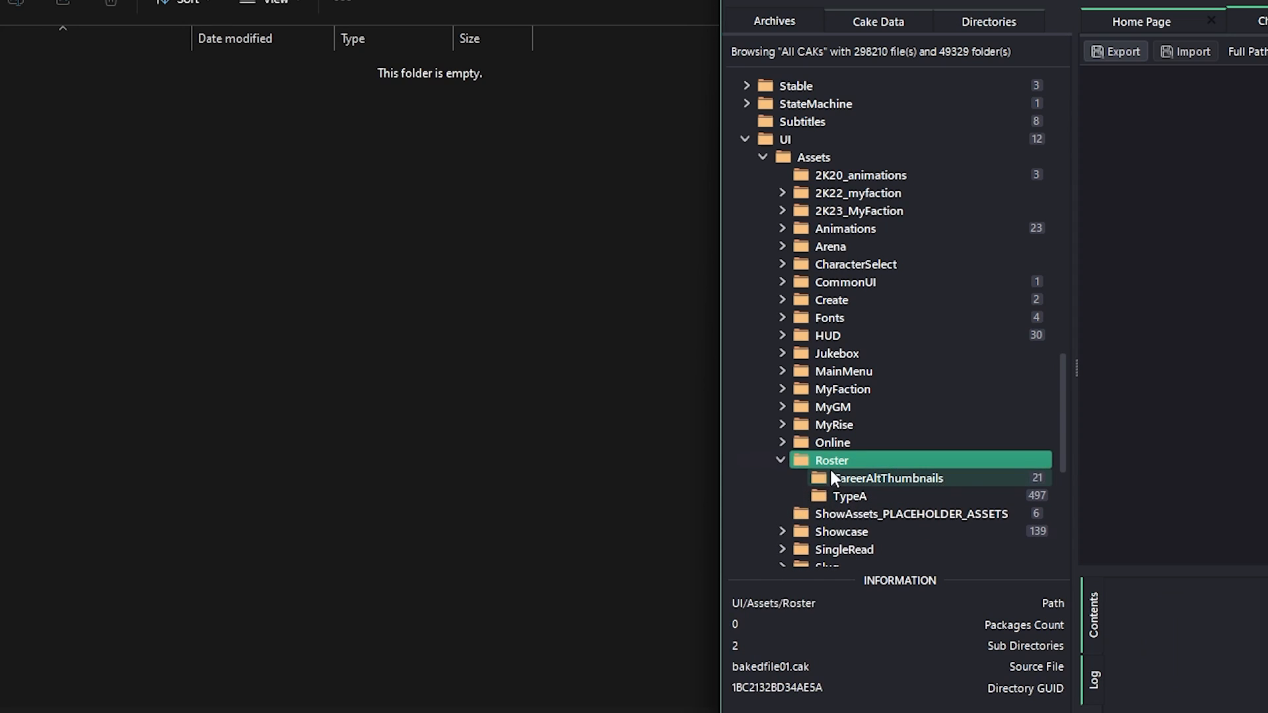
left_click(857, 496)
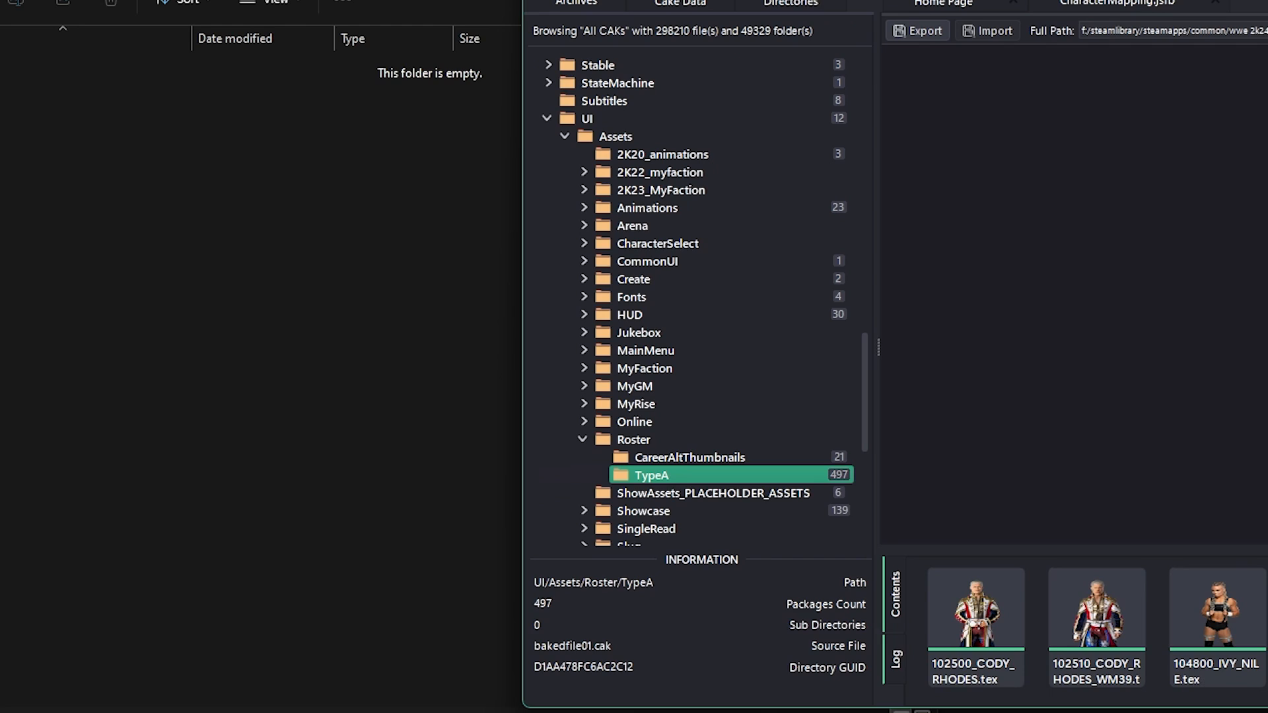
Step: Preview 36800_ROMAN_REIGNS.tex in CakeView and compare its full archive path with the Renders/UI/Assets mod folder
left_click_drag(1189, 2, 1004, 1)
left_click(1169, 558)
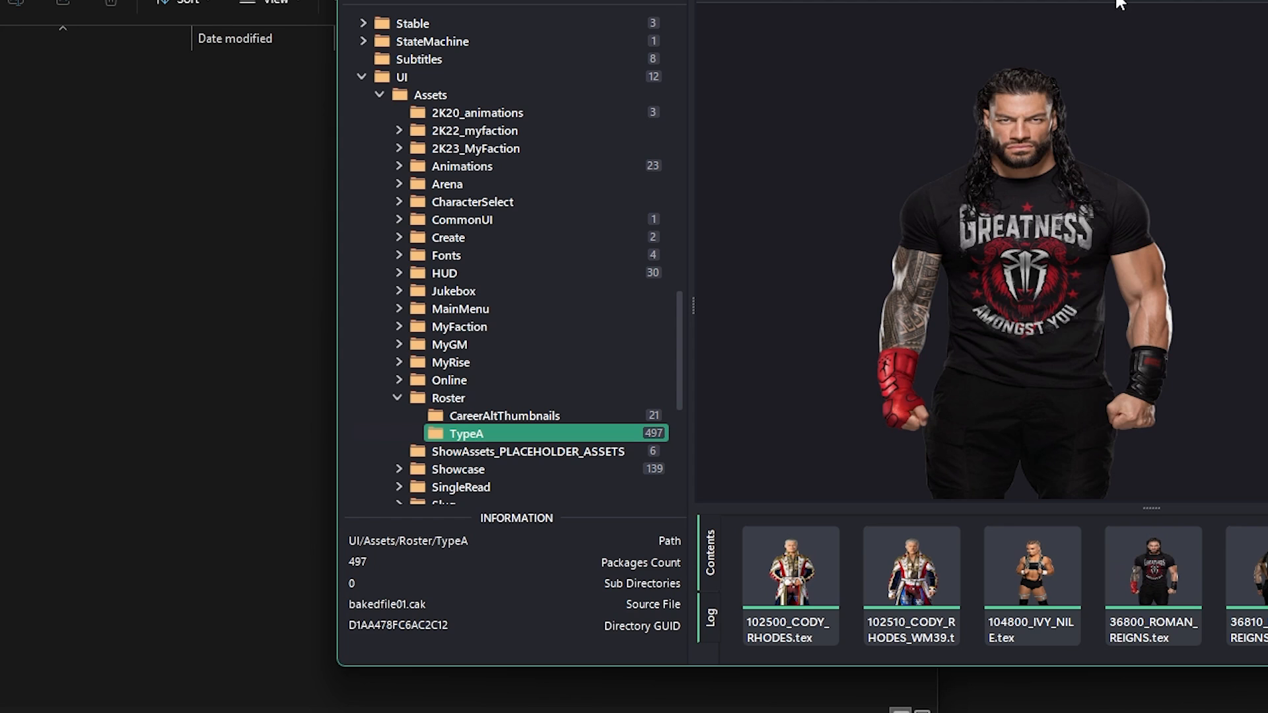
left_click_drag(1160, 1, 1161, 107)
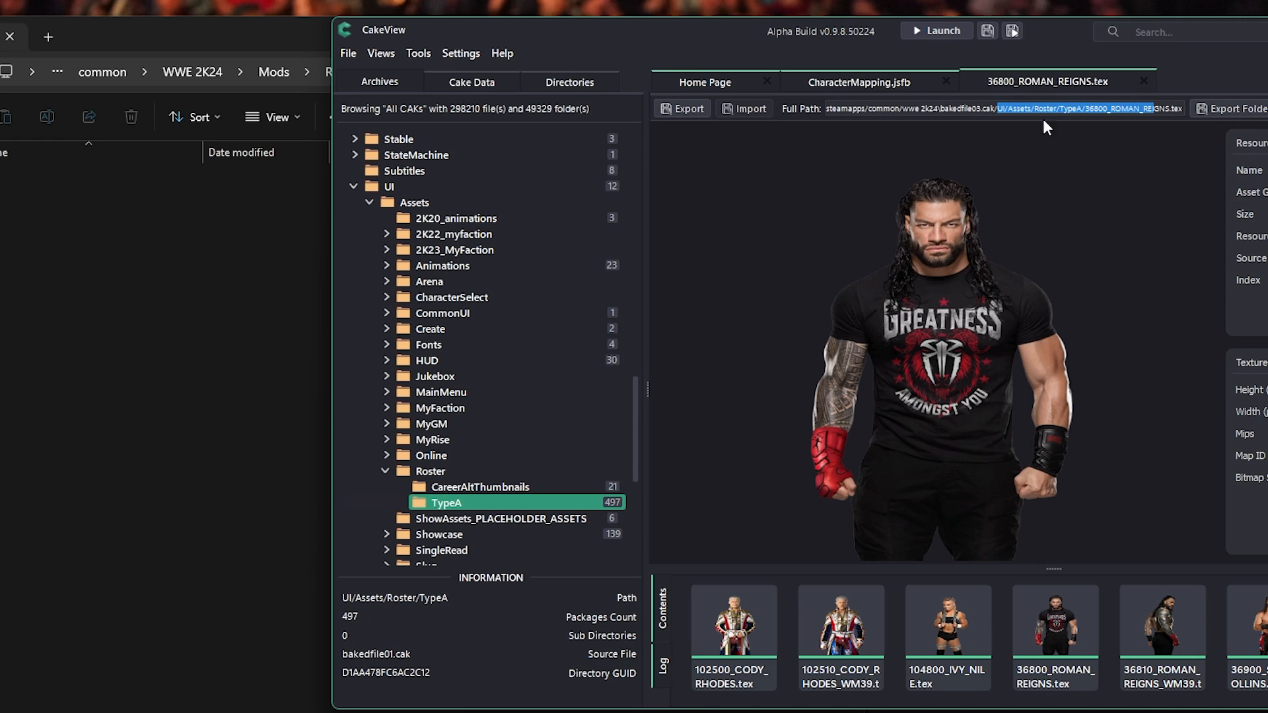
left_click(196, 307)
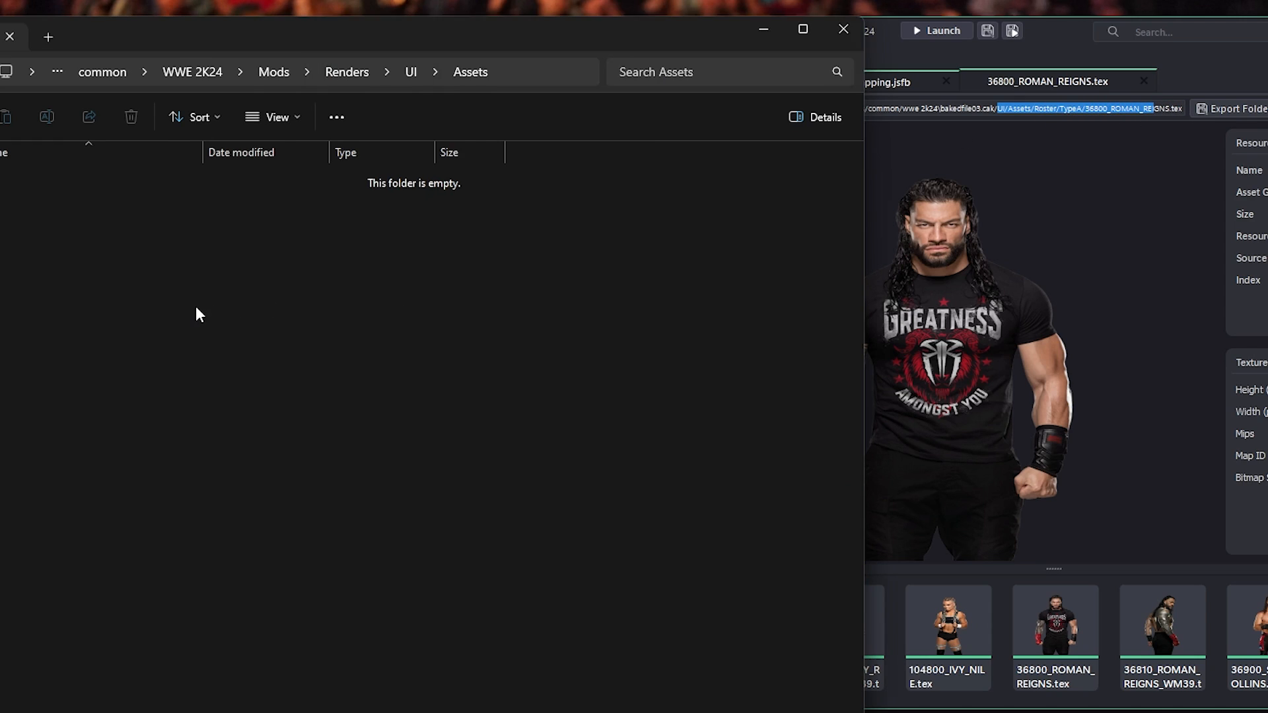
left_click(410, 74)
double_click(234, 165)
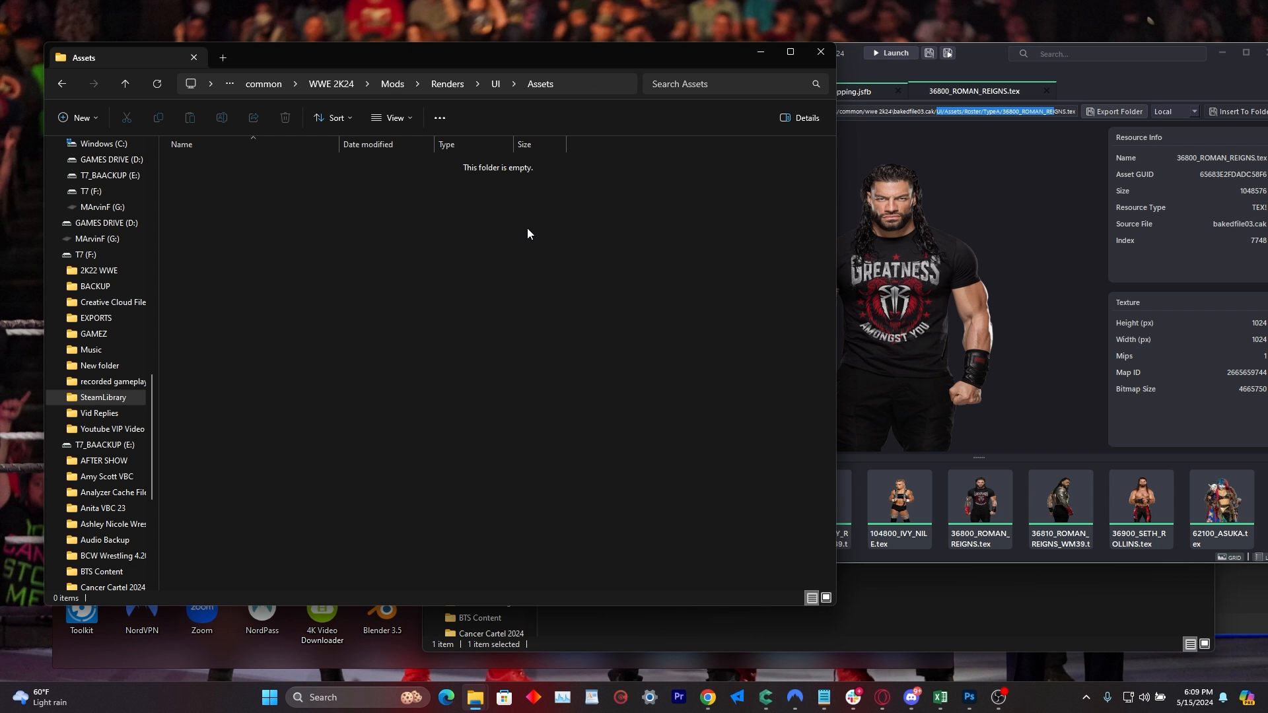
Step: Start a new bake in CakeView and choose WWE 2K24/Mods/Cake View CH as its target directory
left_click(979, 273)
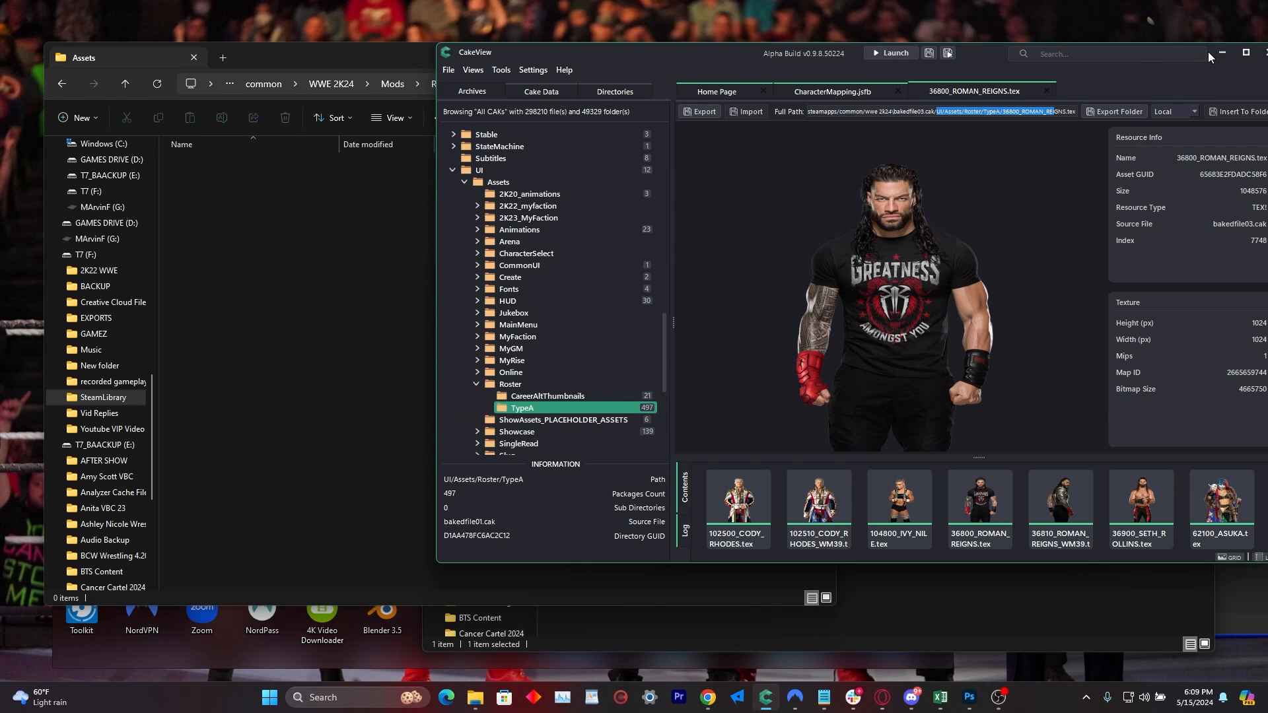
left_click(714, 89)
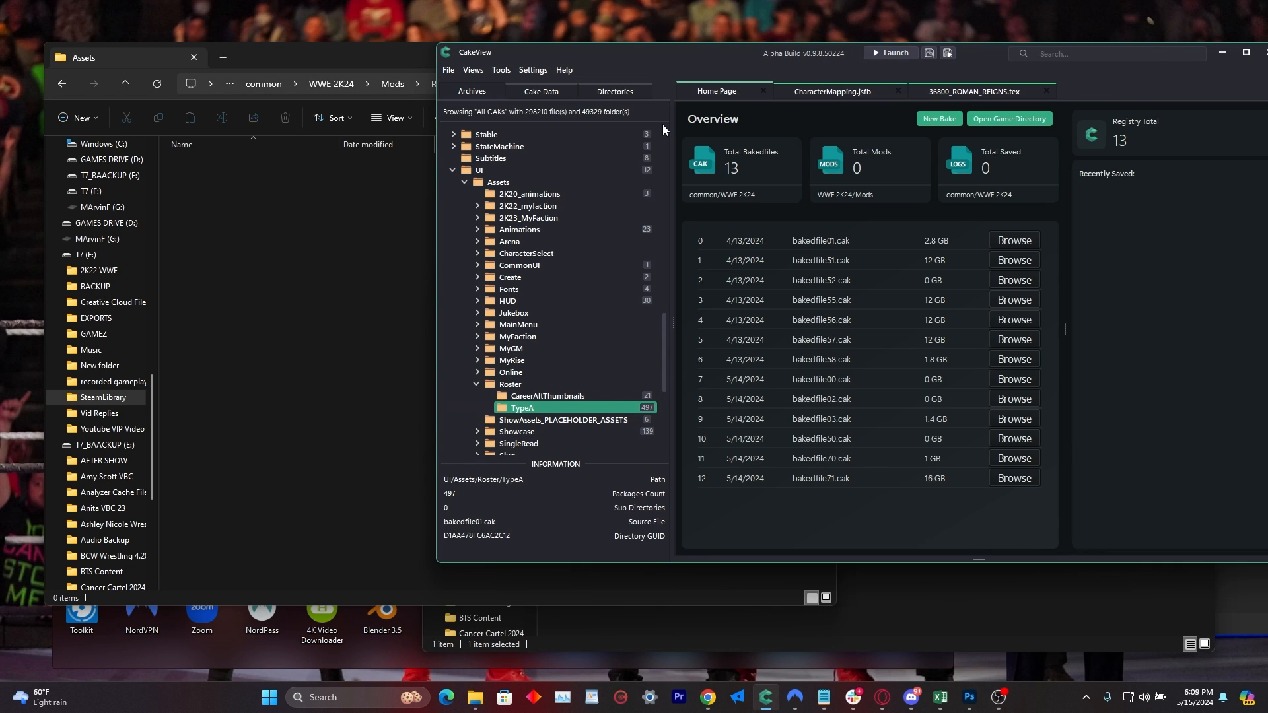
left_click(943, 120)
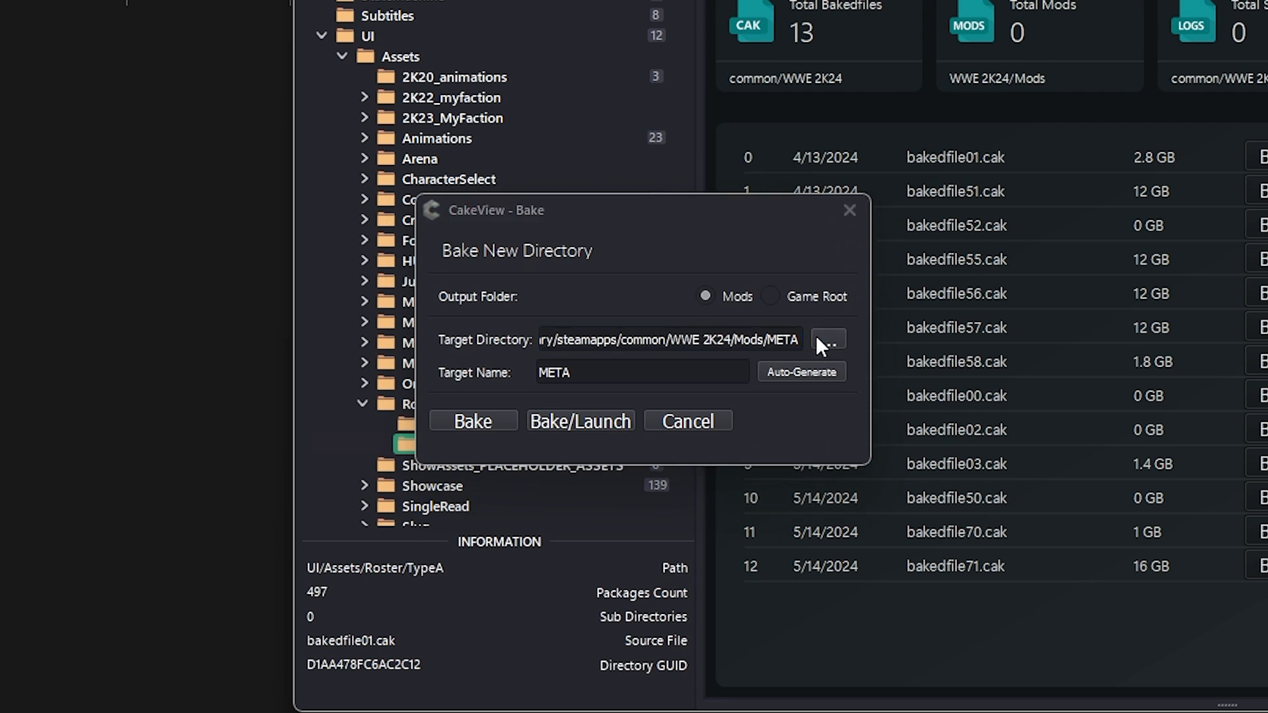
left_click(745, 348)
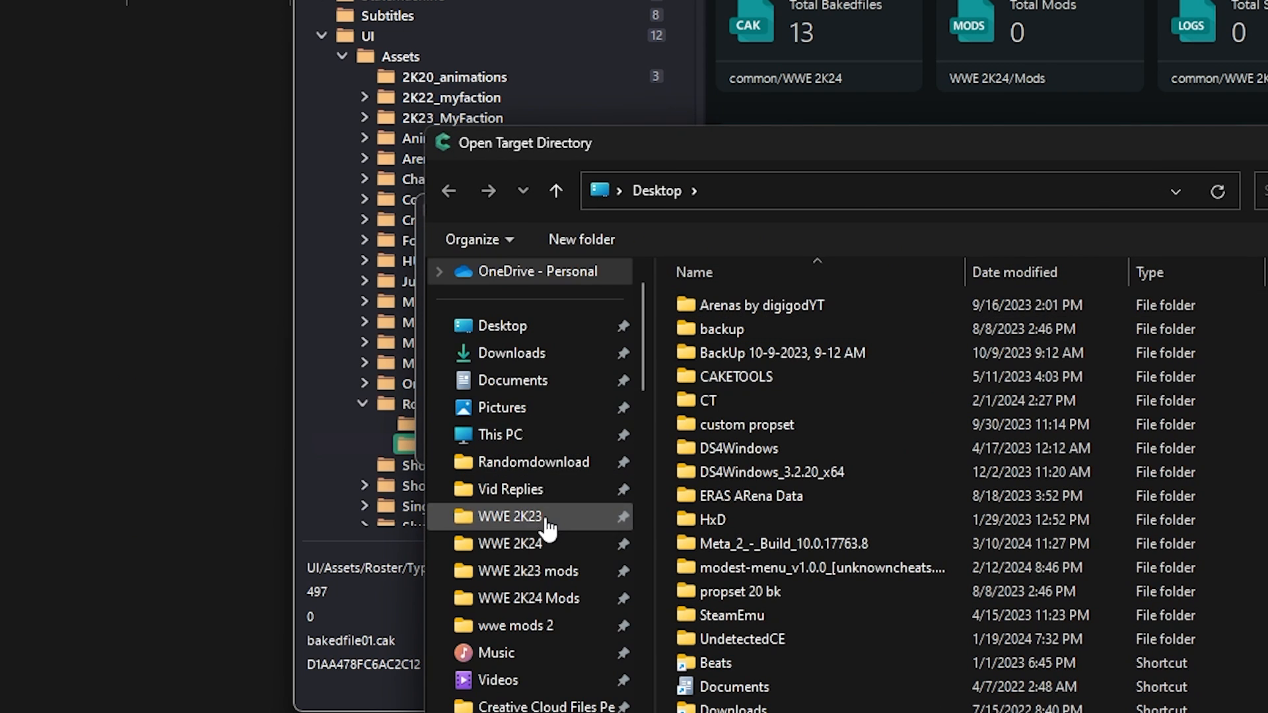
left_click(562, 465)
double_click(735, 350)
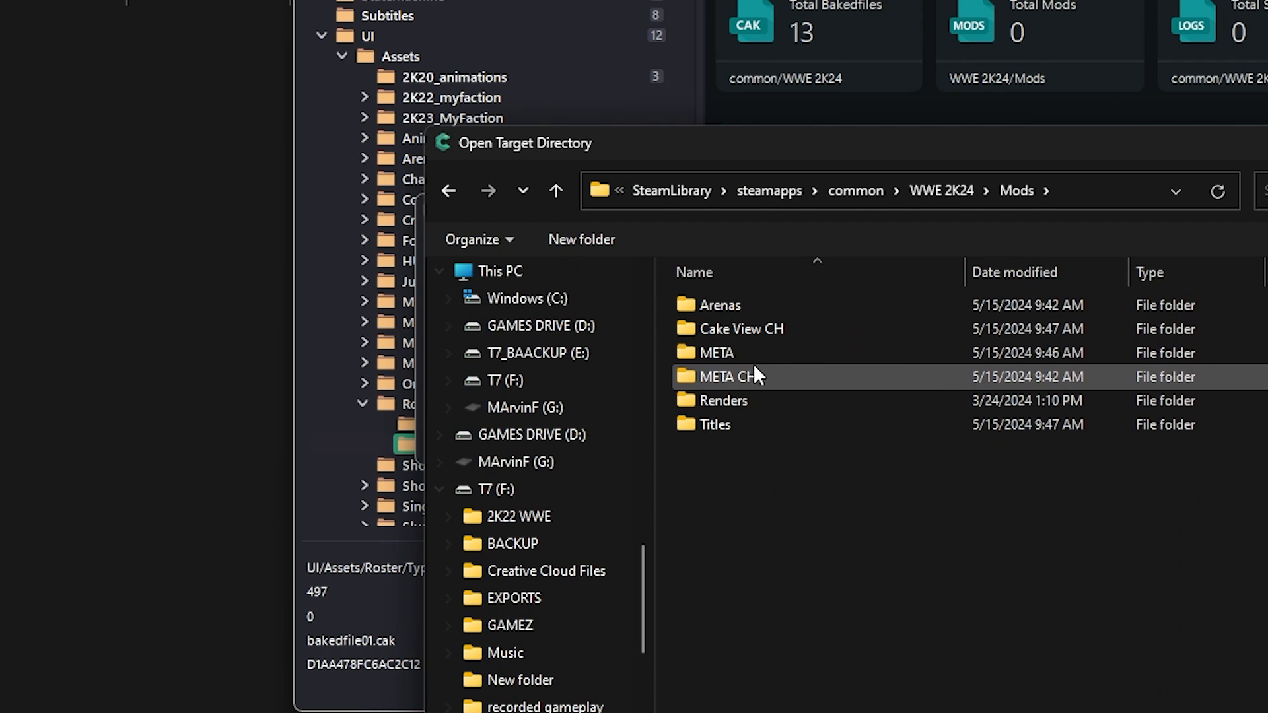
double_click(755, 328)
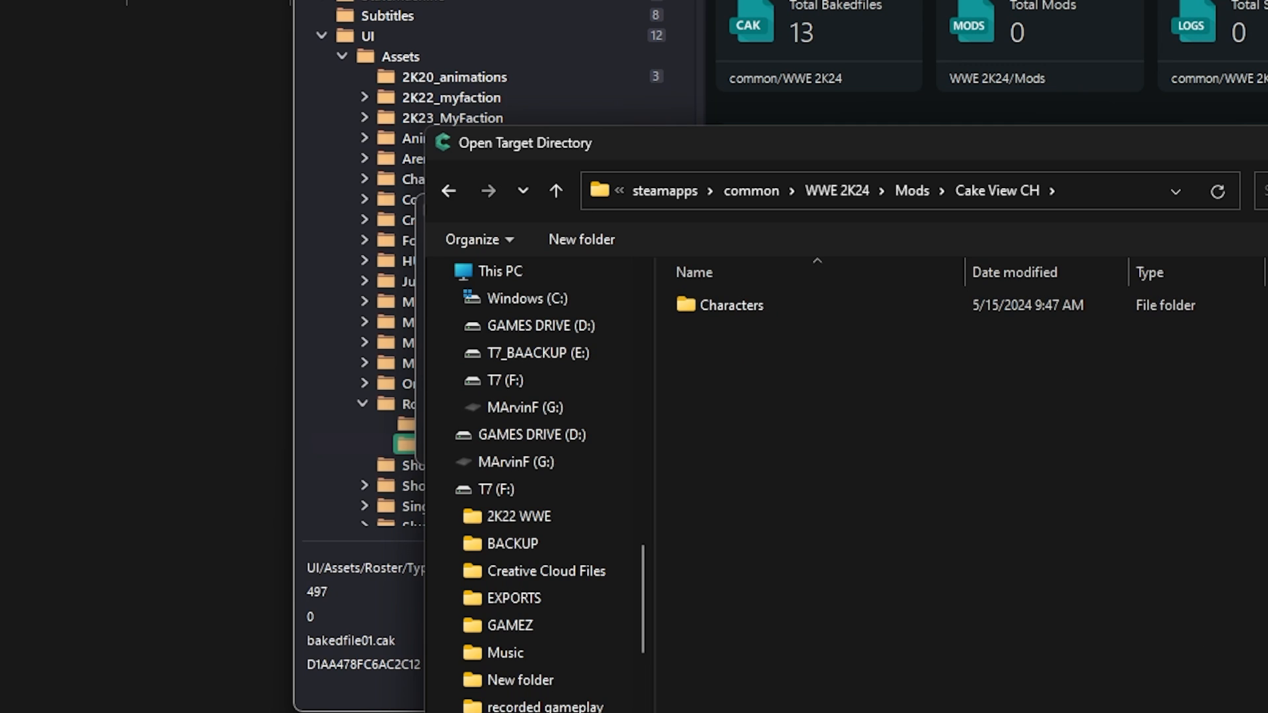
key("Return")
Step: Check the folders inside Mods in File Explorer and return to the CakeView bake dialog
left_click_drag(586, 374, 522, 371)
left_click(92, 232)
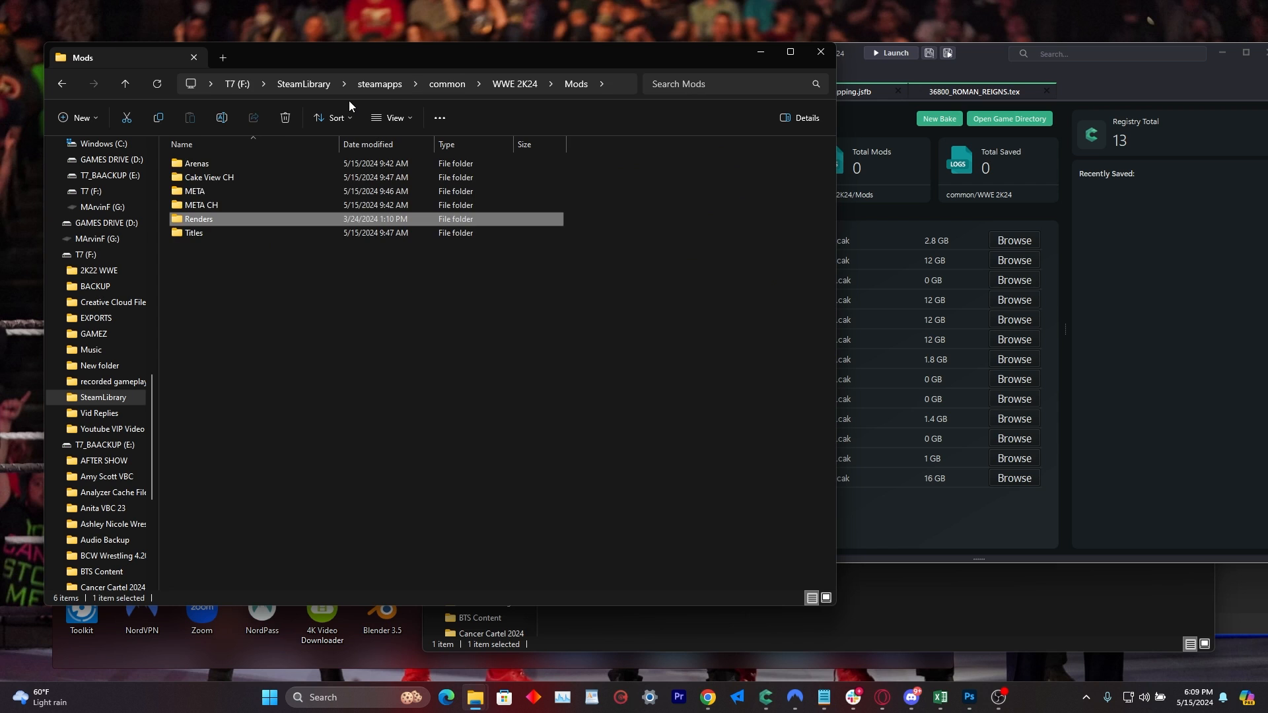
left_click(870, 73)
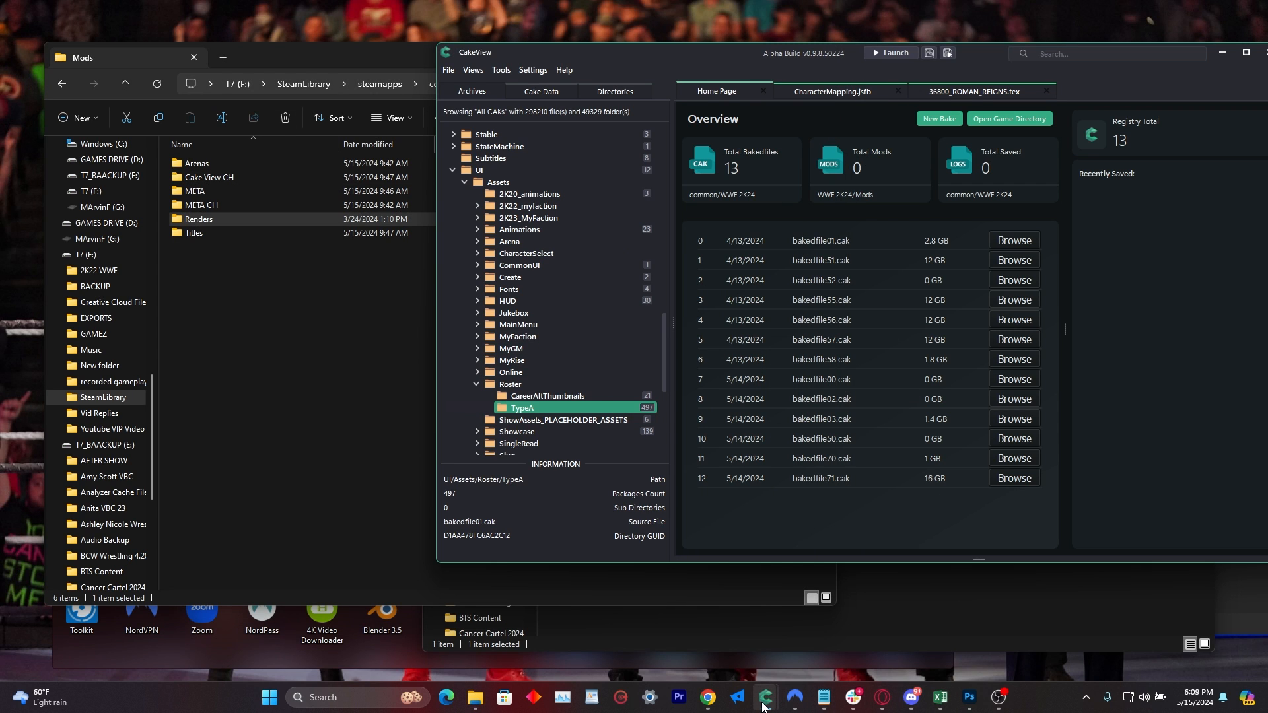
mouse_move(766, 705)
left_click(839, 643)
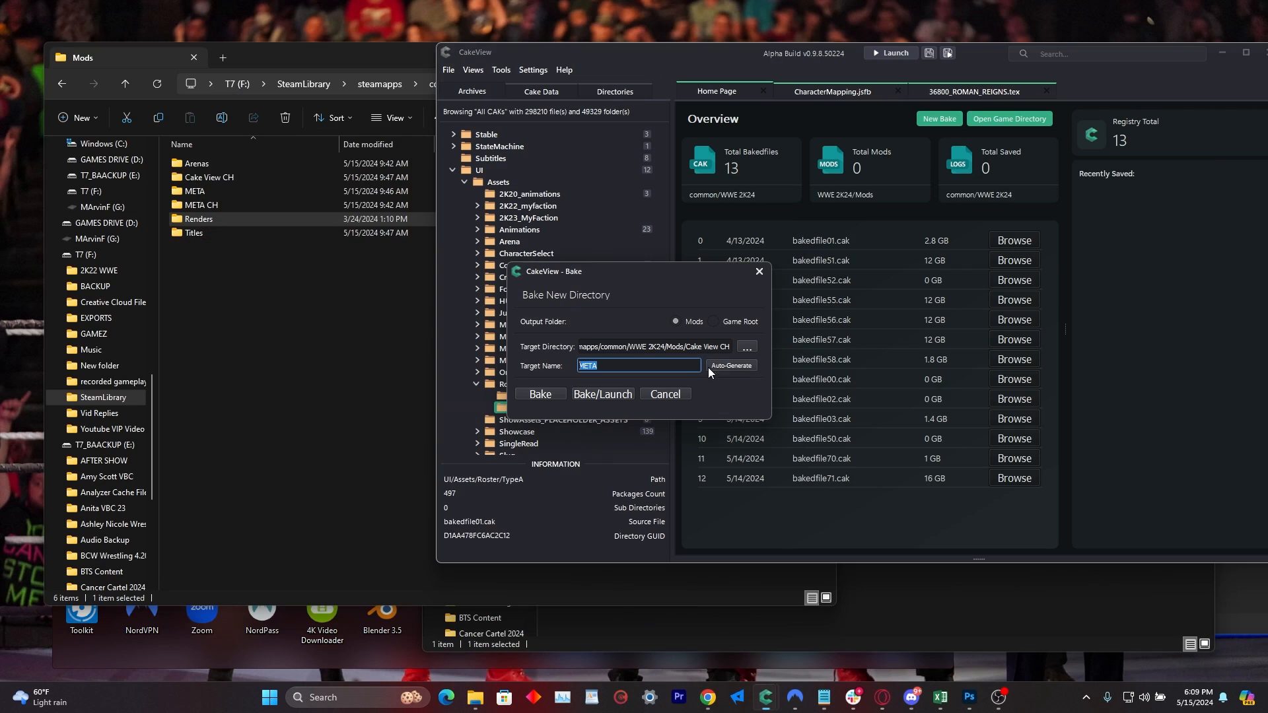
Step: Set the target name to CakeView CH, bake the directory and dismiss the completion message
left_click(616, 364)
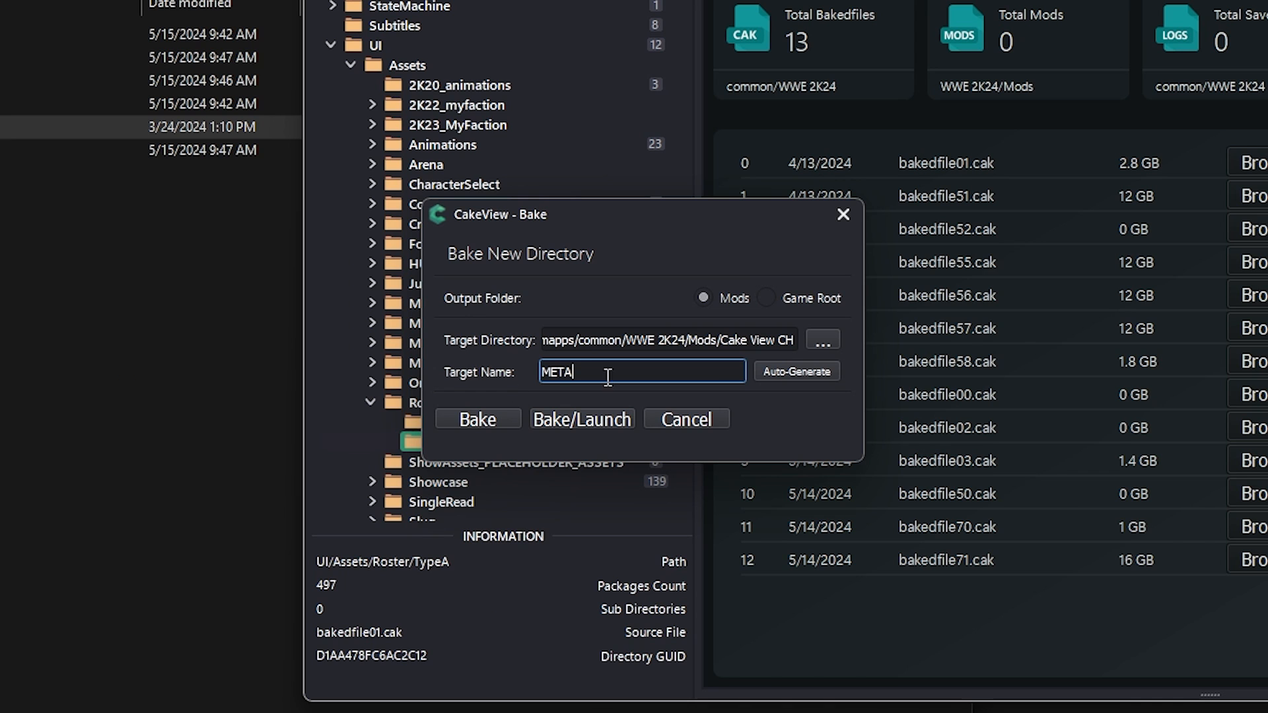
key("BackSpace")
key("BackSpace")
key("BackSpace")
key("BackSpace")
type("Cake")
type("View CH")
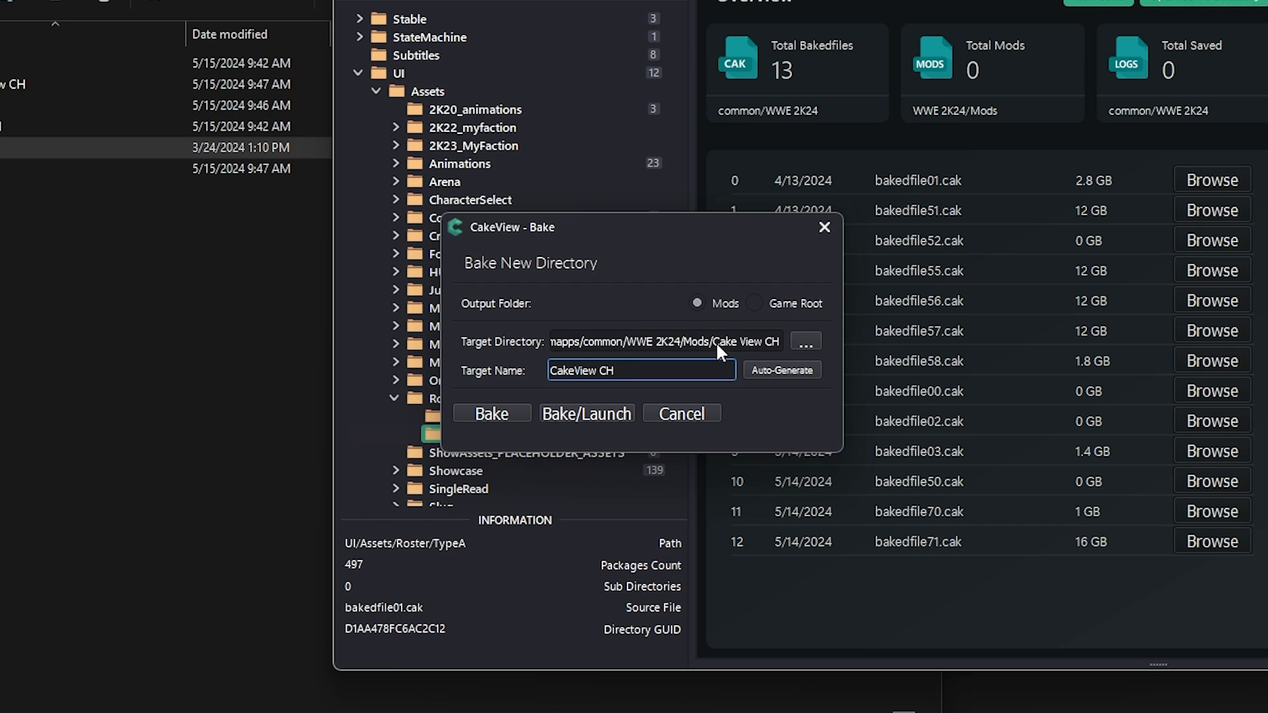
left_click(510, 415)
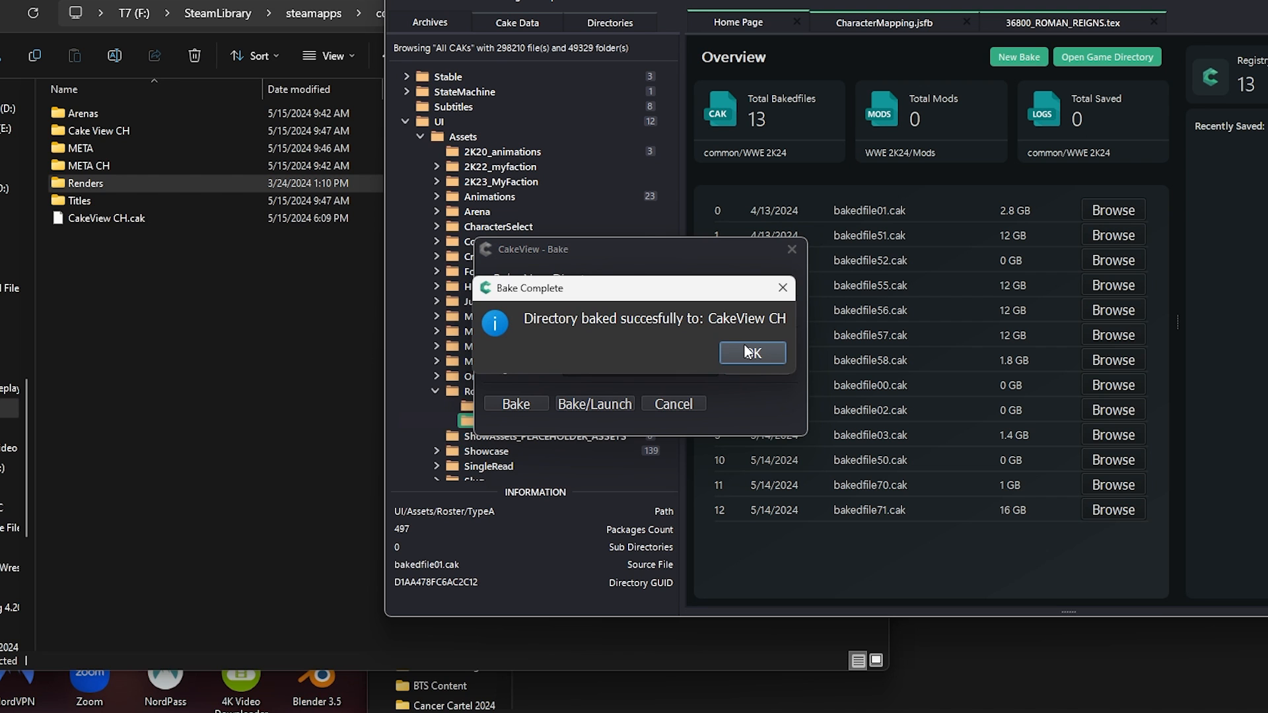
left_click(748, 352)
Step: Show CakeView CH.cak in the Mods folder beside the notes comparing baking in 2K23 and 2K24
left_click(77, 221)
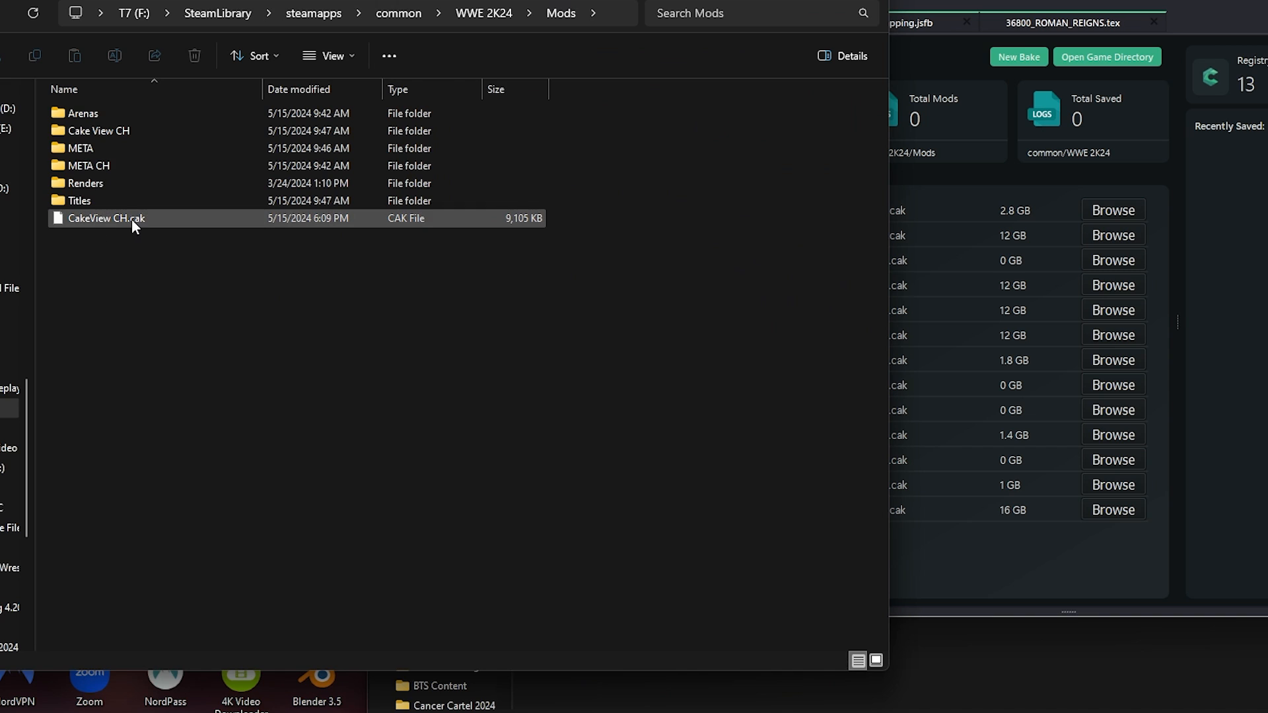
key("alt+Tab")
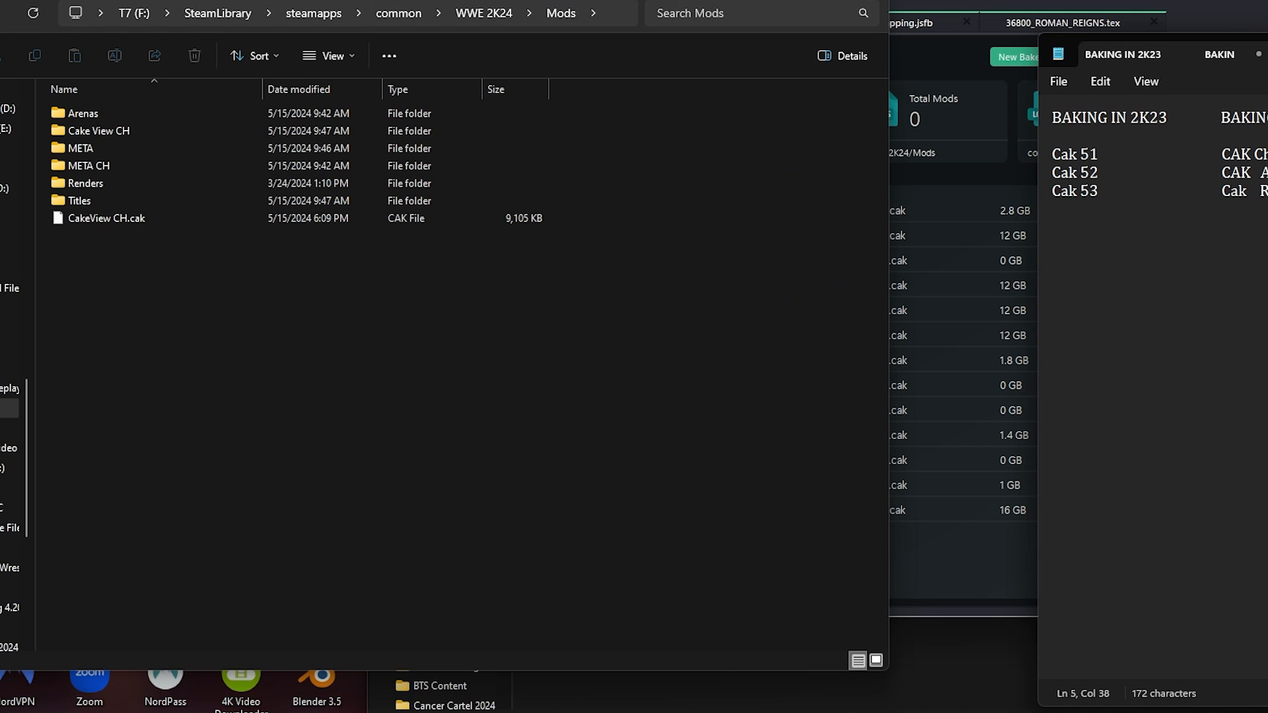
left_click_drag(1267, 40, 1064, 58)
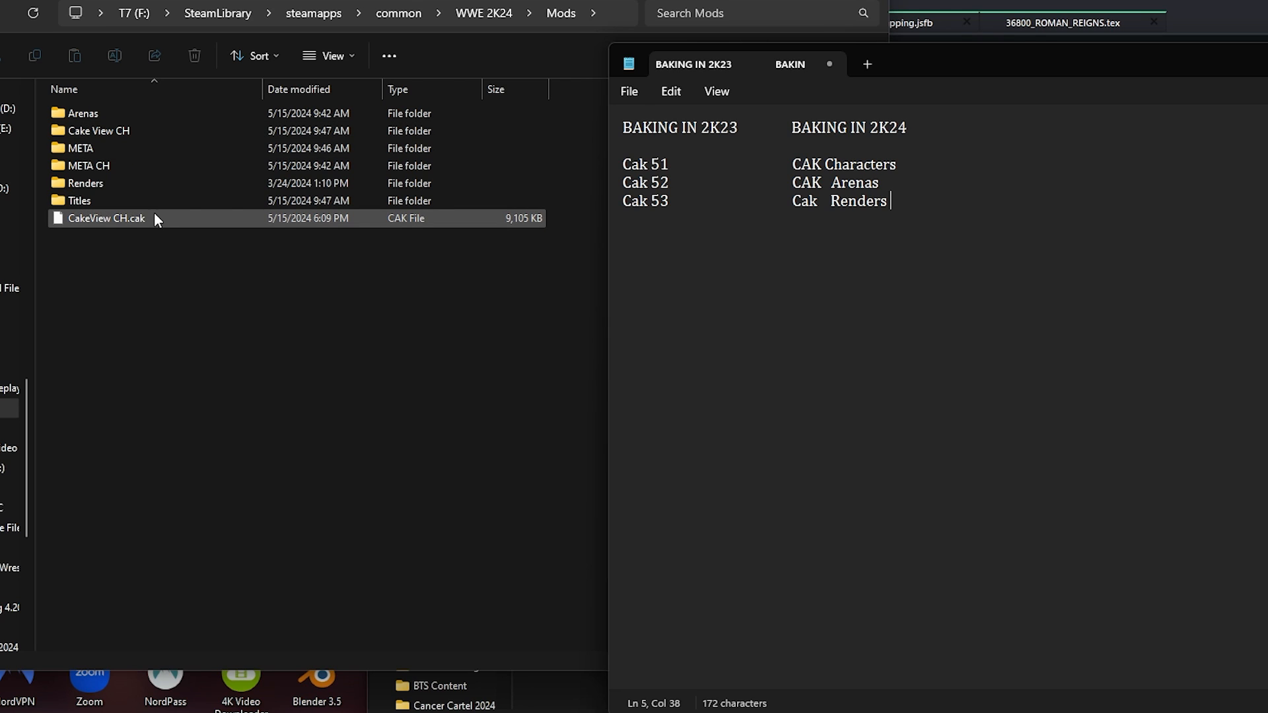
Step: Look inside the Characters subfolder of Cake View CH and go back to Mods
left_click(114, 132)
double_click(114, 132)
double_click(117, 118)
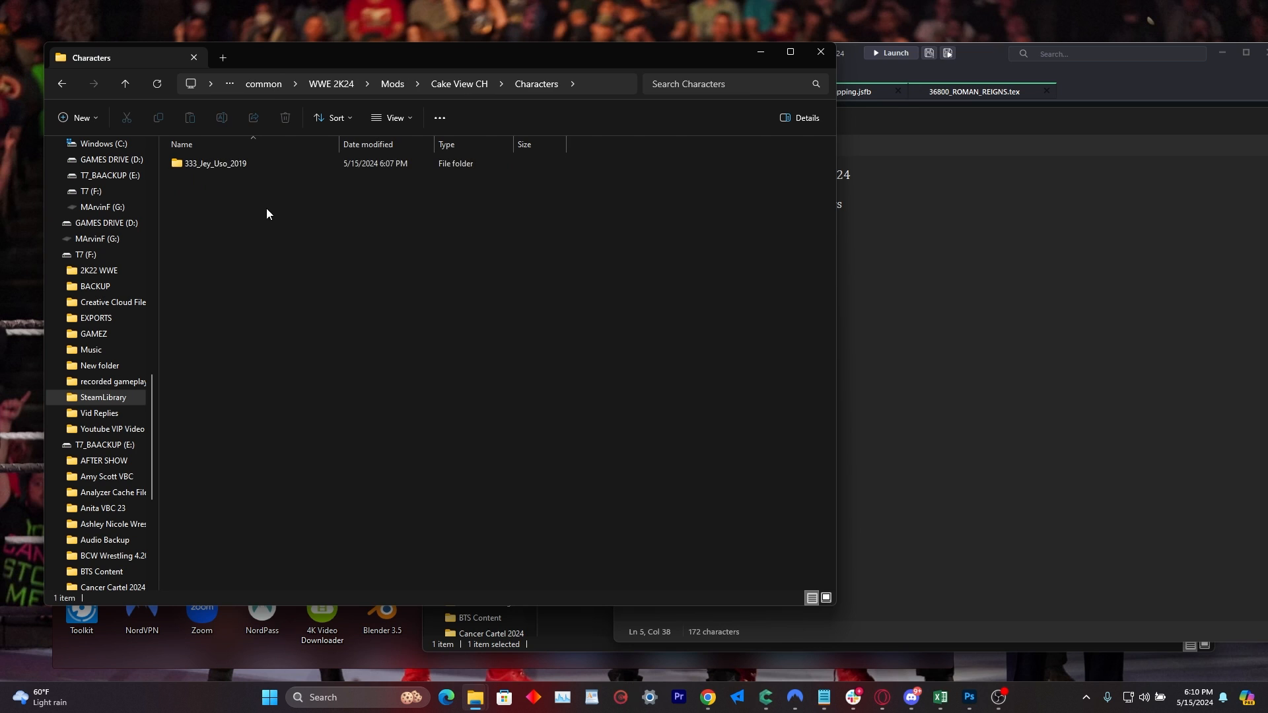
key("BackSpace")
key("BackSpace")
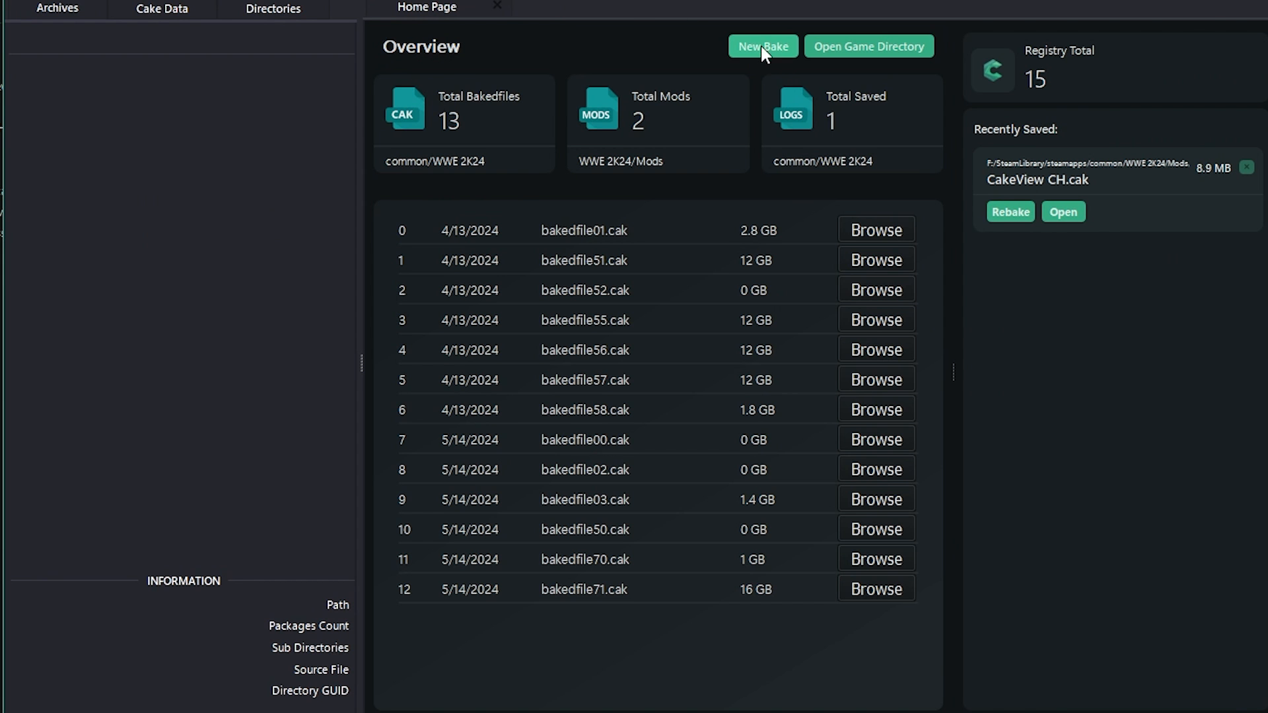
Step: Start another bake in CakeView and choose WWE 2K24/Mods/Renders as its target directory
left_click(763, 47)
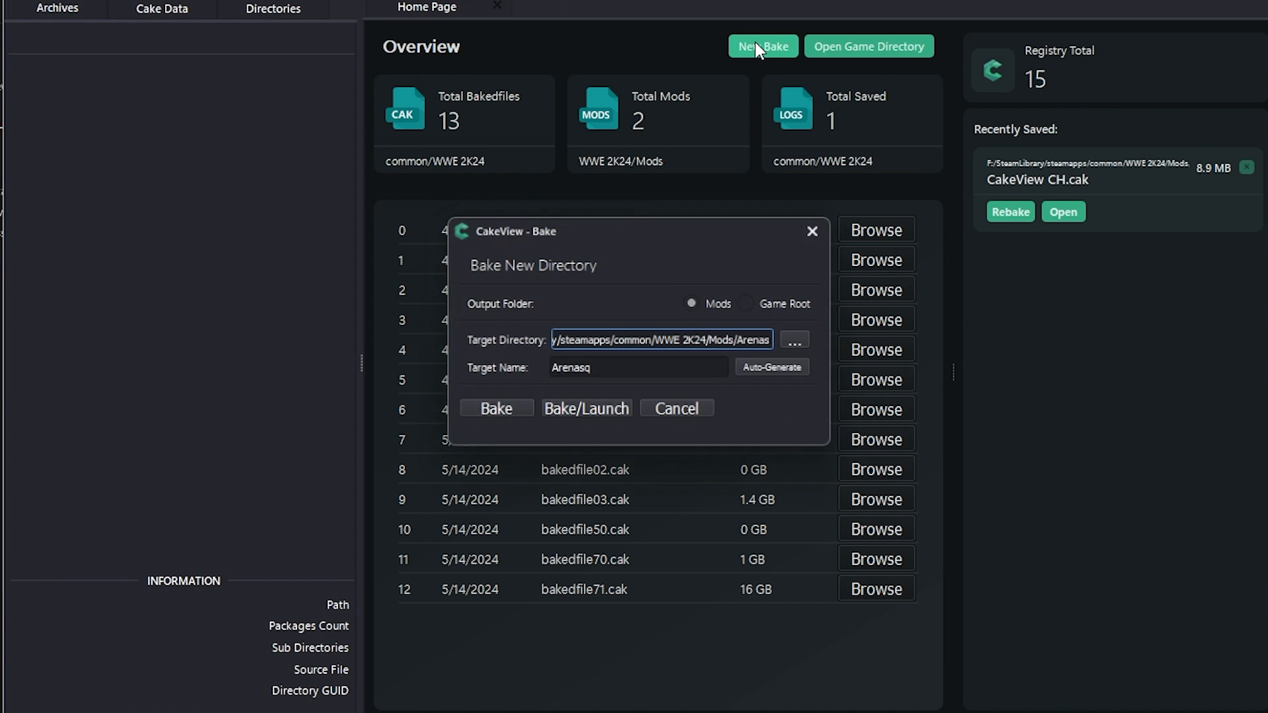
left_click(813, 346)
left_click(525, 517)
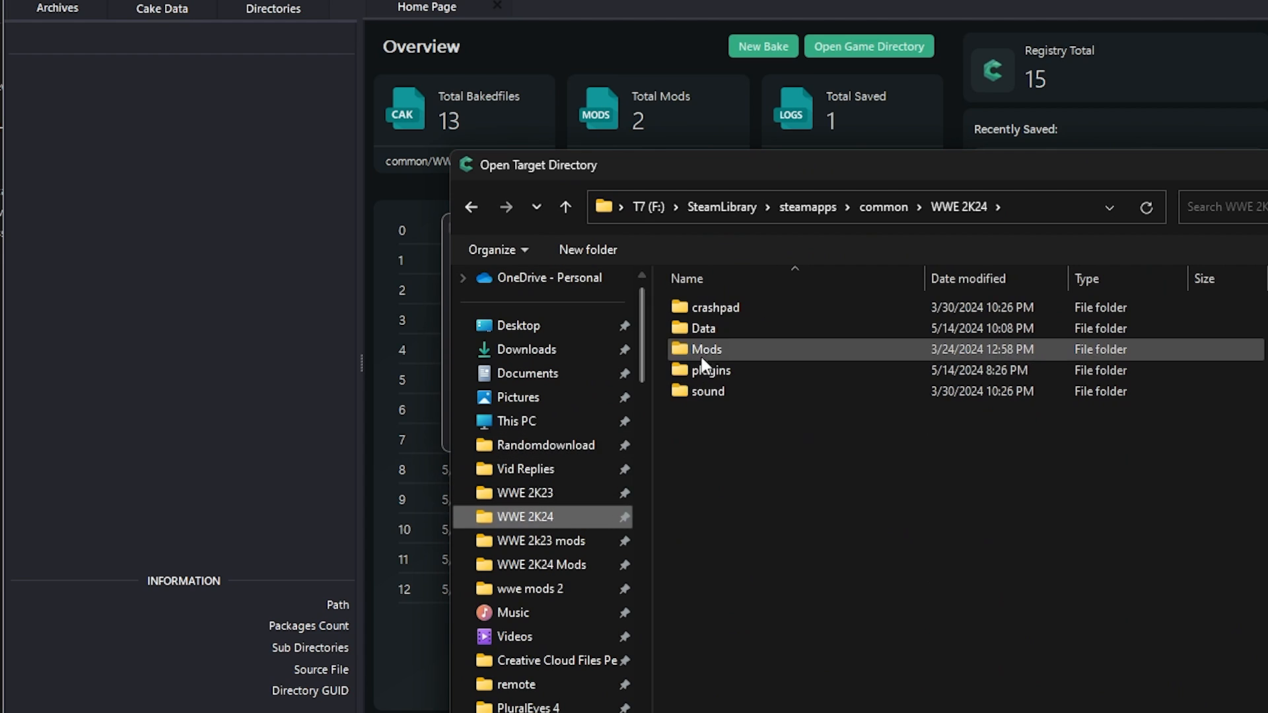
double_click(701, 358)
left_click(719, 408)
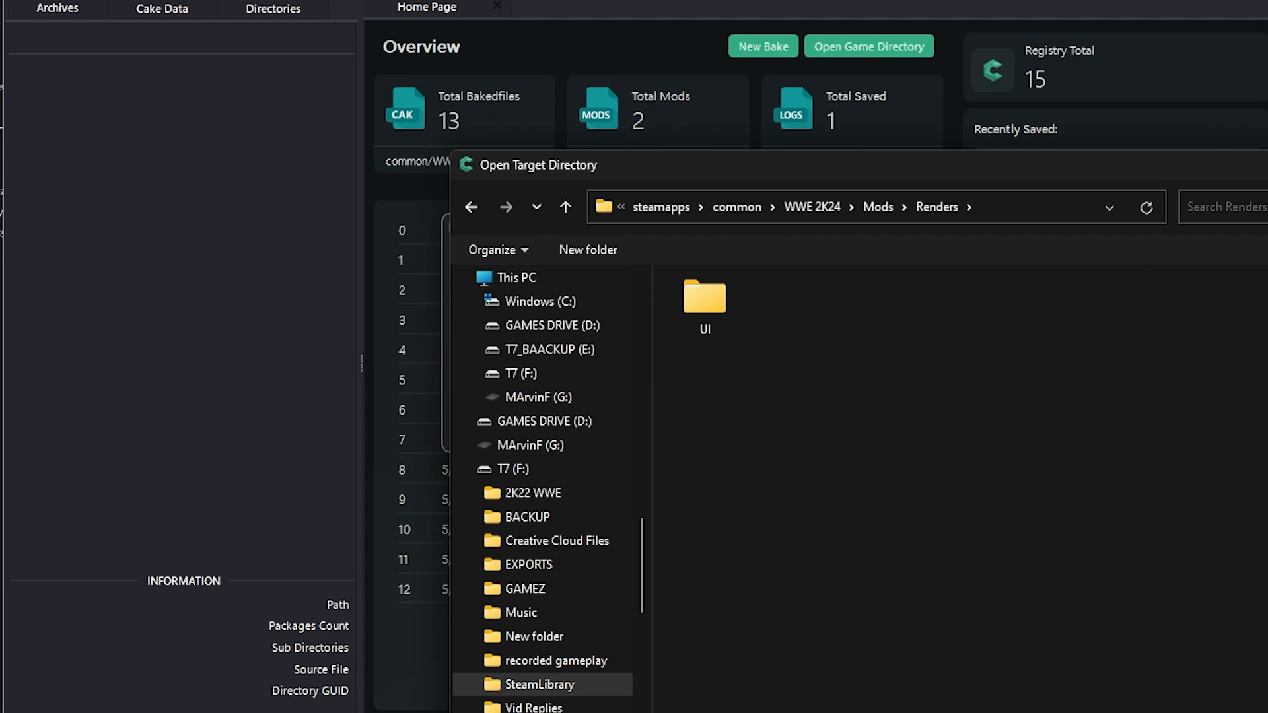
left_click(1264, 710)
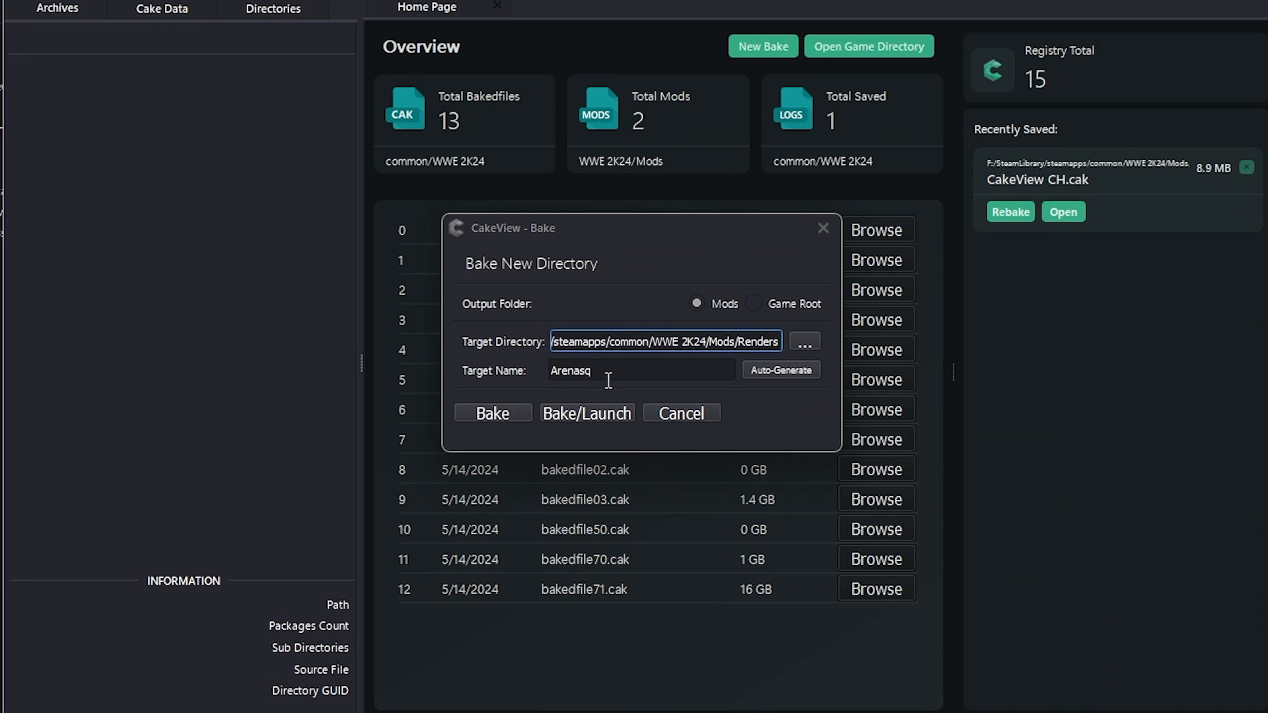
Step: Set the target name to Renders, bake the directory and close the bake dialog
left_click_drag(609, 376, 527, 375)
type("Renders")
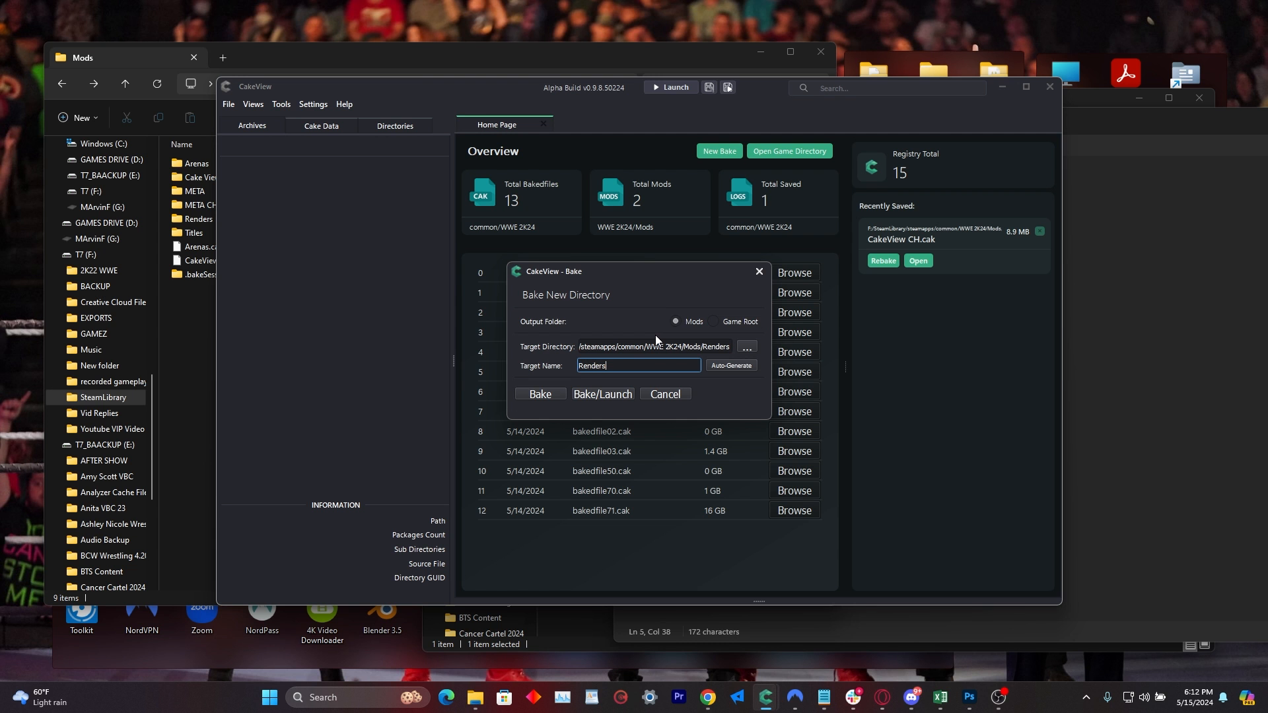
left_click(547, 395)
left_click(715, 355)
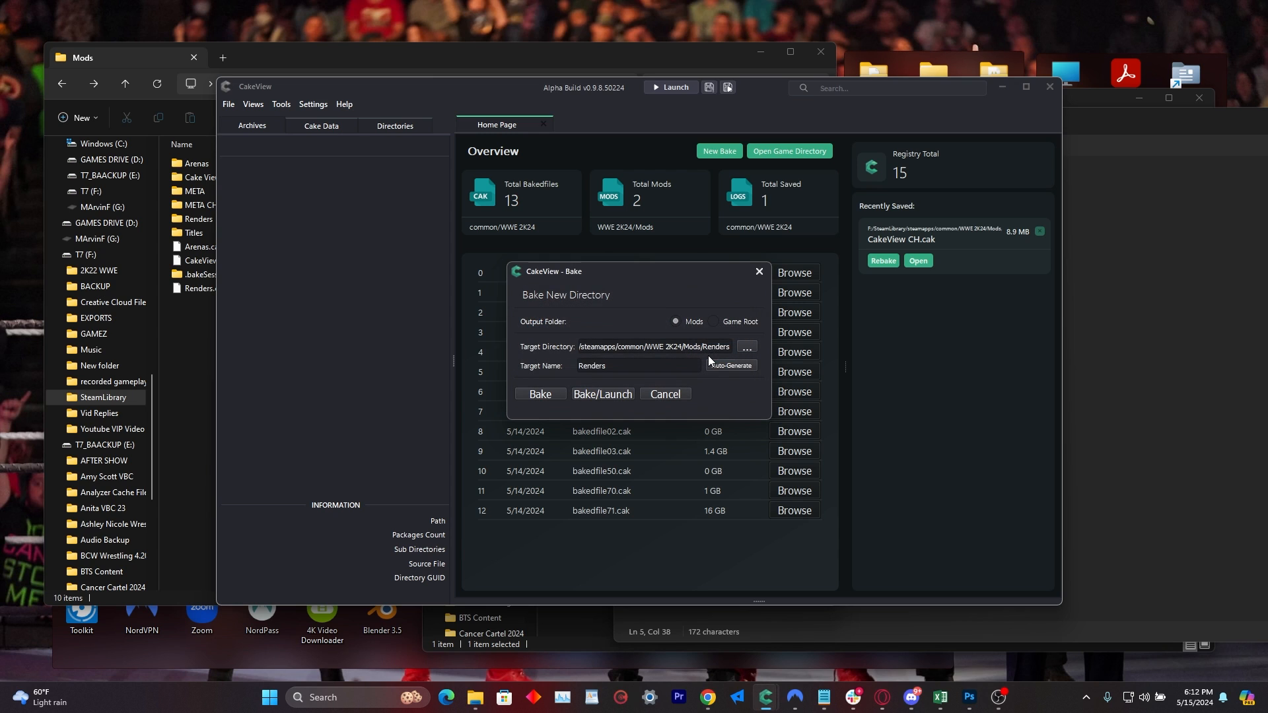
left_click(759, 272)
left_click(212, 303)
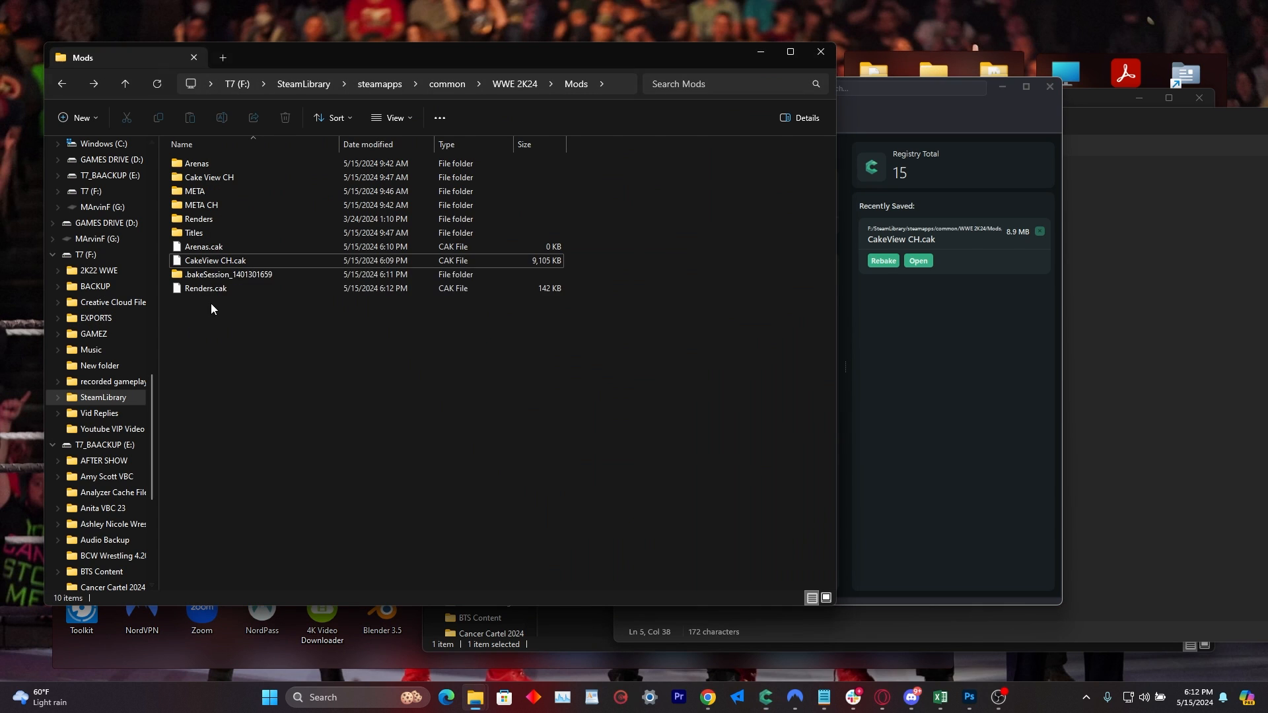
left_click(225, 141)
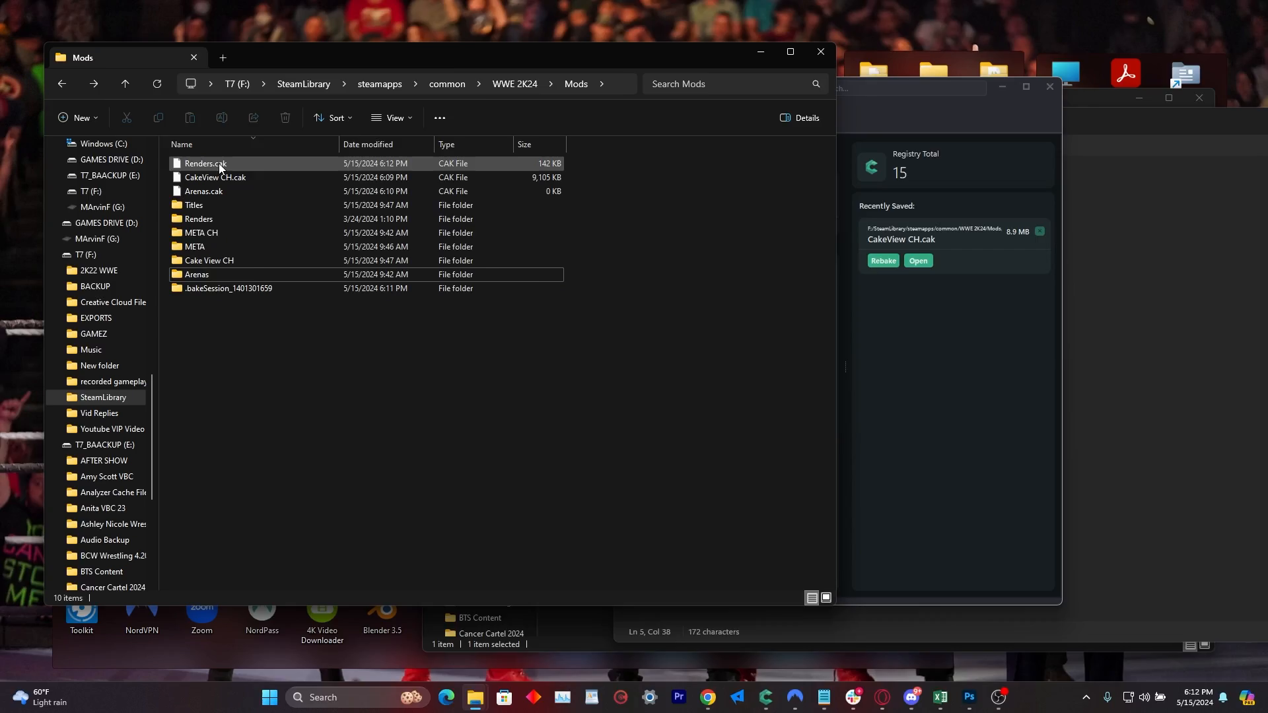
left_click(216, 145)
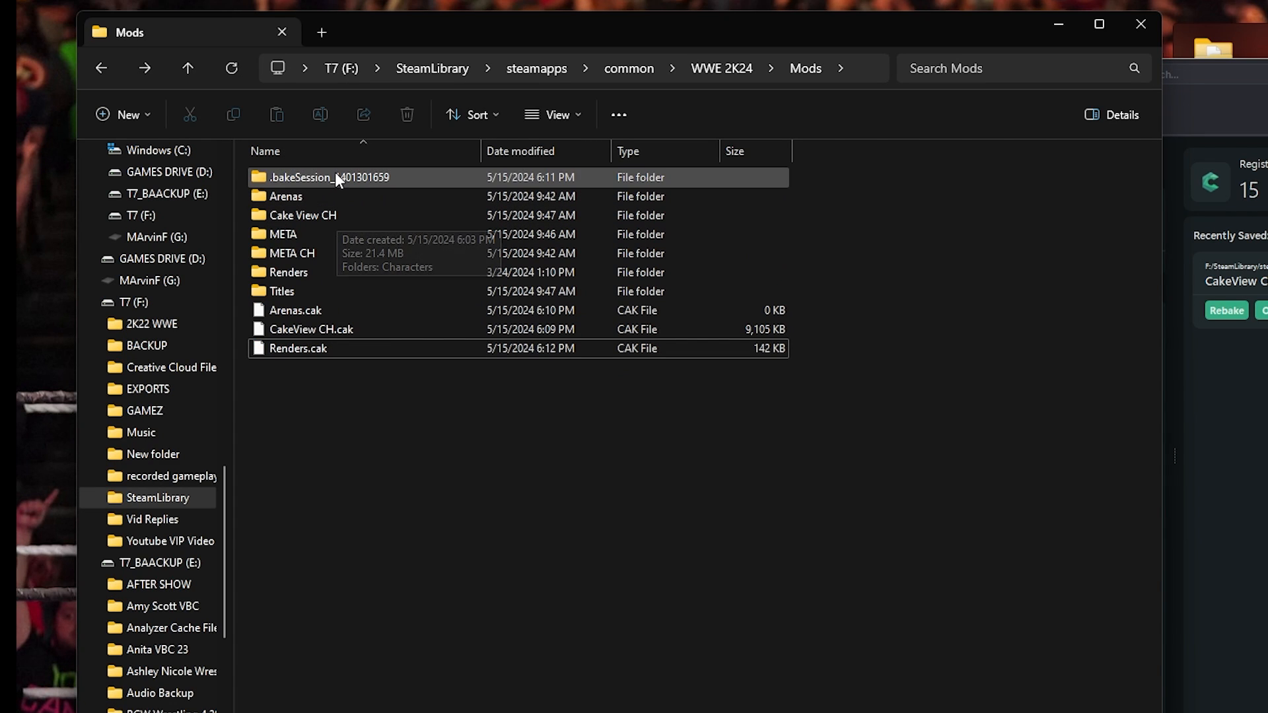
left_click(334, 177)
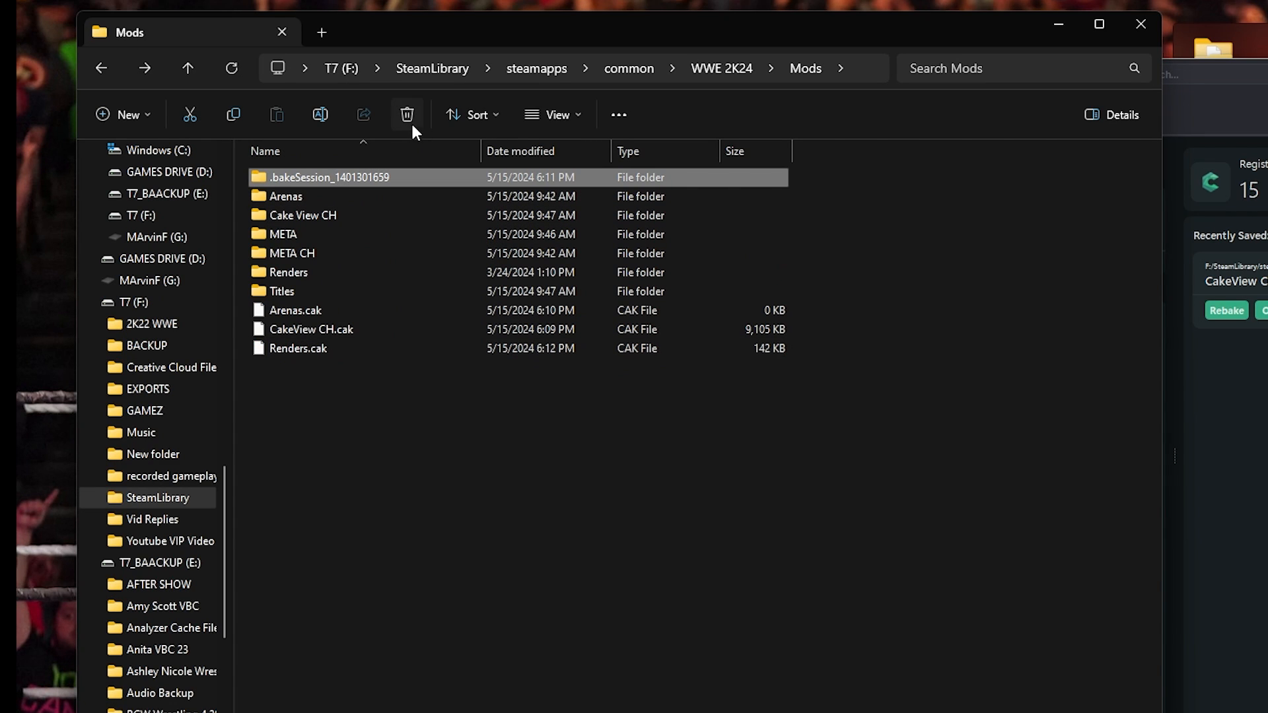
left_click(407, 114)
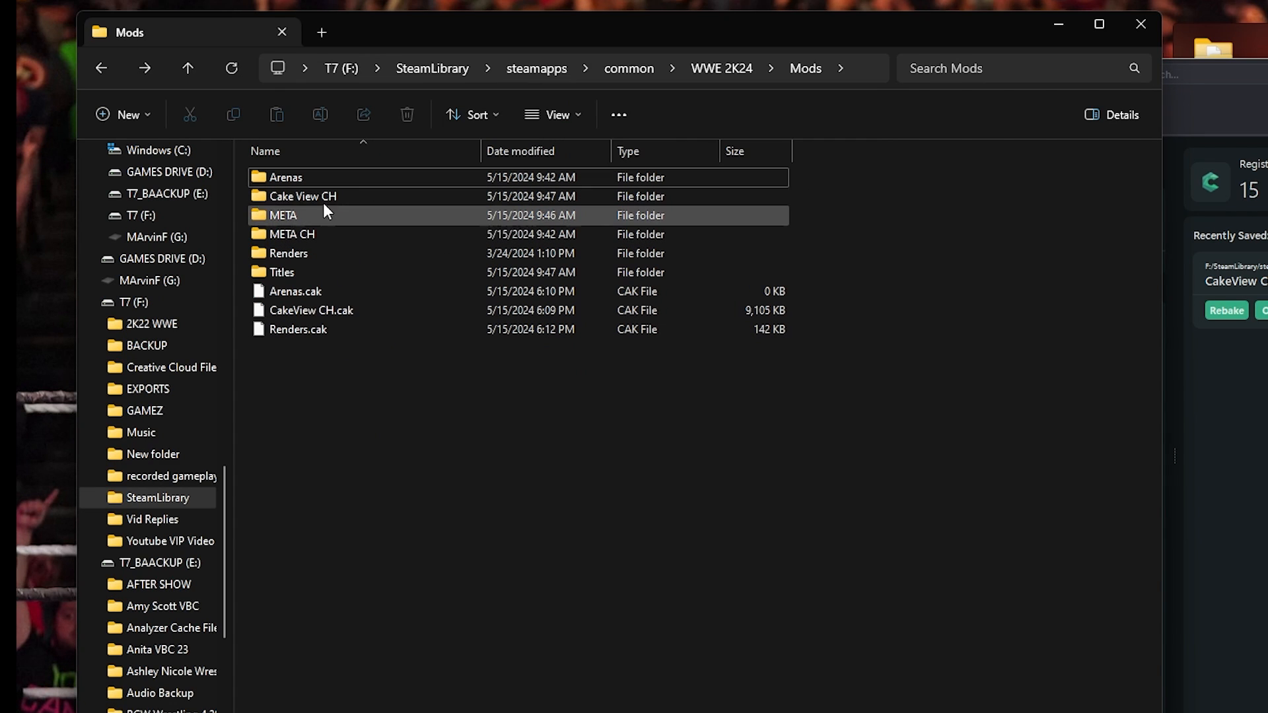
Step: Check the contents of the Arena and Environment subfolders of Arenas and return to Mods
double_click(308, 179)
double_click(308, 178)
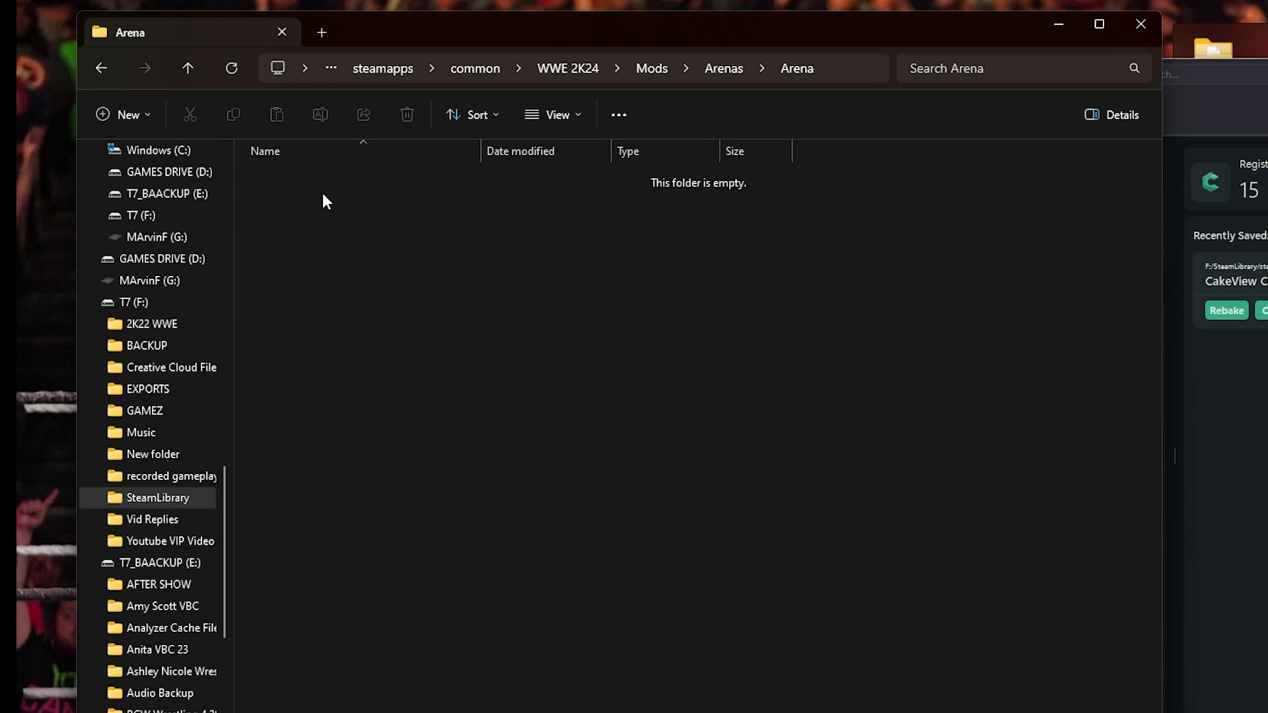
key("alt+Left")
double_click(323, 192)
key("alt+Left")
key("alt+Left")
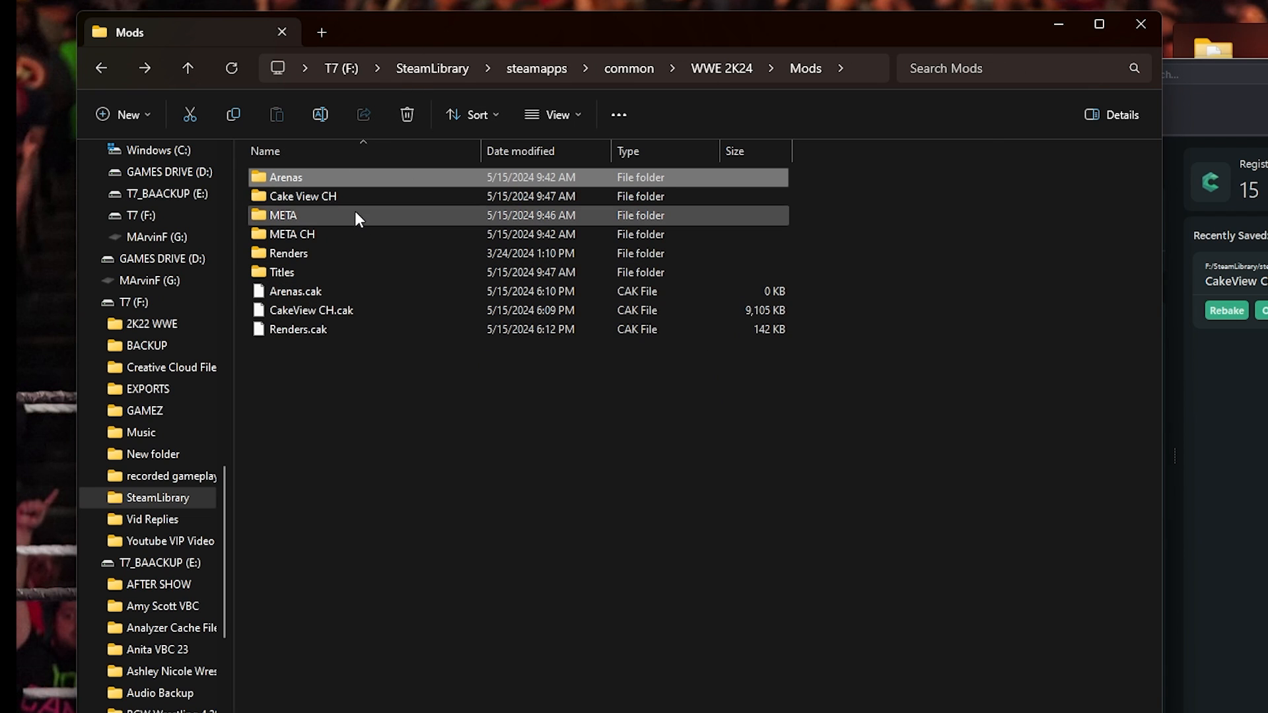
Step: View the contents of the Cake View CH folder, and open the Arenas folder in Mods
double_click(320, 192)
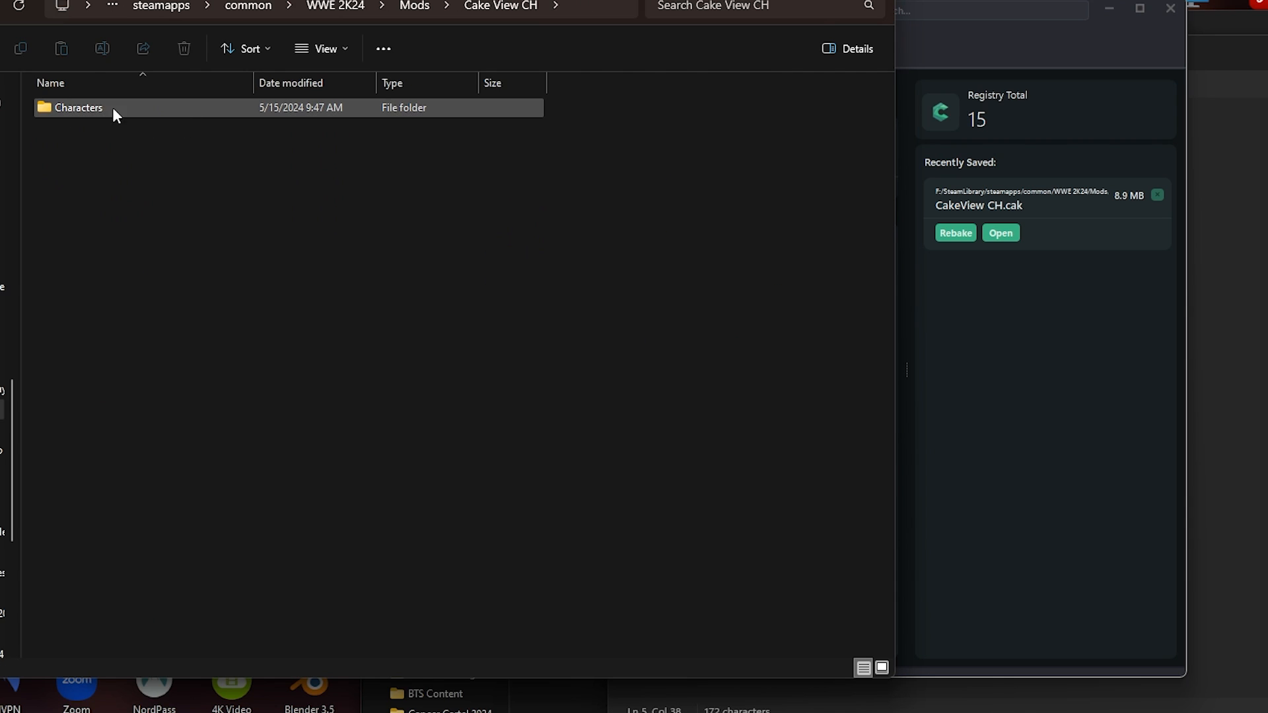
key("alt+Left")
left_click(88, 112)
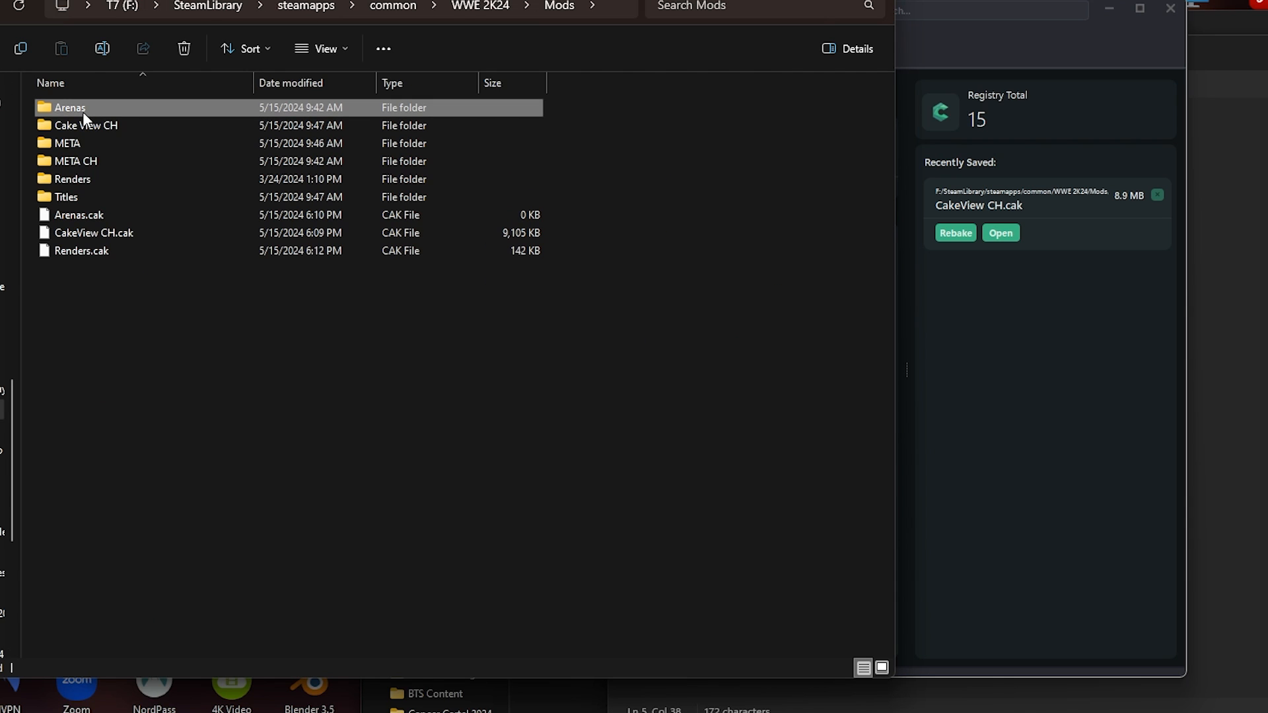
double_click(93, 110)
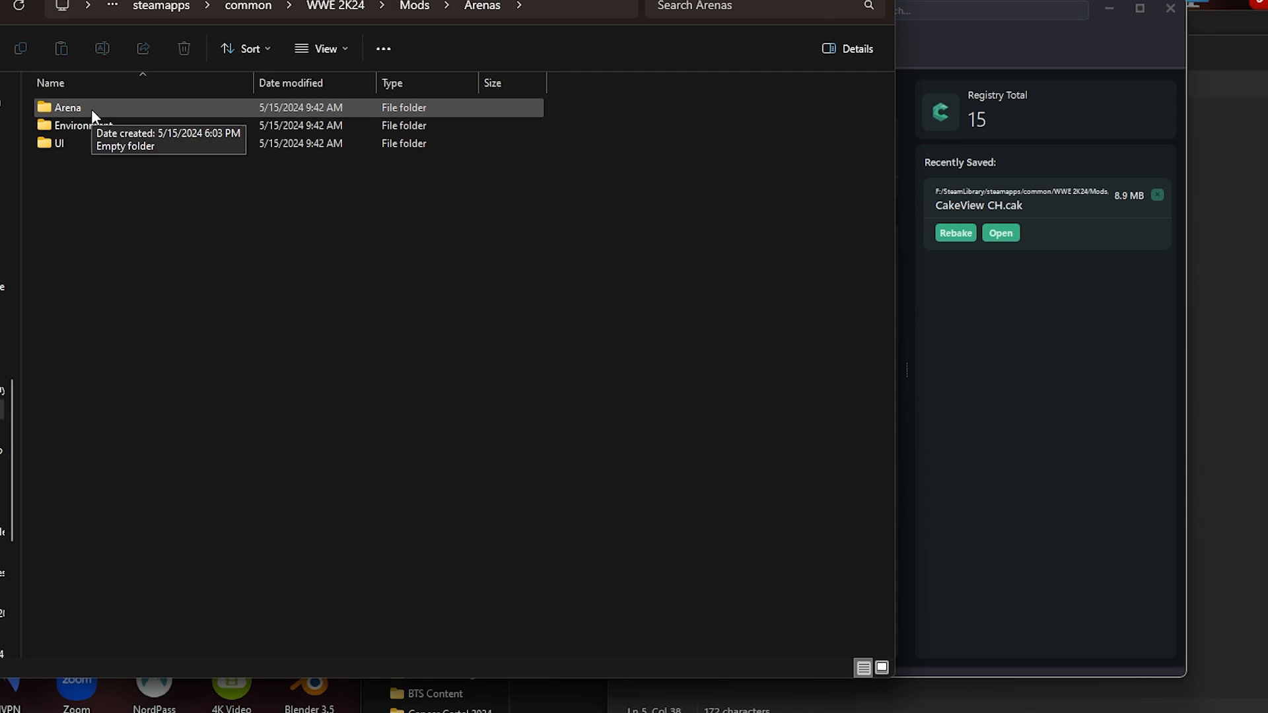
Step: Switch to CakeView and open the WWE 2K24 game folder as the directory, browsing all its CAK archives
left_click(1213, 616)
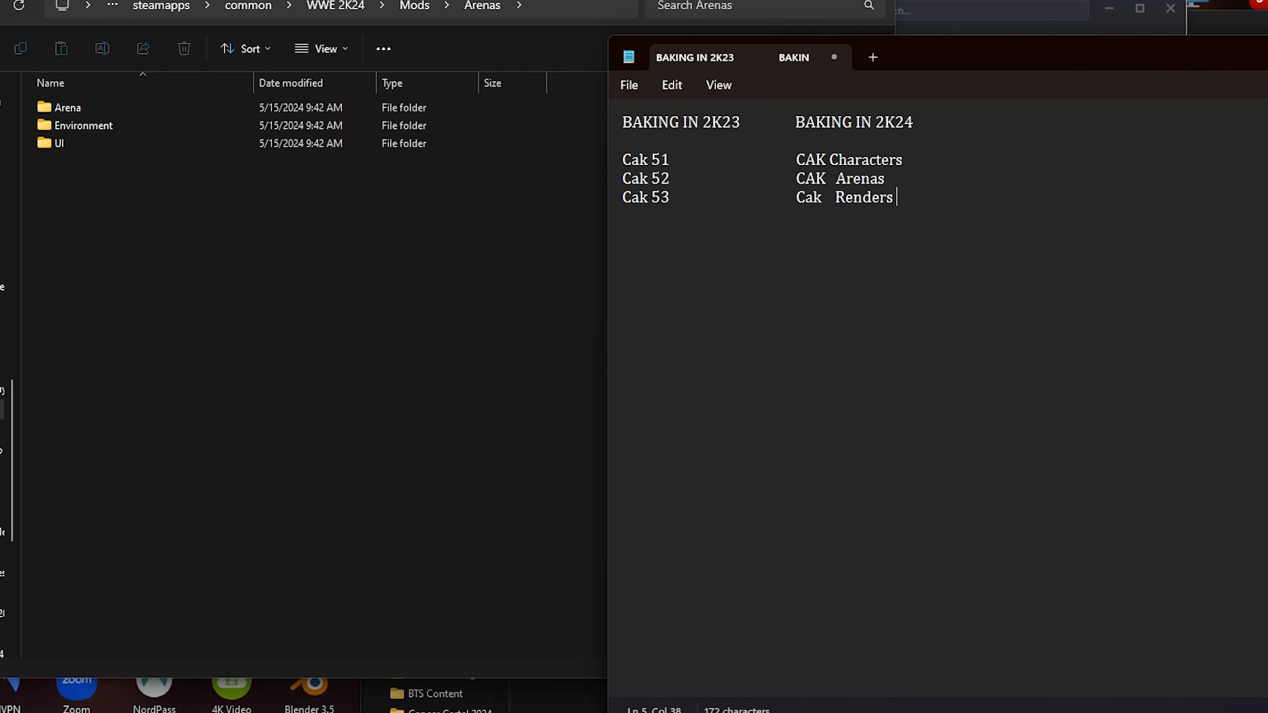
key("alt+Tab")
left_click(111, 31)
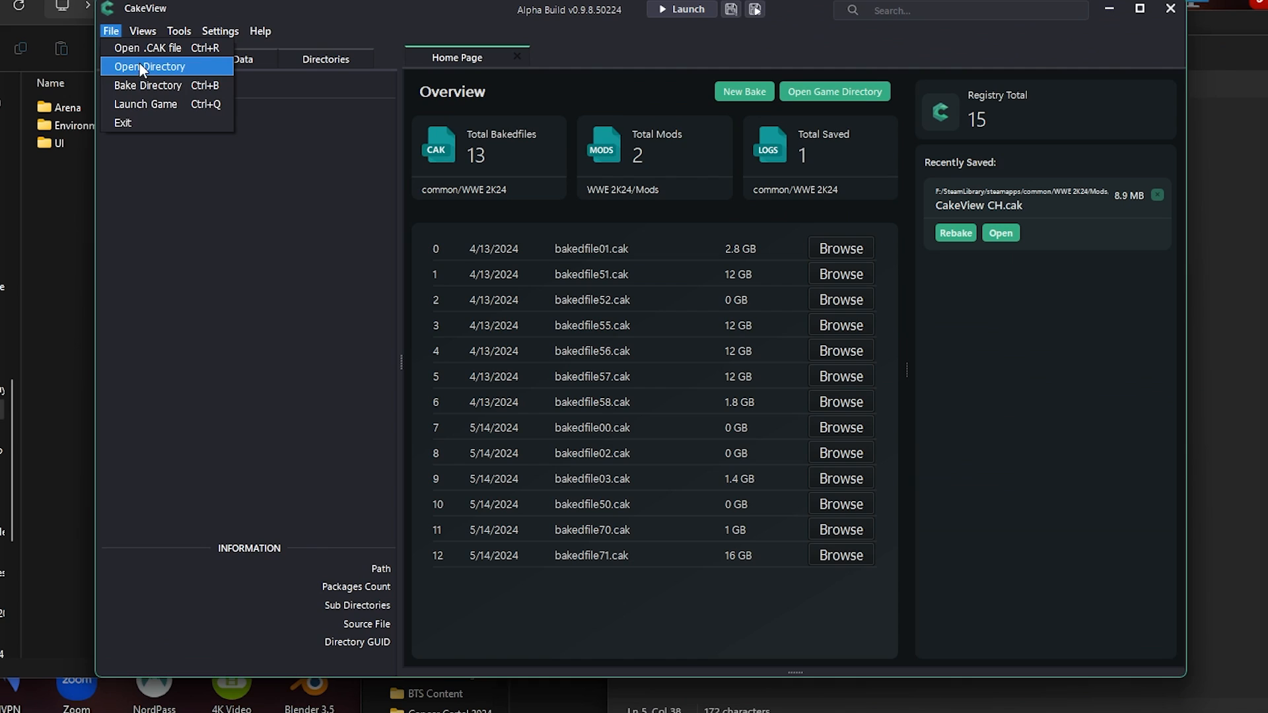
left_click(142, 63)
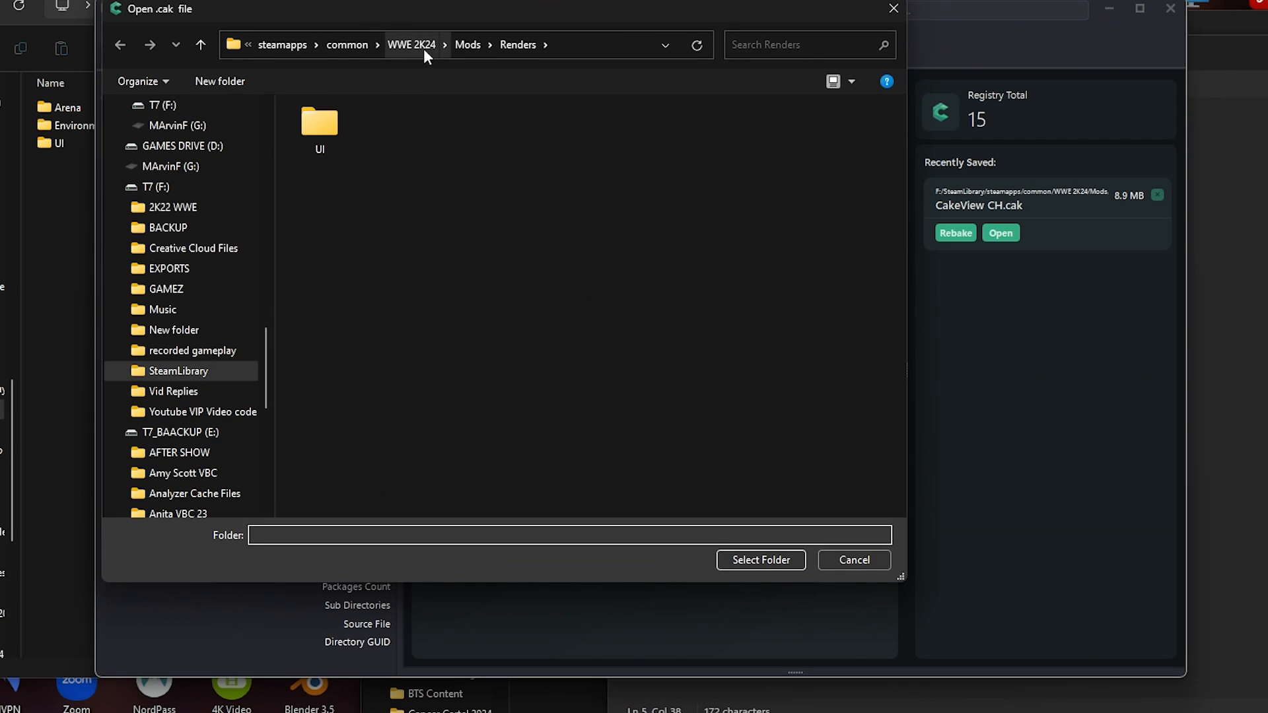
left_click(468, 44)
left_click(486, 43)
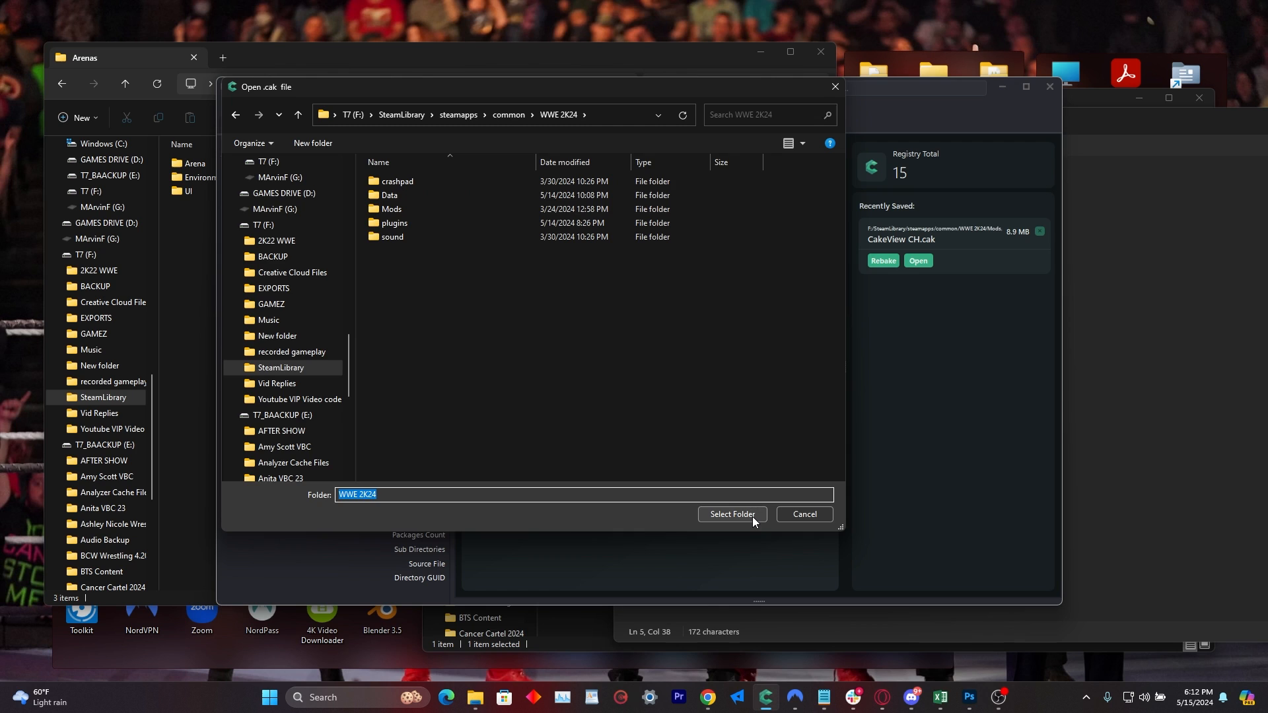
left_click(732, 514)
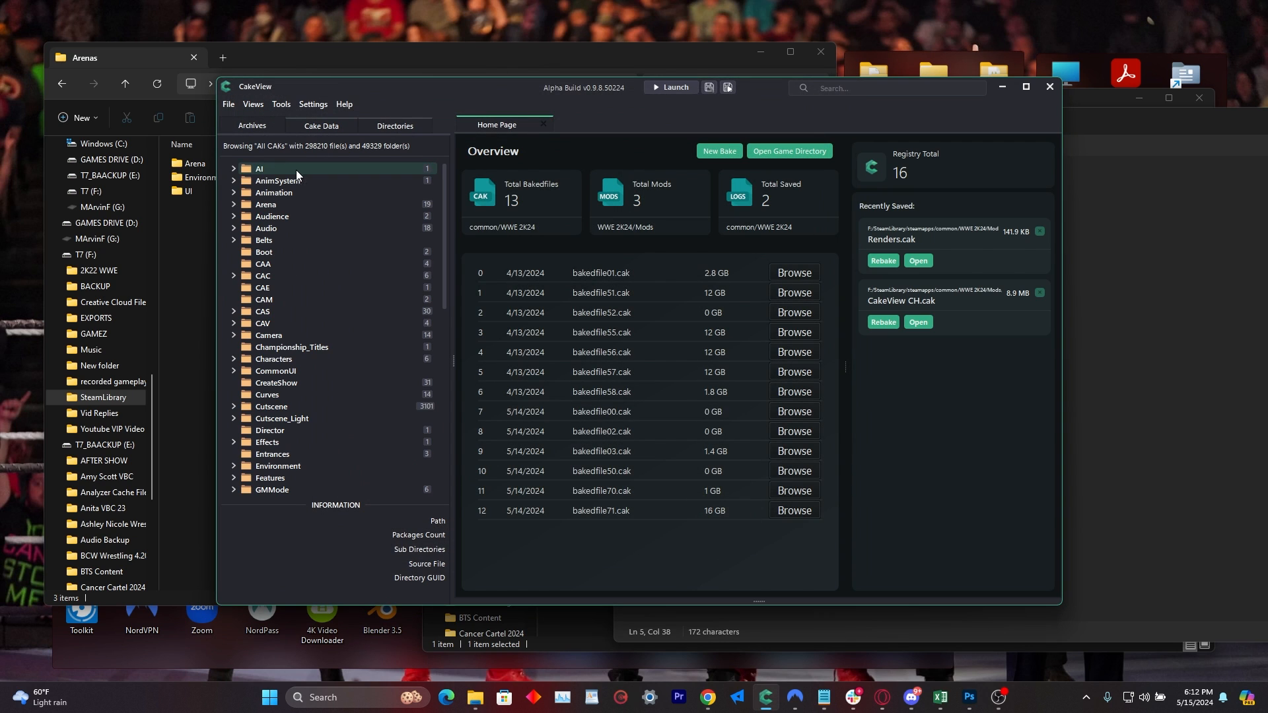
left_click(234, 204)
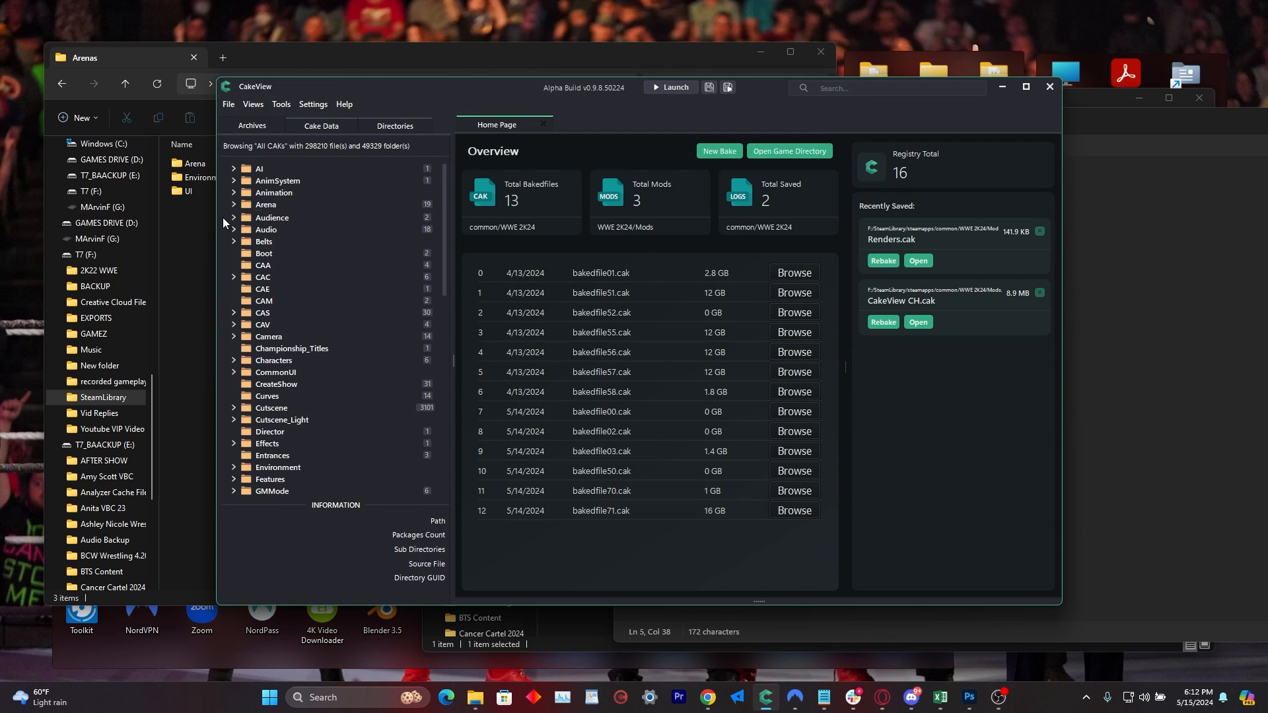
Step: Switch to File Explorer, go up to the Mods folder, and look inside Renders and its UI subfolder
left_click(212, 197)
left_click(609, 109)
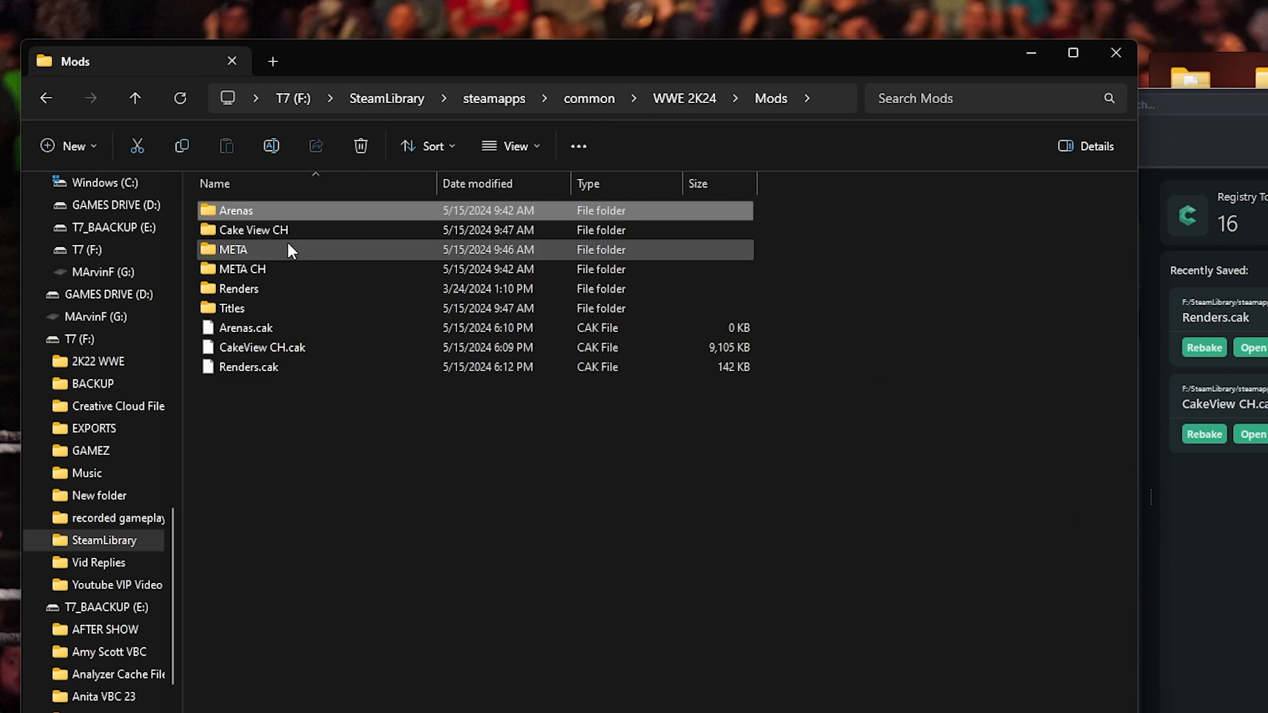
double_click(275, 289)
left_click(46, 98)
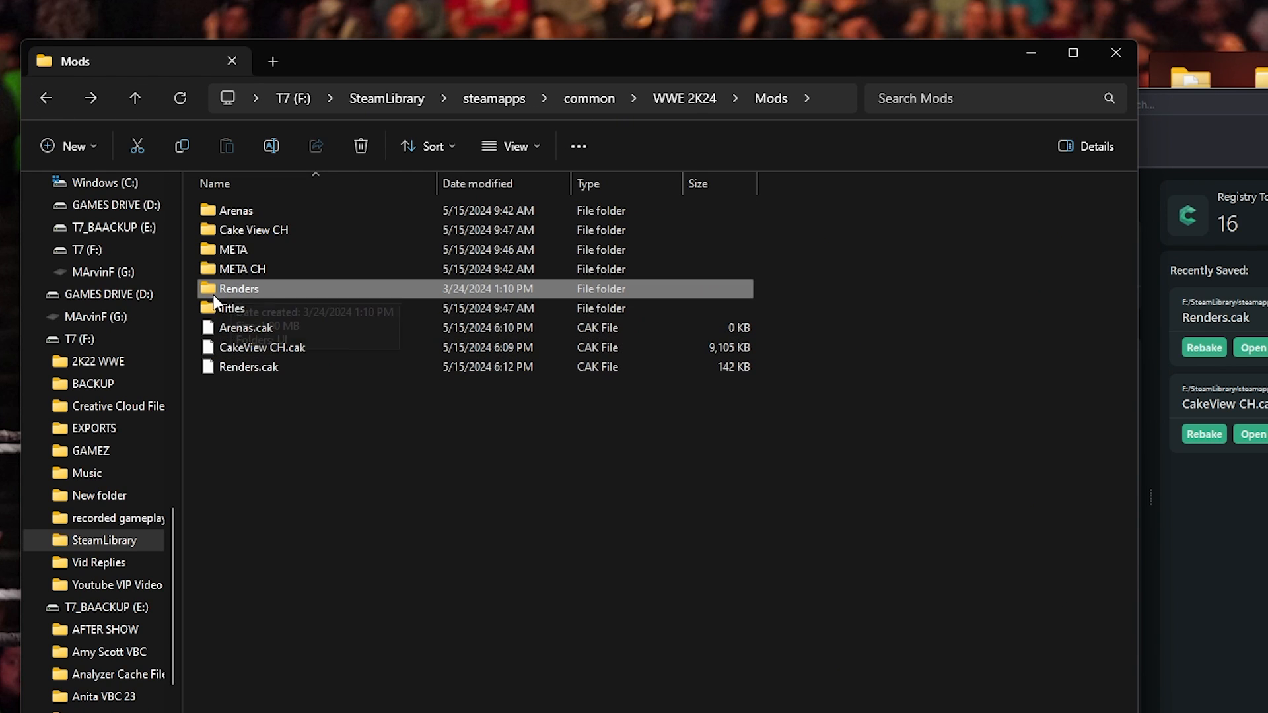
double_click(238, 289)
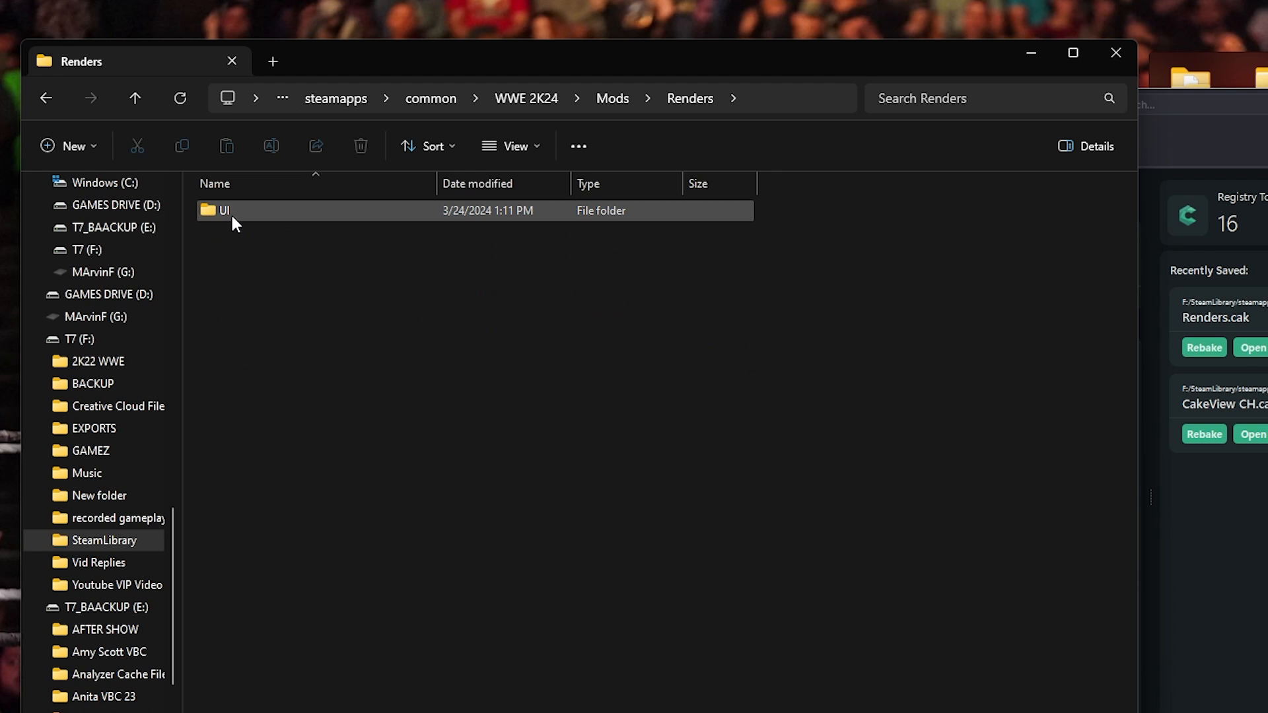
double_click(231, 211)
key("alt+Left")
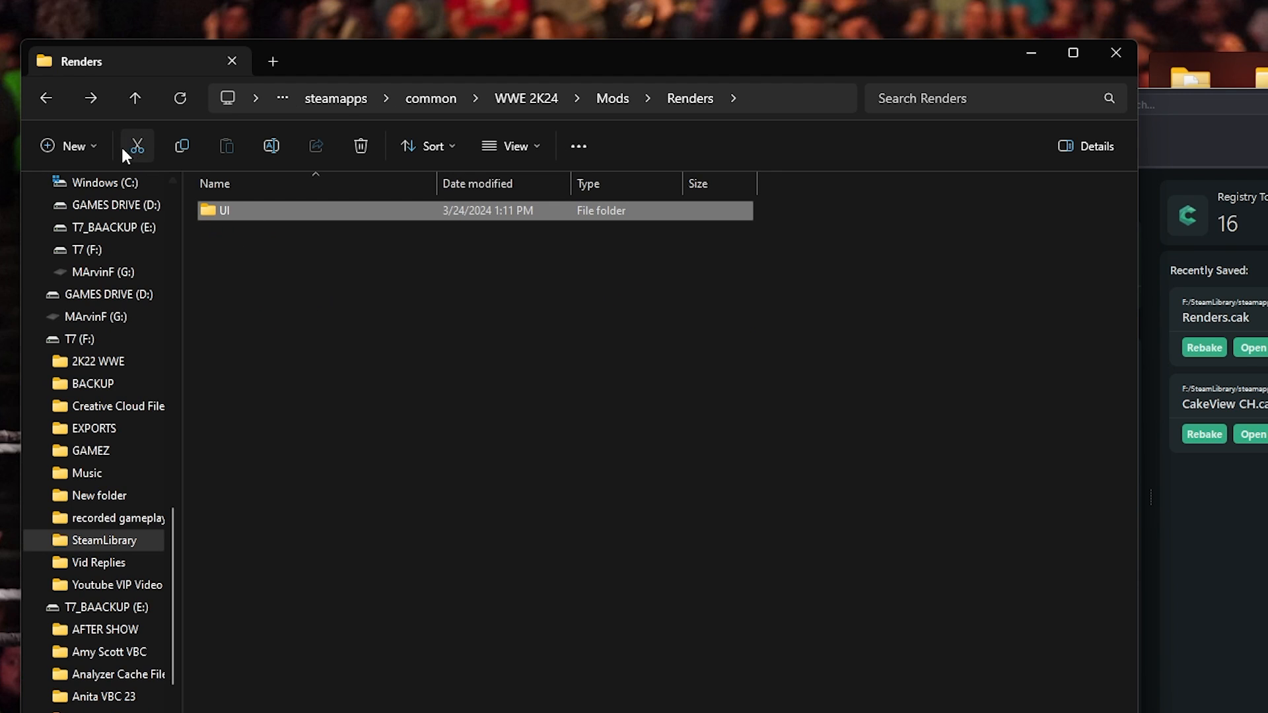
left_click(61, 110)
left_click(54, 98)
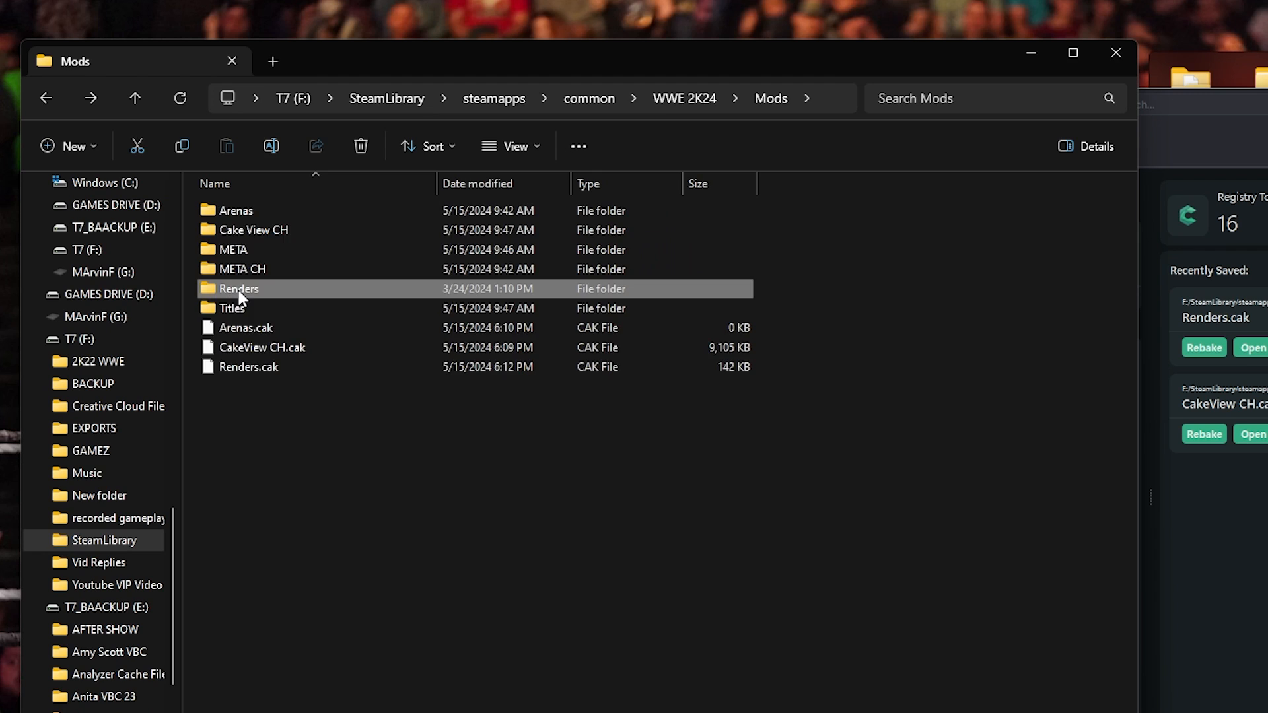
Step: Check the contents of the Renders and Assets subfolders inside the UI folder of Renders
double_click(239, 288)
double_click(270, 215)
double_click(262, 238)
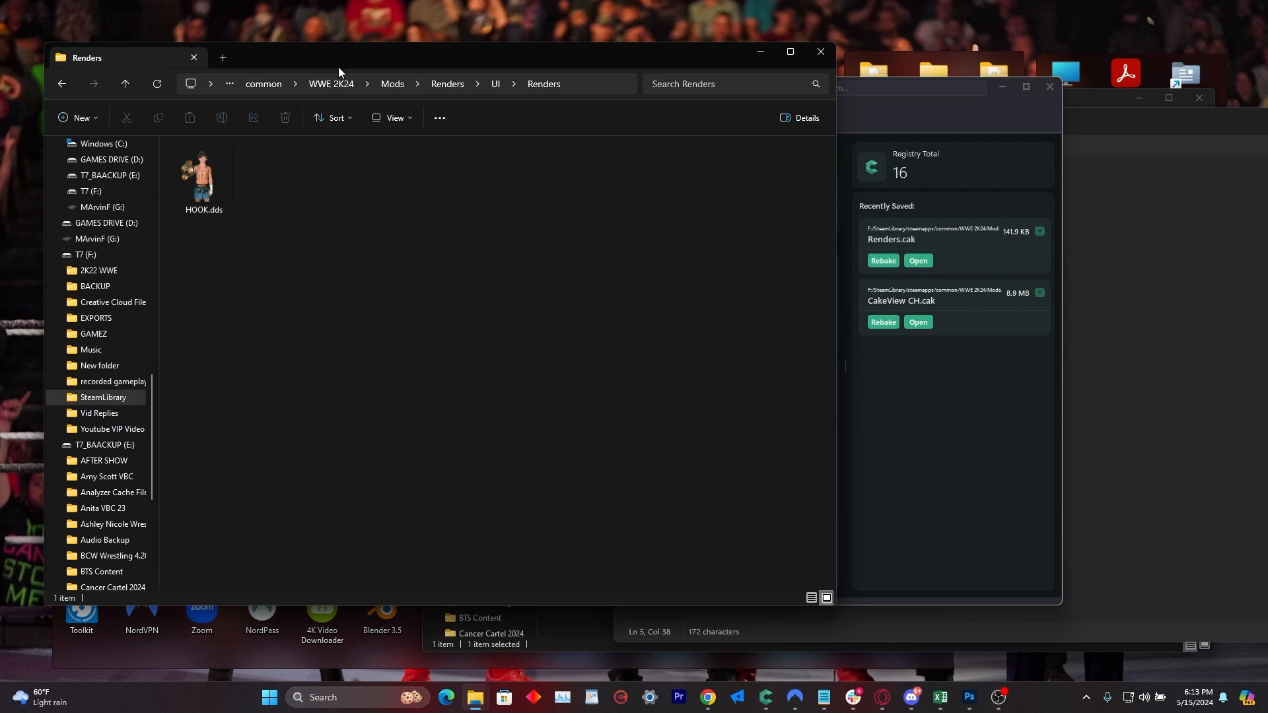
mouse_move(338, 66)
left_mouse_down()
mouse_move(456, 68)
mouse_move(346, 78)
left_mouse_up()
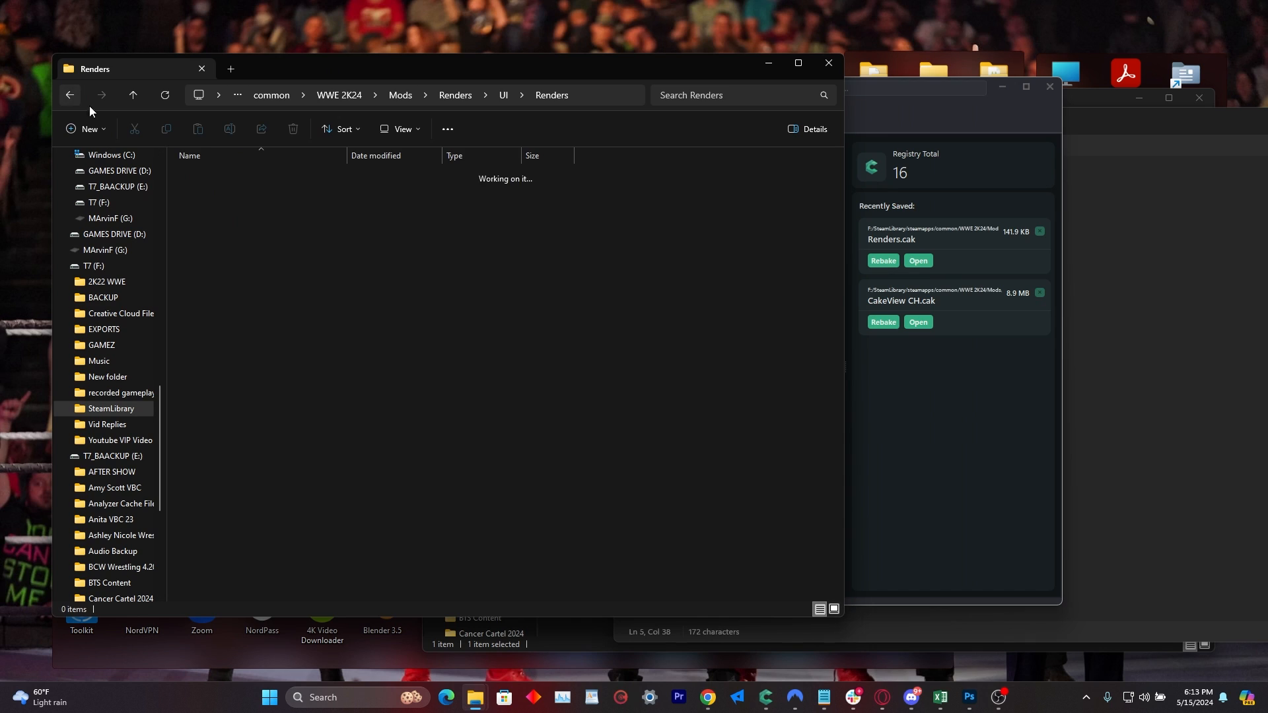
left_click(69, 95)
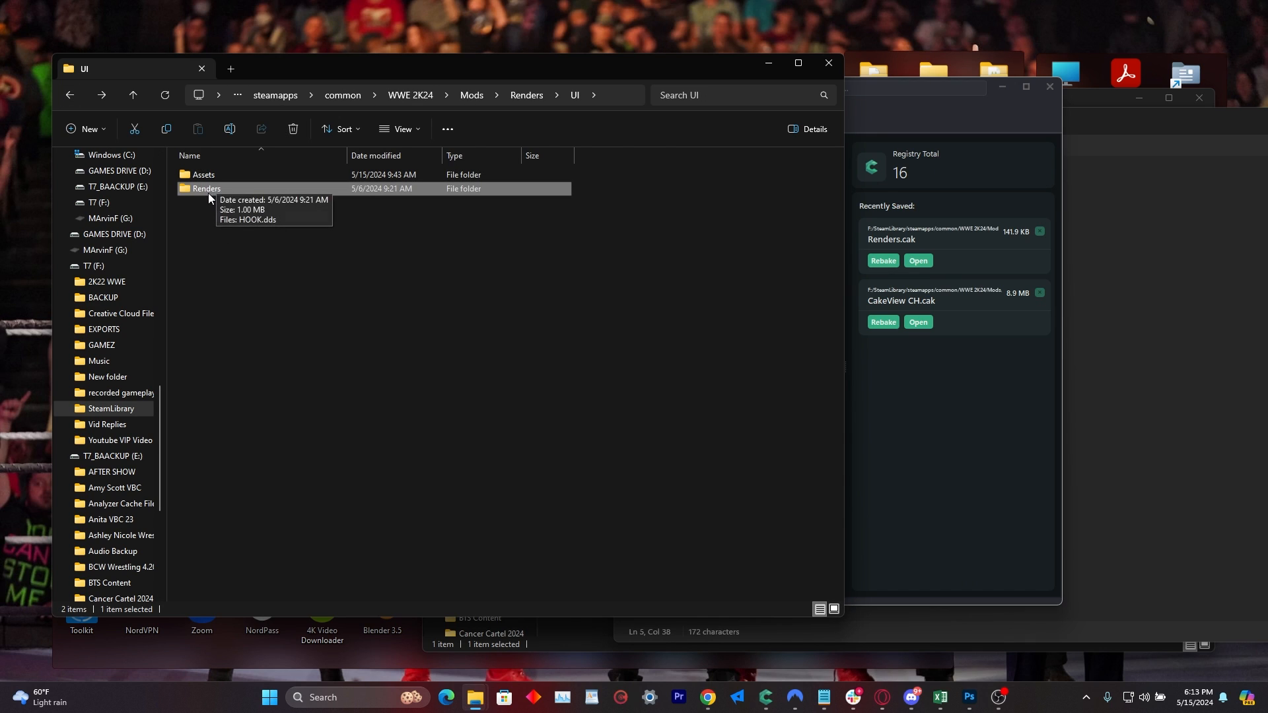
double_click(221, 191)
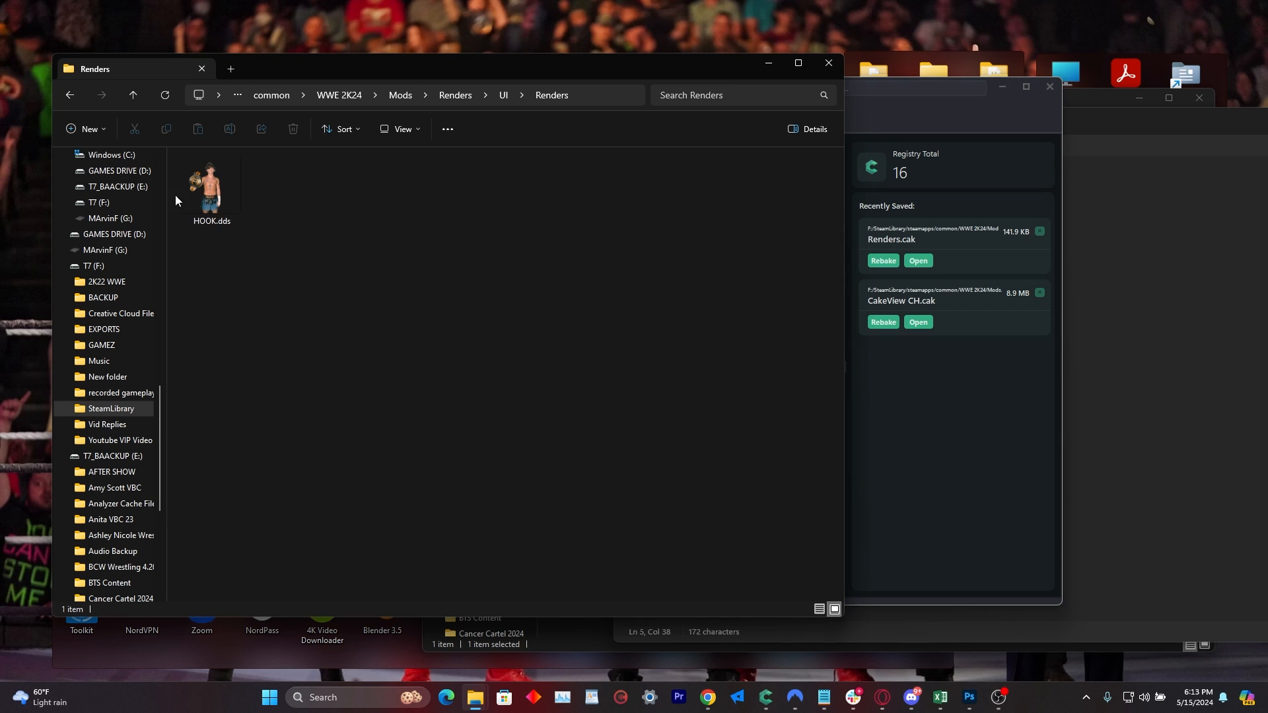
left_click(69, 94)
left_click(207, 175)
double_click(207, 175)
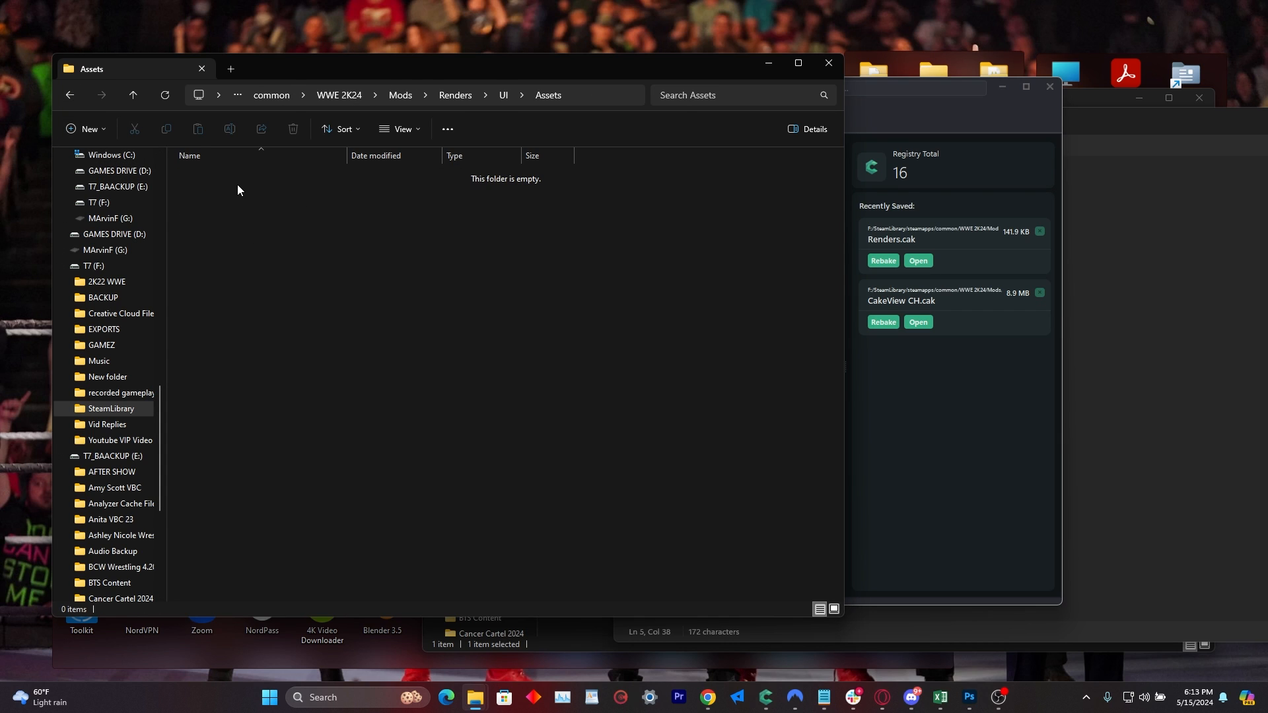
Step: Switch back to CakeView, rebake the recently saved Renders.cak from its directory and close the bake dialog
left_click(1136, 274)
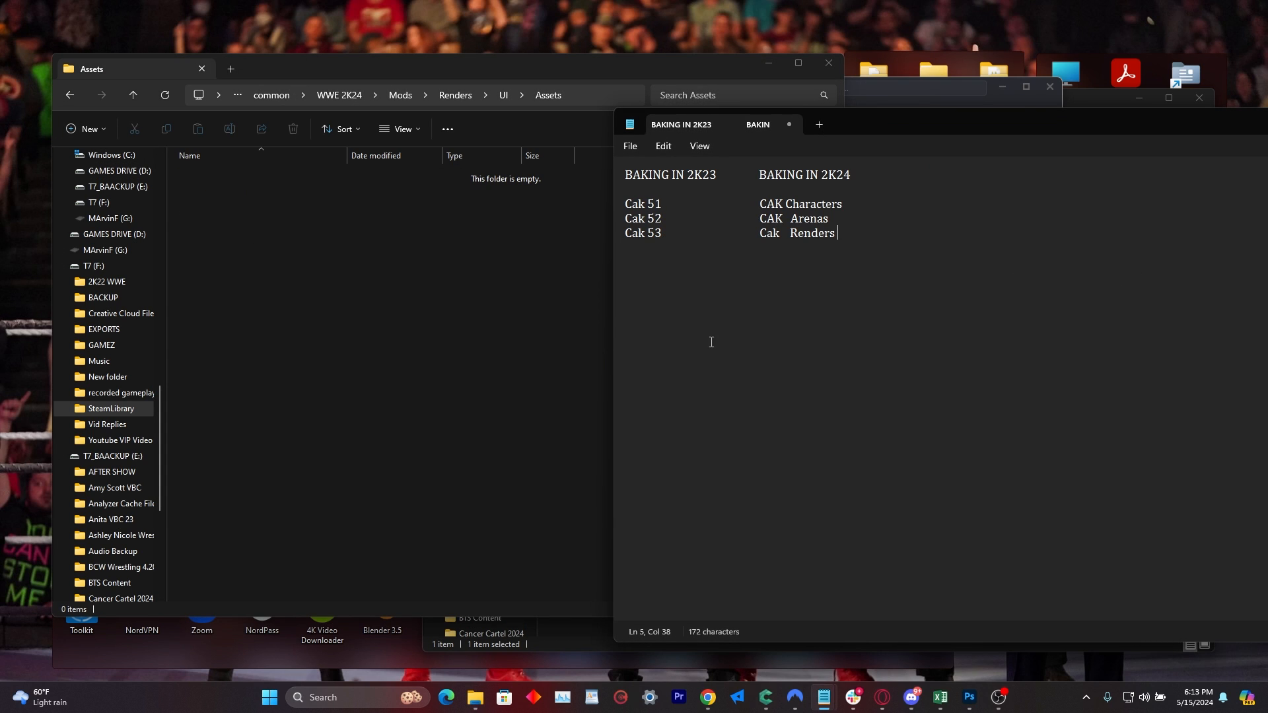
left_click(863, 86)
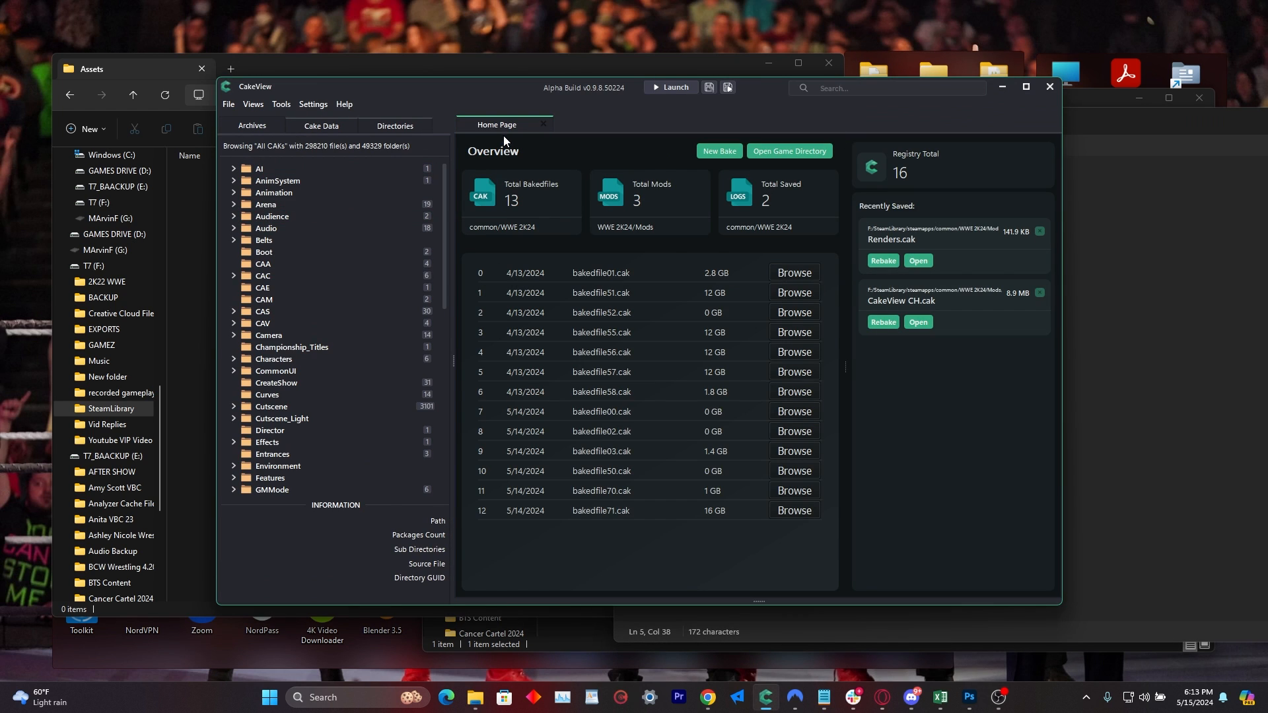
left_click(885, 263)
left_click(546, 395)
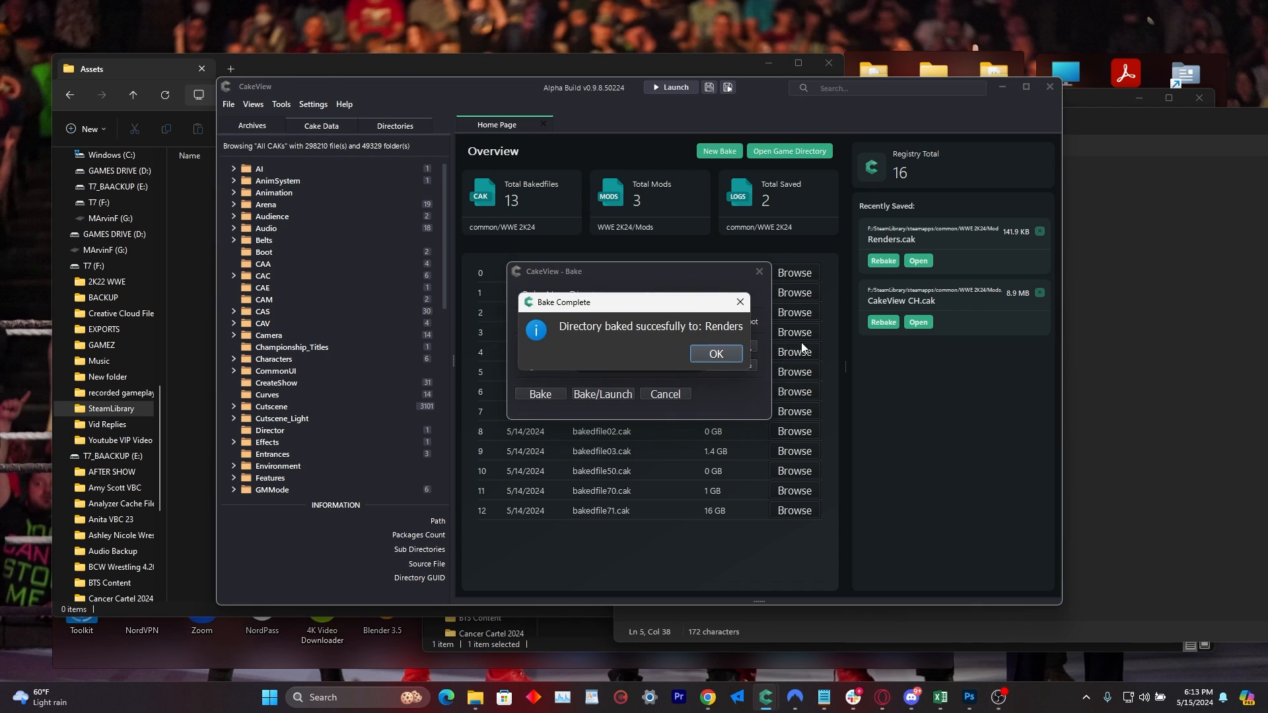
left_click(729, 354)
left_click(758, 272)
Step: Rebake CakeView CH.cak from the Cake View CH folder and close the bake dialog
left_click(889, 325)
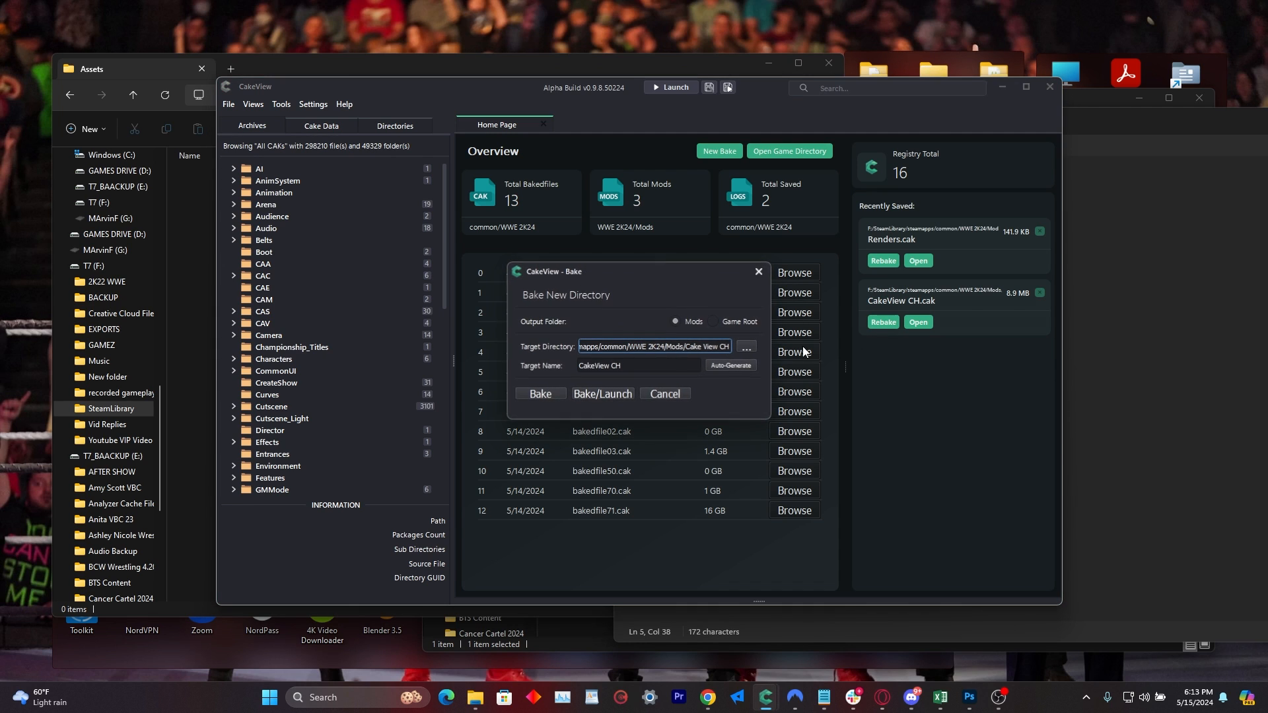
left_click(552, 394)
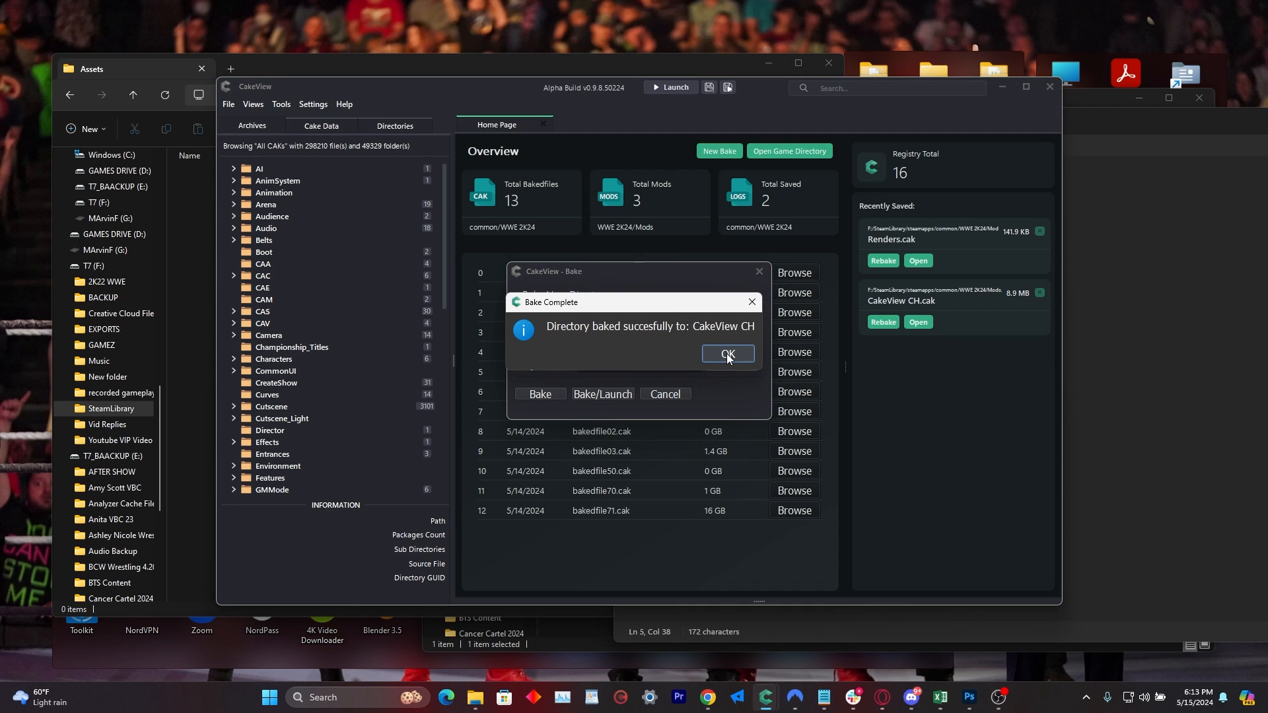
left_click(728, 355)
left_click(759, 272)
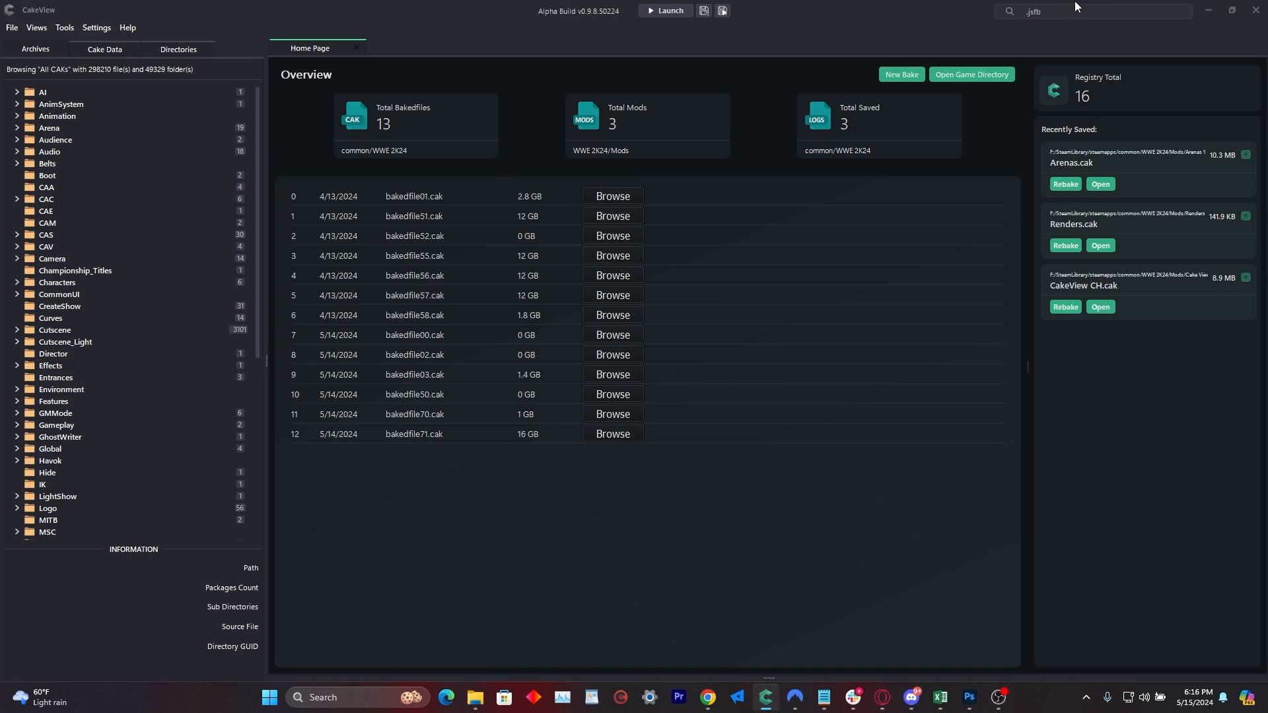
Step: Replace the .jsfb search term with Roman and search the loaded archives
mouse_move(767, 699)
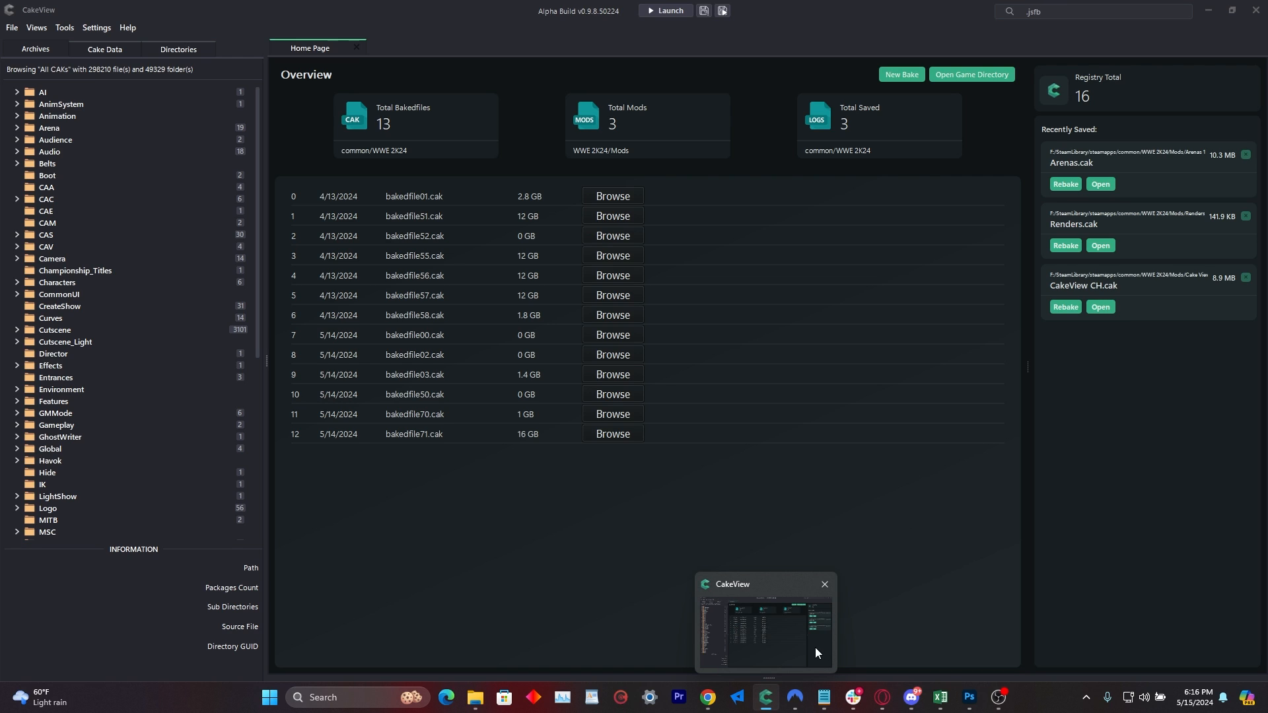
left_click(817, 653)
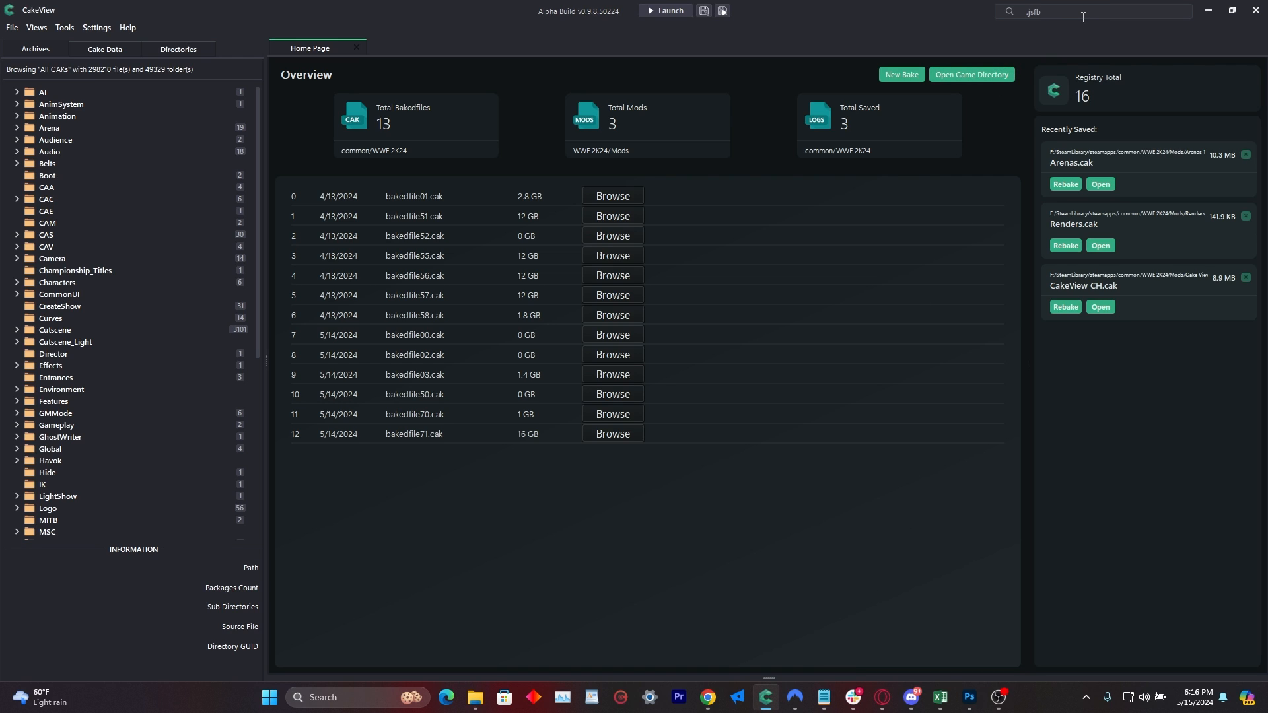
key("BackSpace")
key("BackSpace")
key("BackSpace")
key("BackSpace")
type("R")
key("Return")
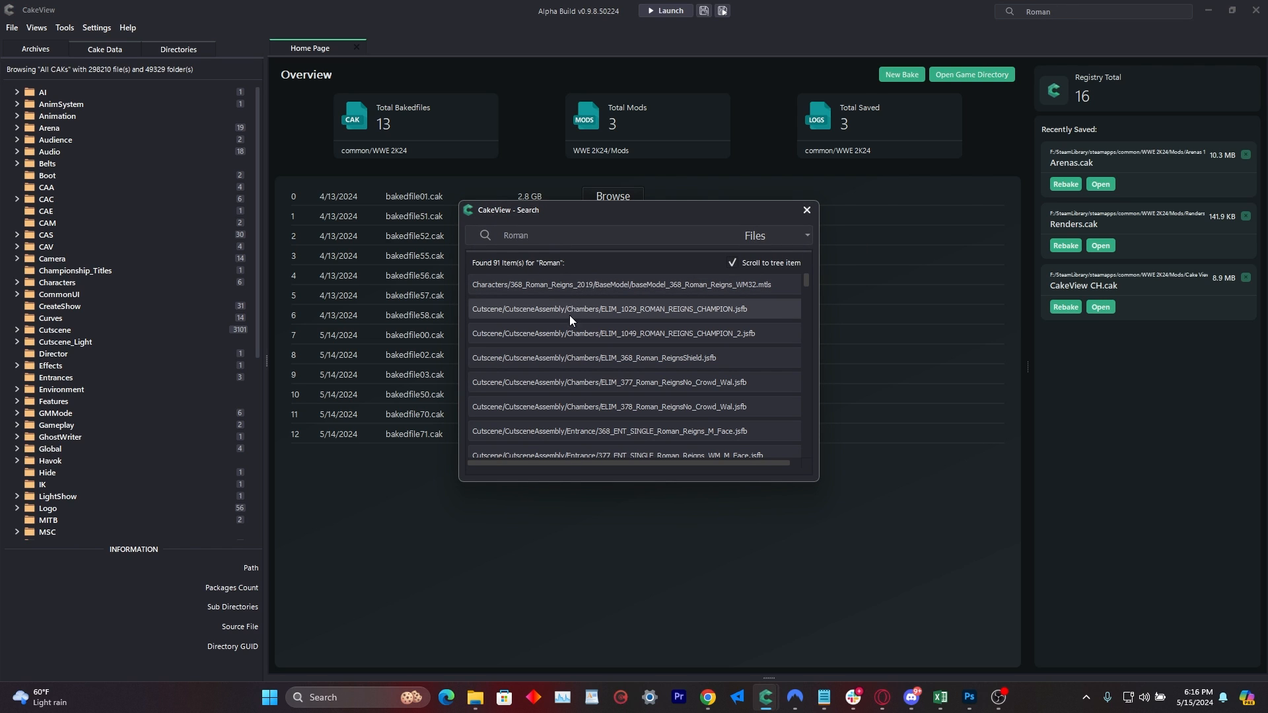
Step: Set the search type to Folders, look through the listed results and close the search window
left_click(792, 237)
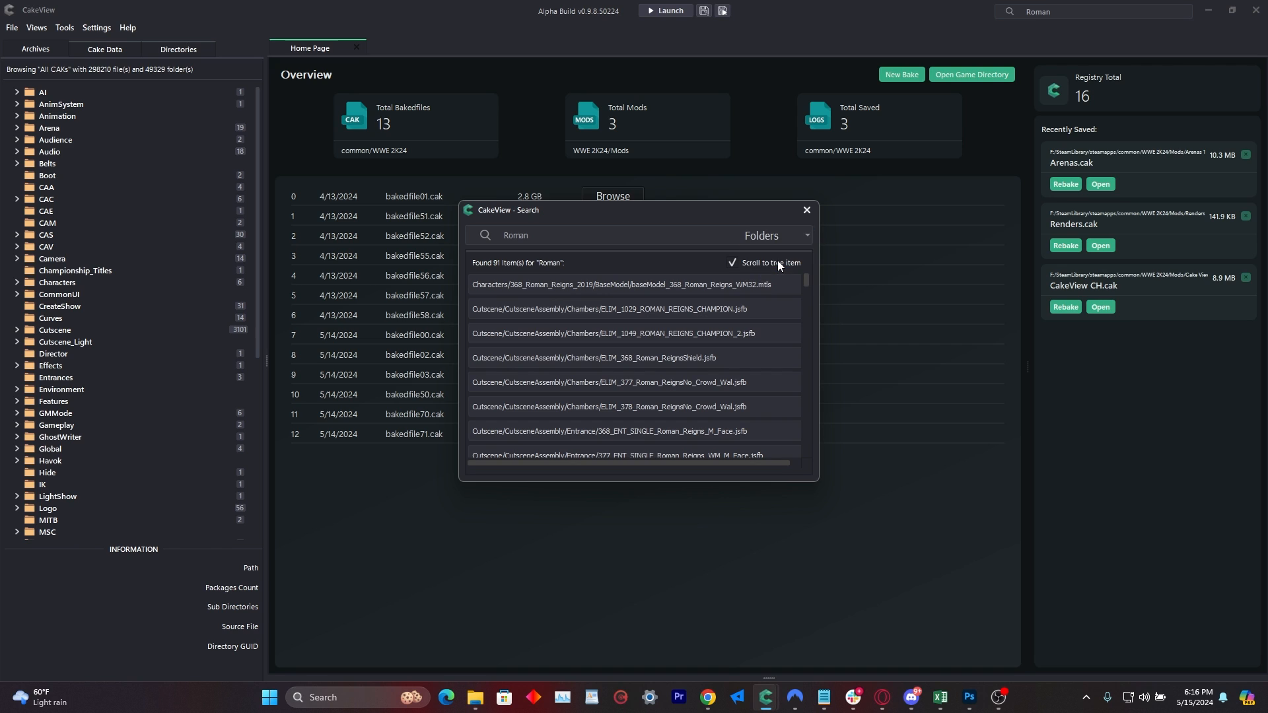
scroll(598, 337, "down", 3)
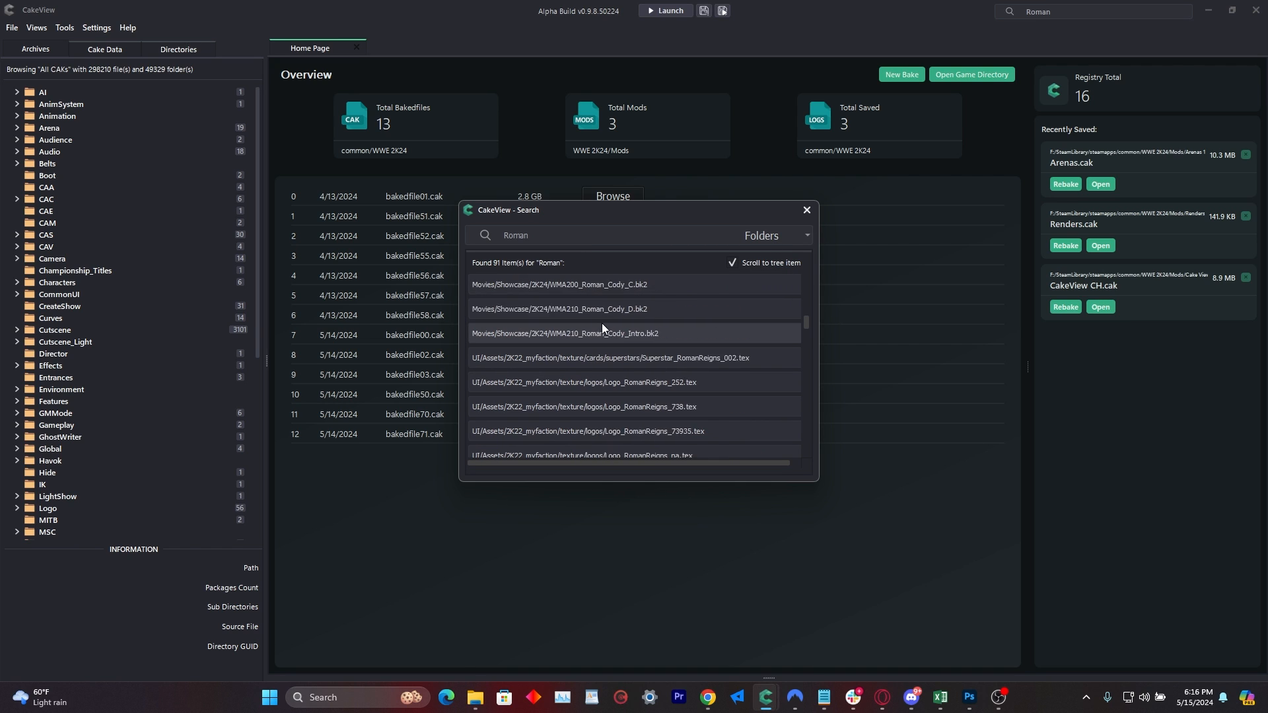
left_click(807, 210)
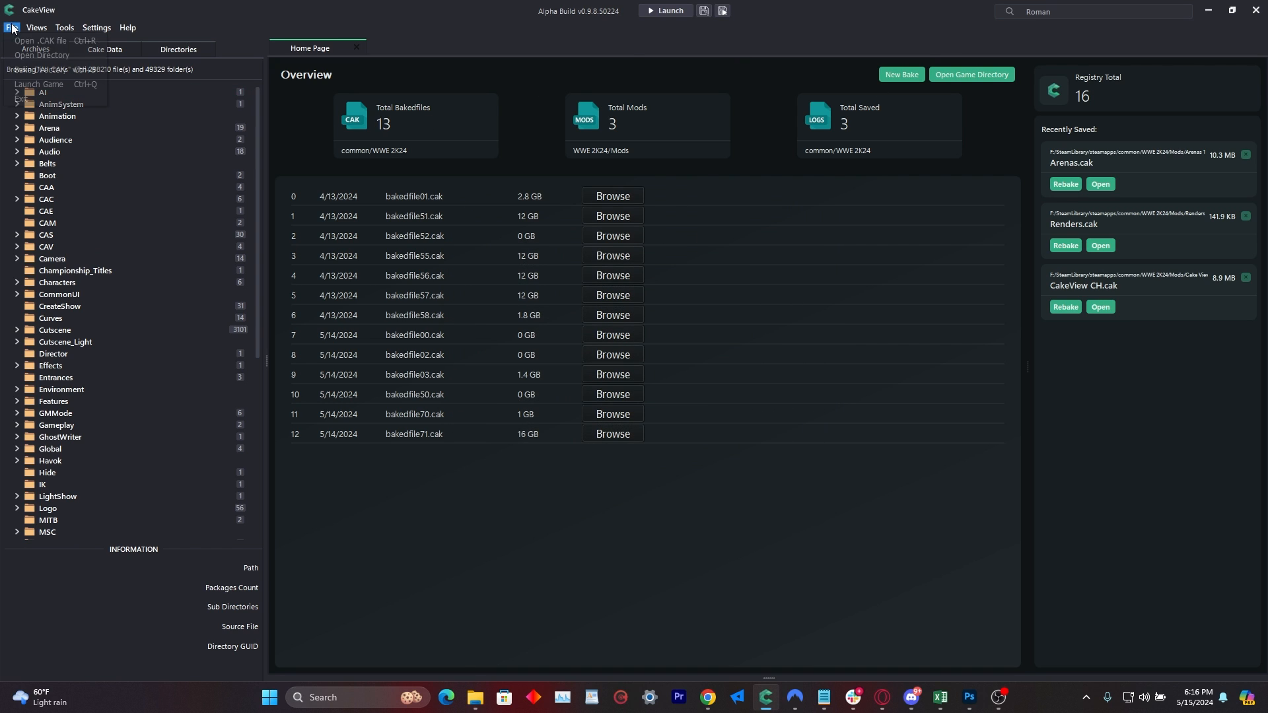
Step: Open the baked CakeView CH.cak from the Mods folder of WWE 2K24
left_click(36, 27)
left_click(18, 41)
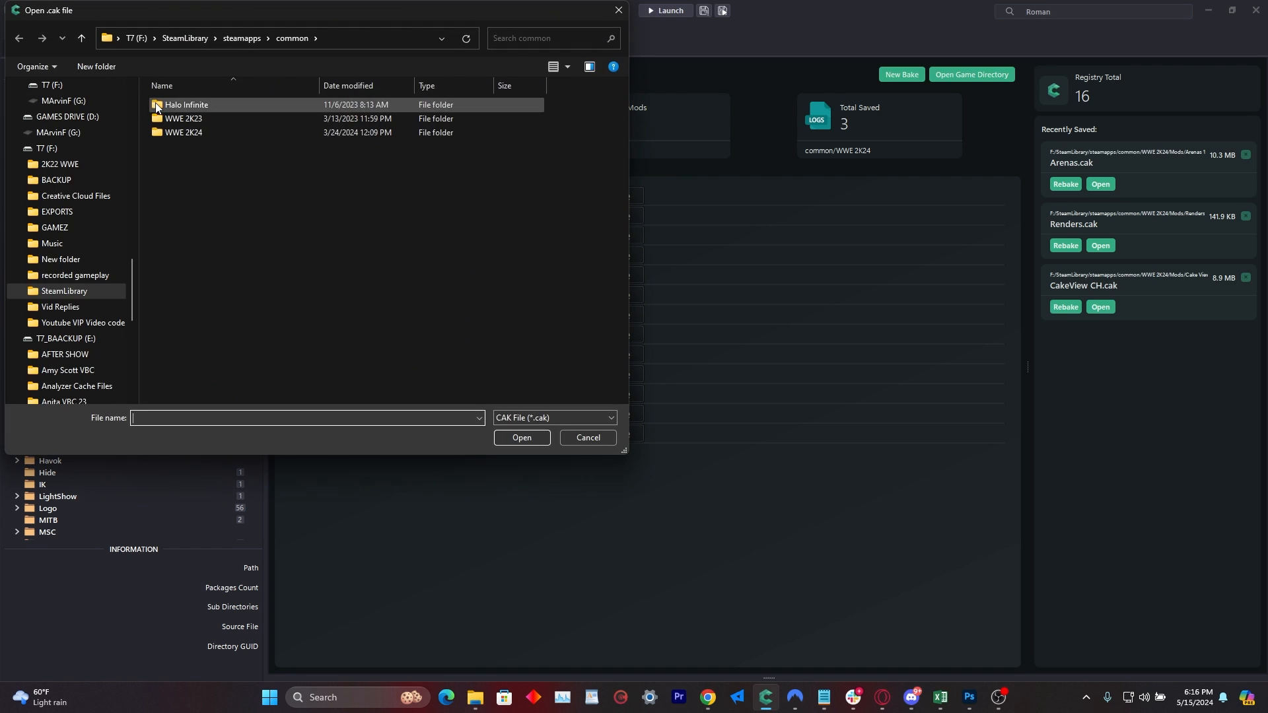
double_click(199, 132)
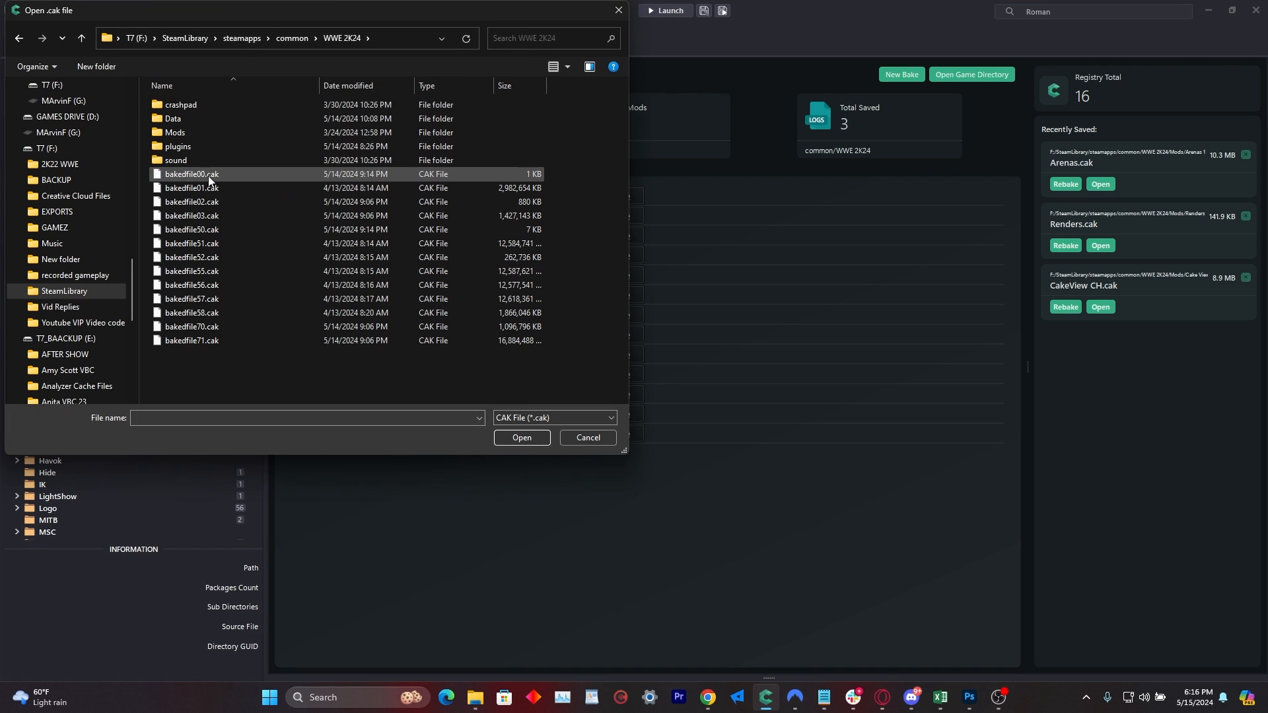
double_click(191, 134)
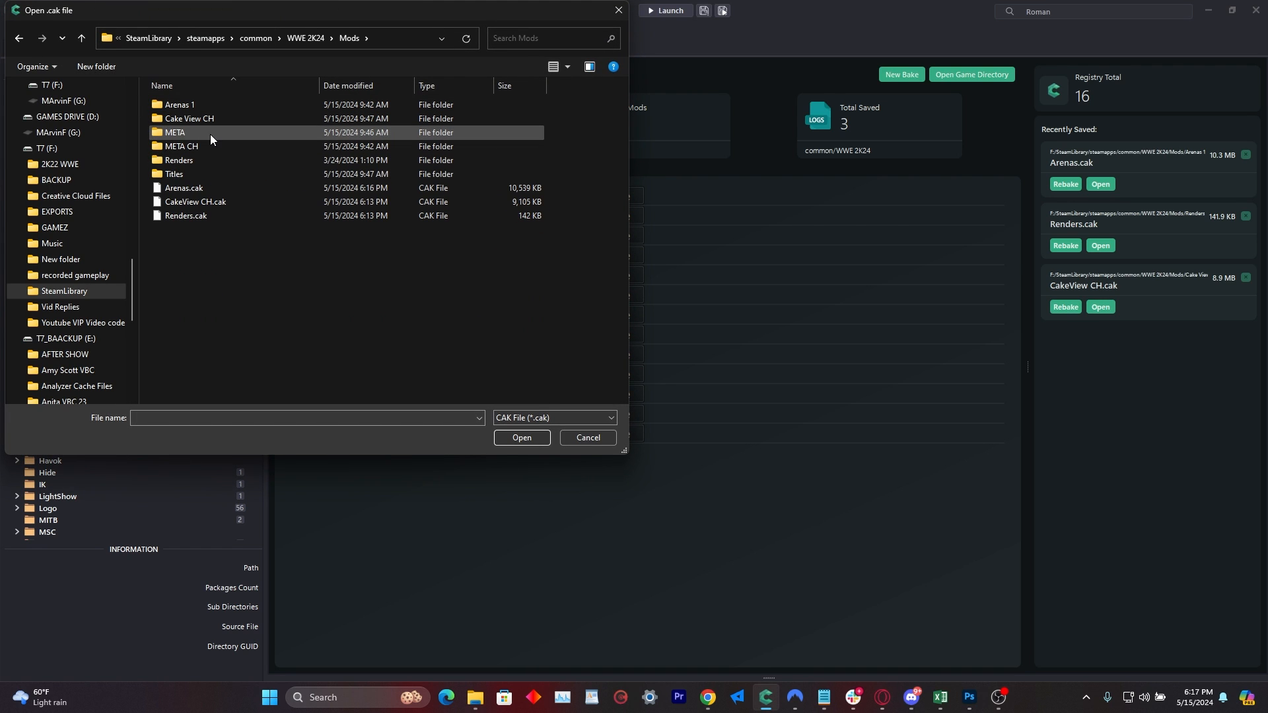
double_click(213, 203)
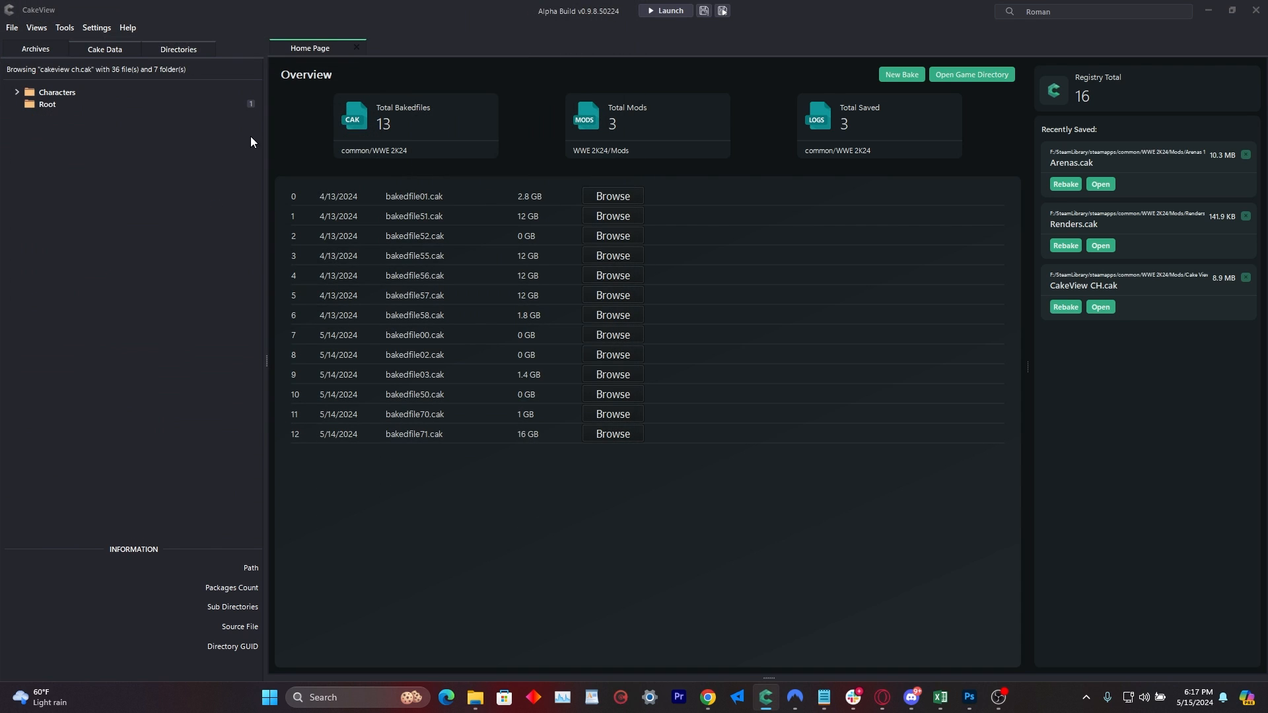
Step: Expand Characters and 333_Jey_Uso_2019, select 333_Default_Attire and open the 333_Attire.mdl model
left_click(17, 93)
left_click(44, 107)
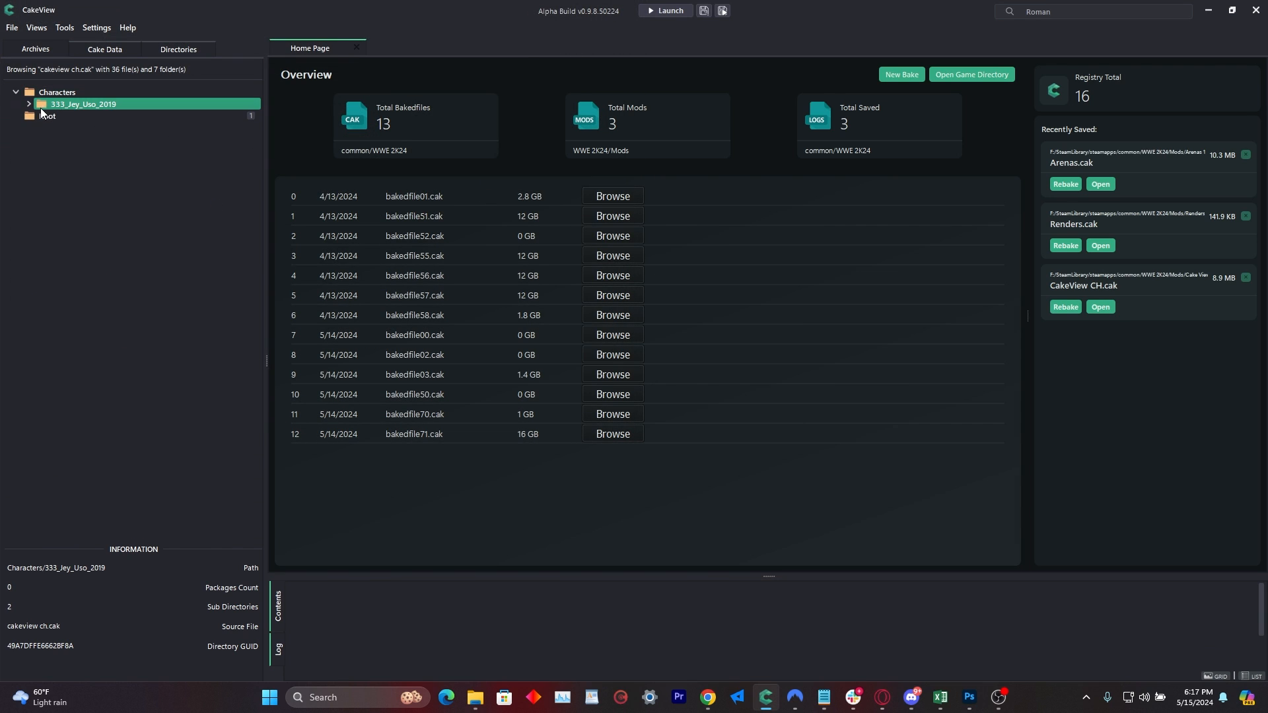
left_click(30, 107)
left_click(31, 115)
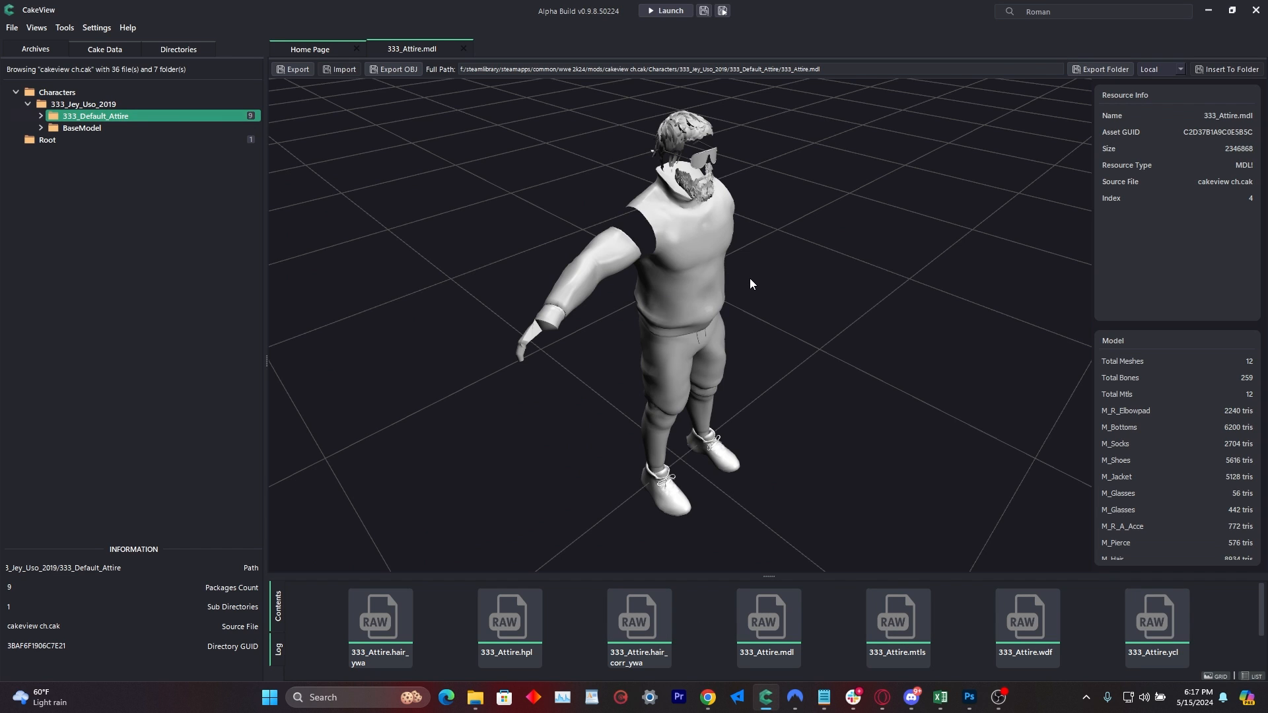
Step: Inspect the 333_Attire.mdl model up close and from different angles in the preview
left_click_drag(759, 278, 792, 255)
scroll(788, 310, "up", 5)
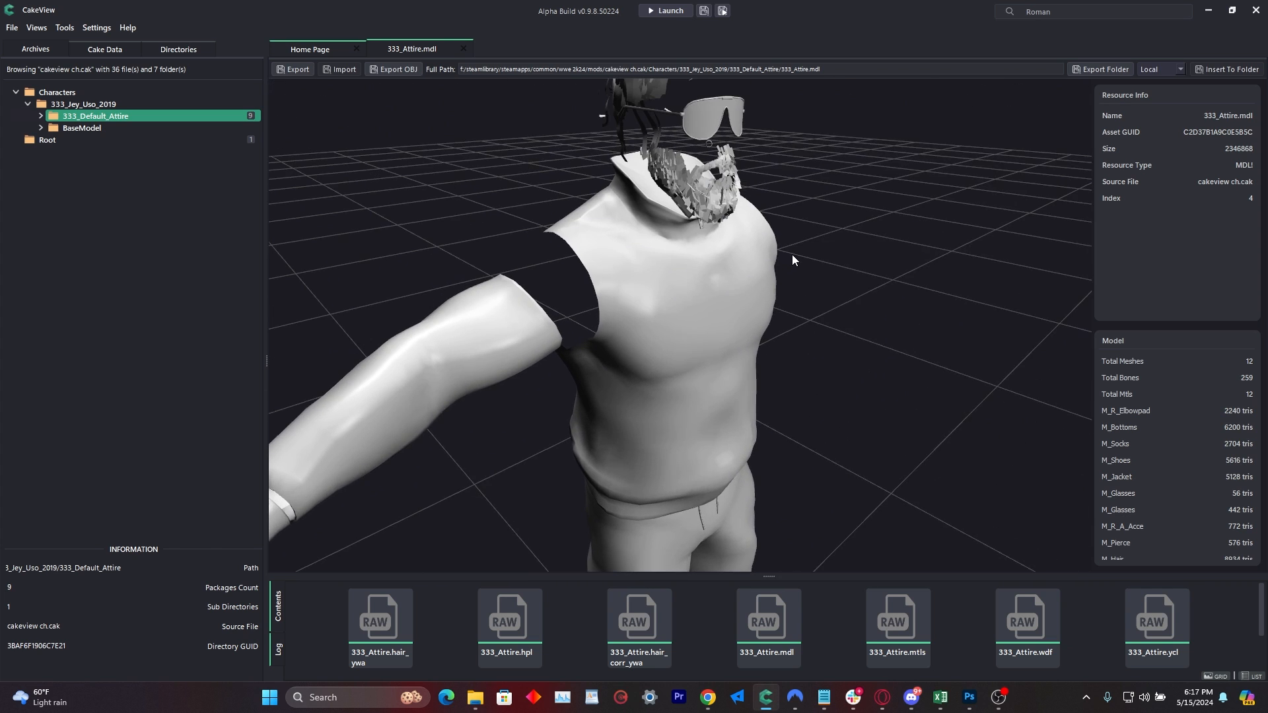
scroll(792, 260, "down", 8)
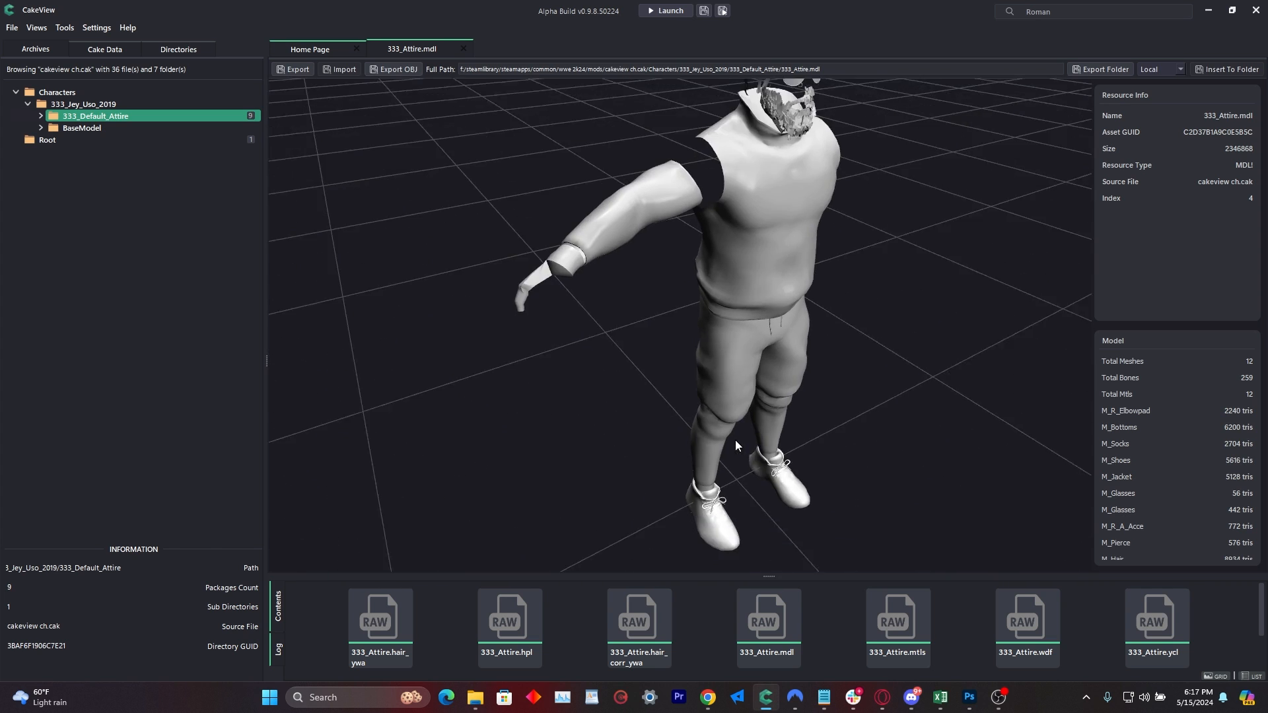
left_click_drag(735, 440, 735, 352)
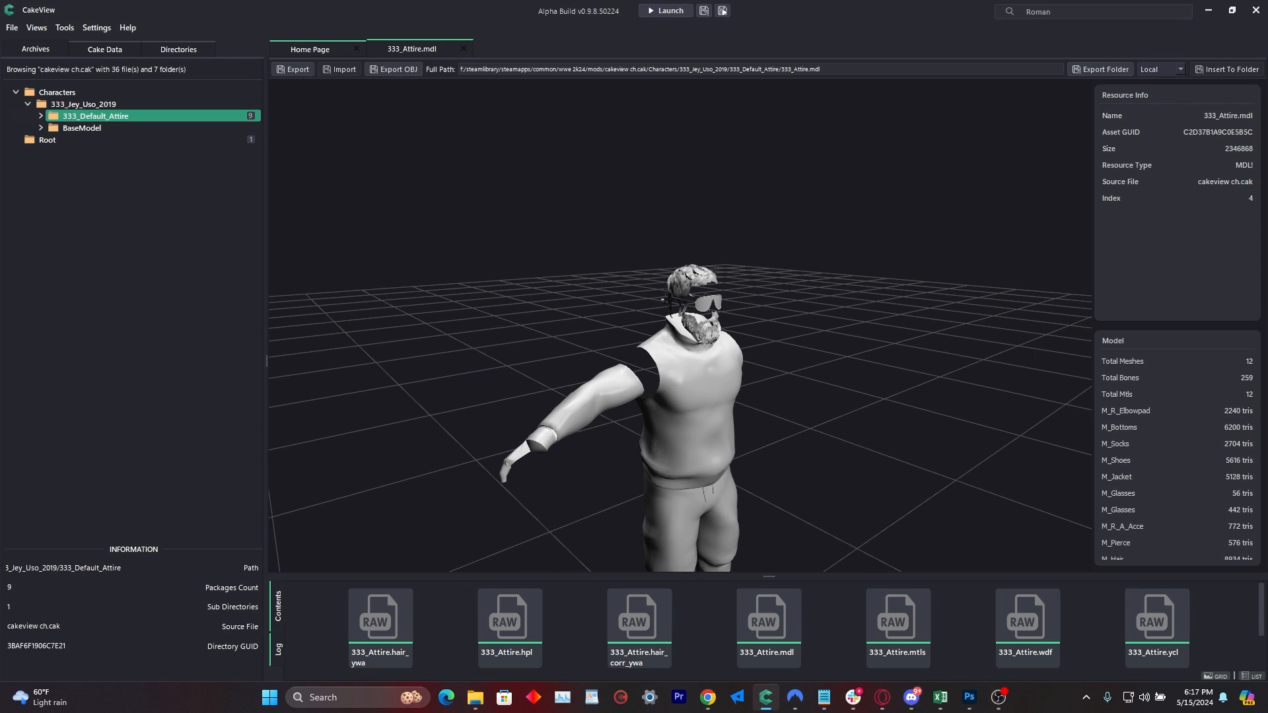